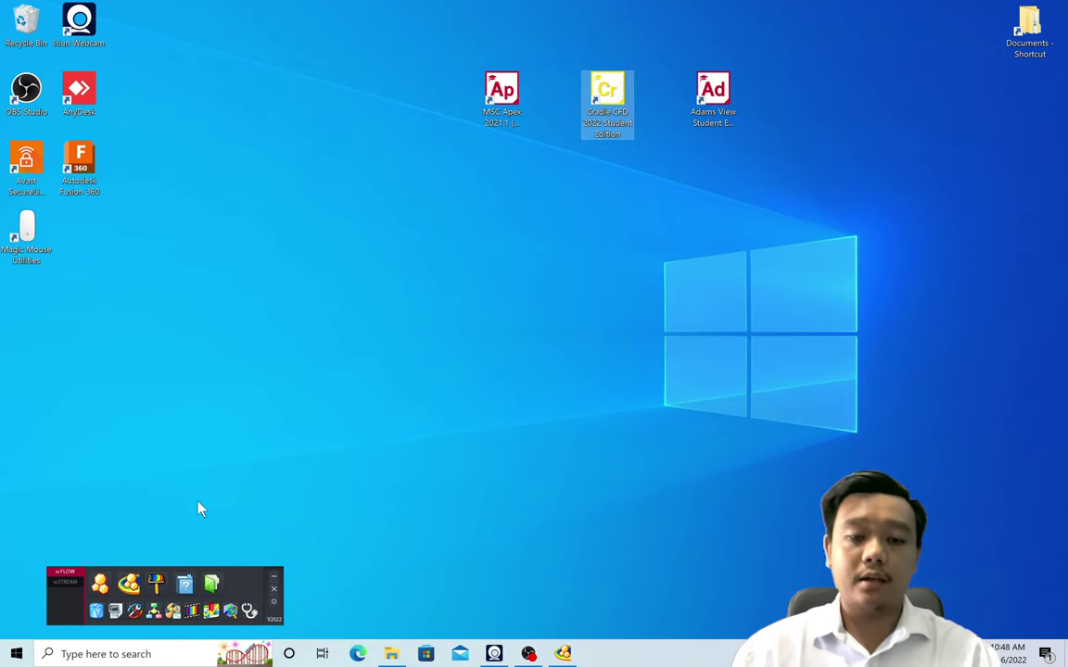
Step: Launch the scFLOW preprocessor and minimize the launcher window
drag(232, 581, 654, 266)
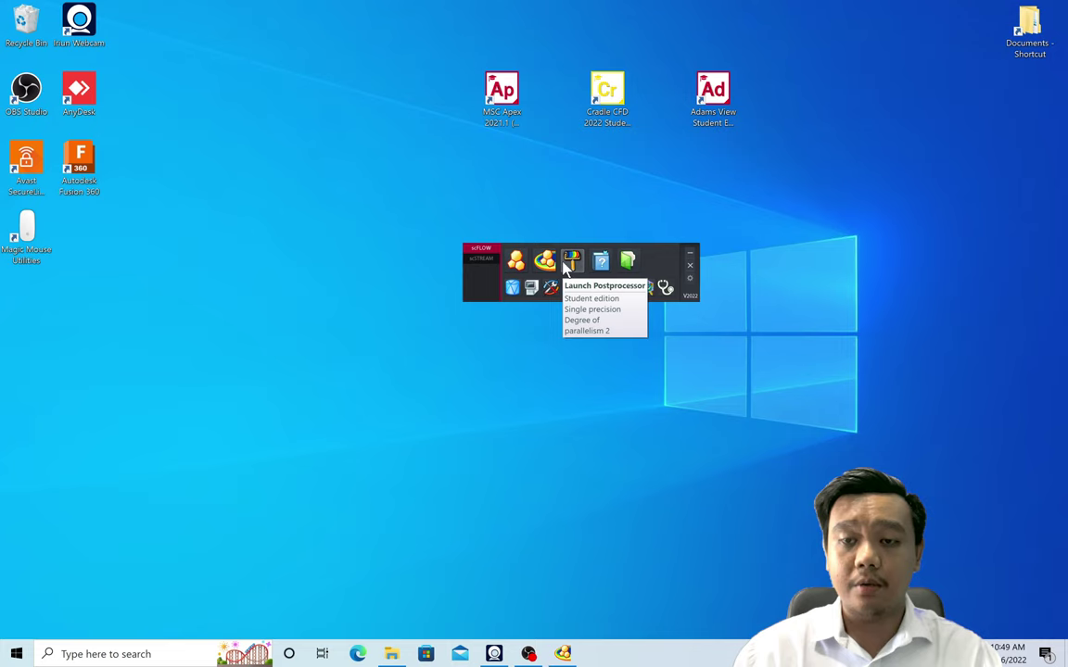
drag(657, 262, 226, 574)
click(89, 574)
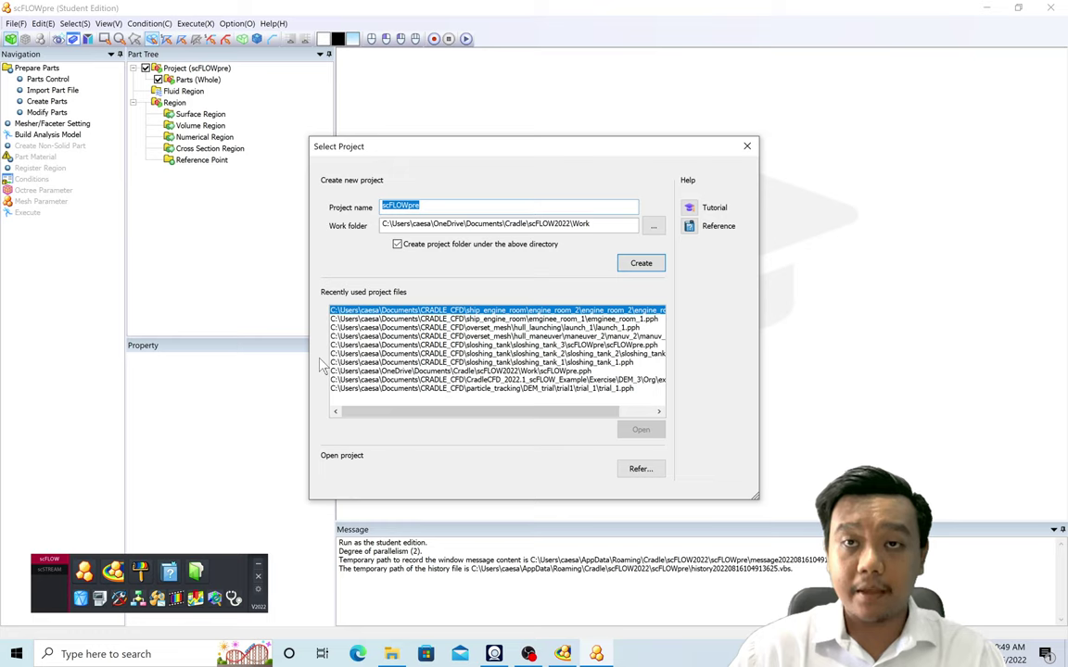
click(258, 565)
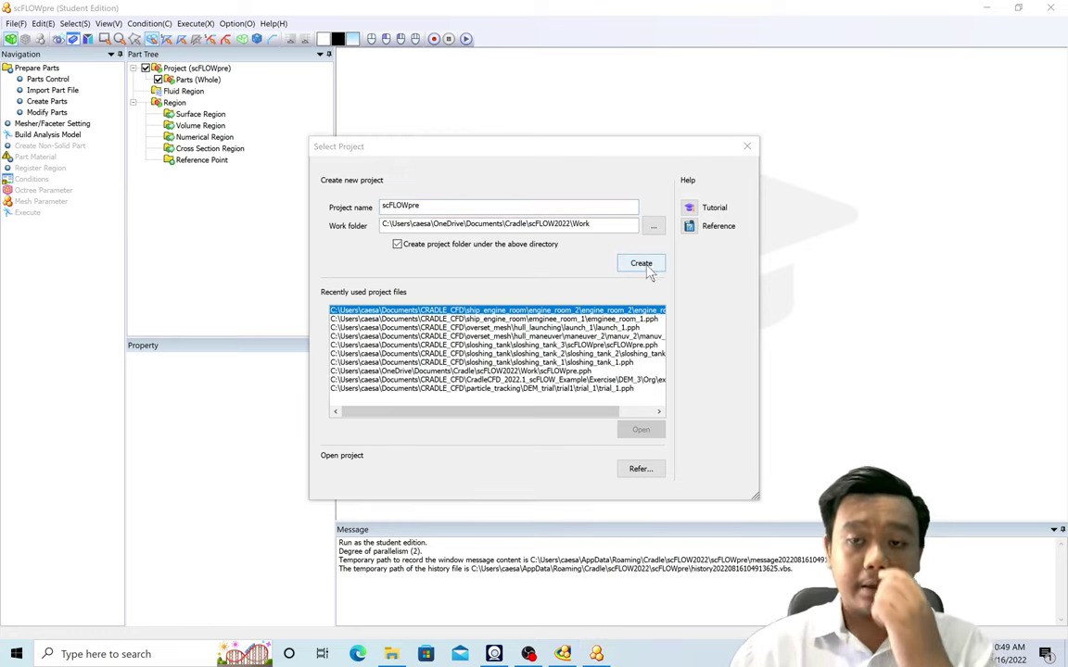
Step: Create a folder named DC2 inside Documents\CRADLE_CFD\data_center and set it as the project's work folder
click(653, 230)
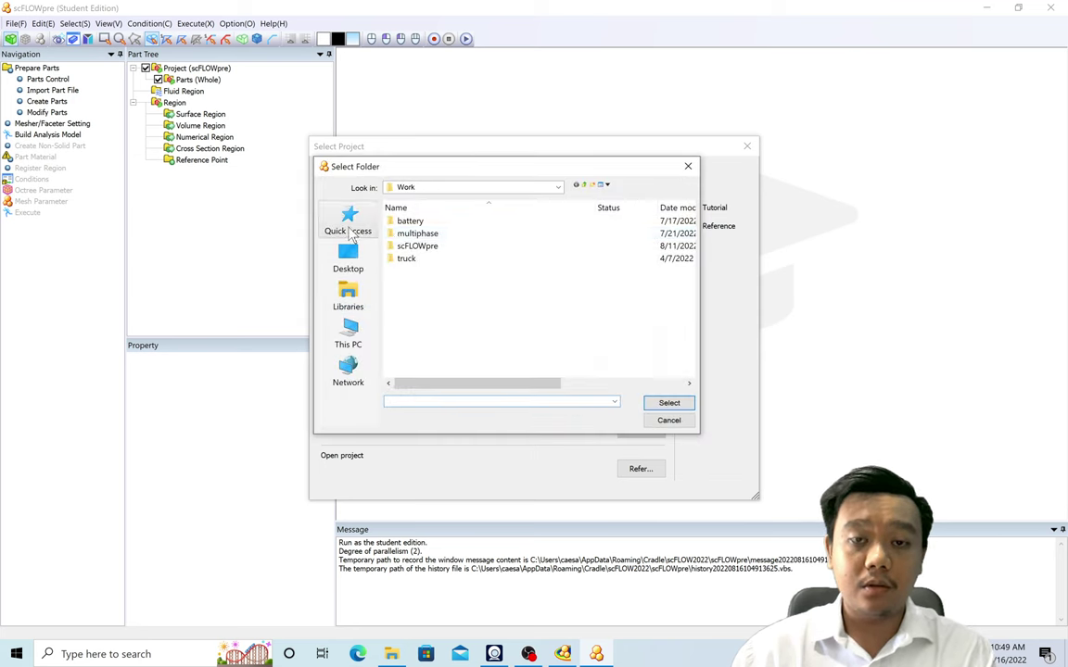
click(351, 222)
double_click(445, 336)
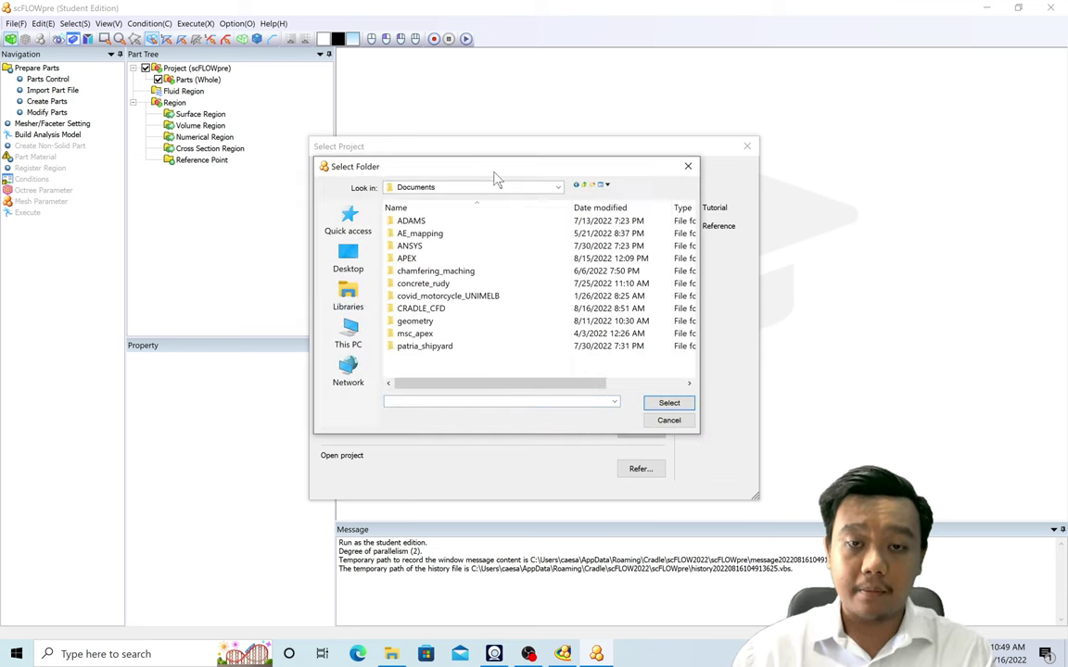
double_click(422, 308)
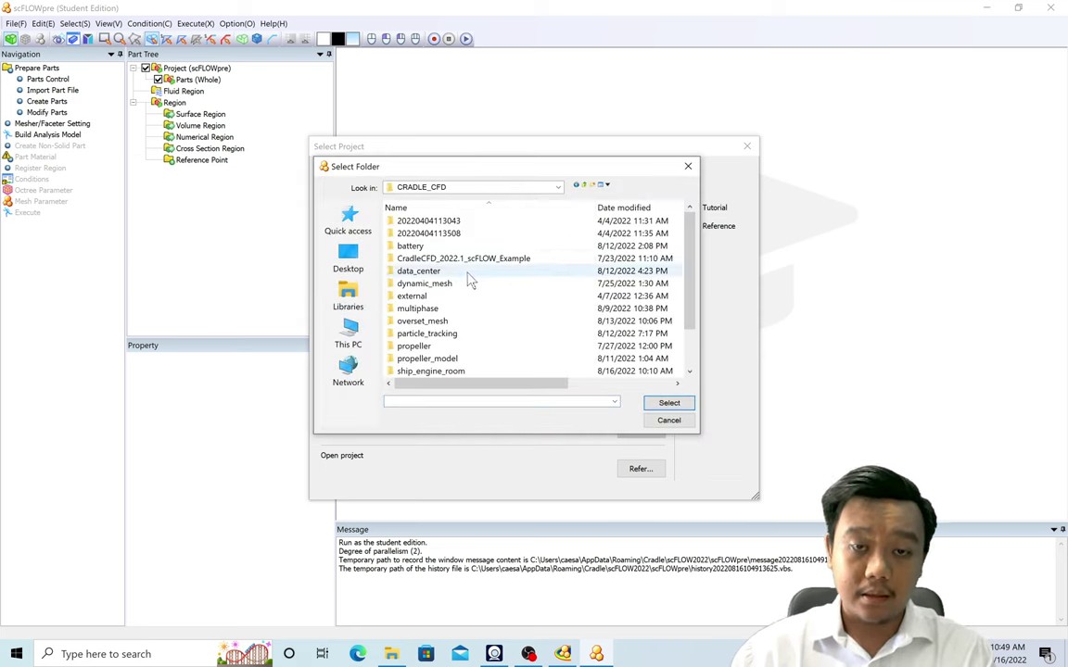
double_click(468, 271)
click(591, 185)
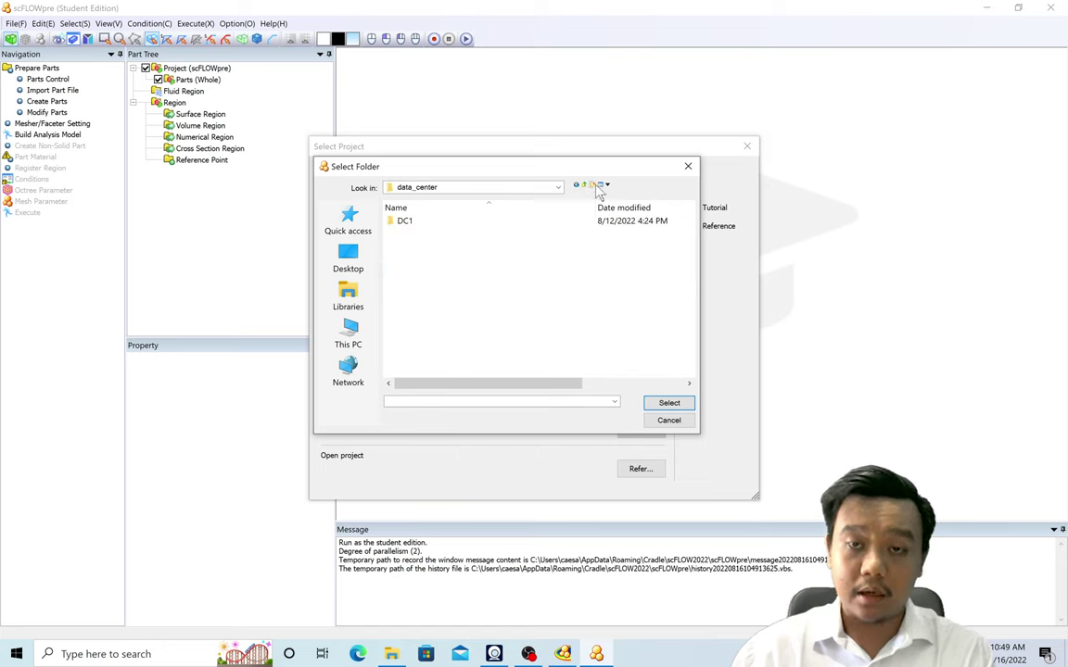
text(DC2)
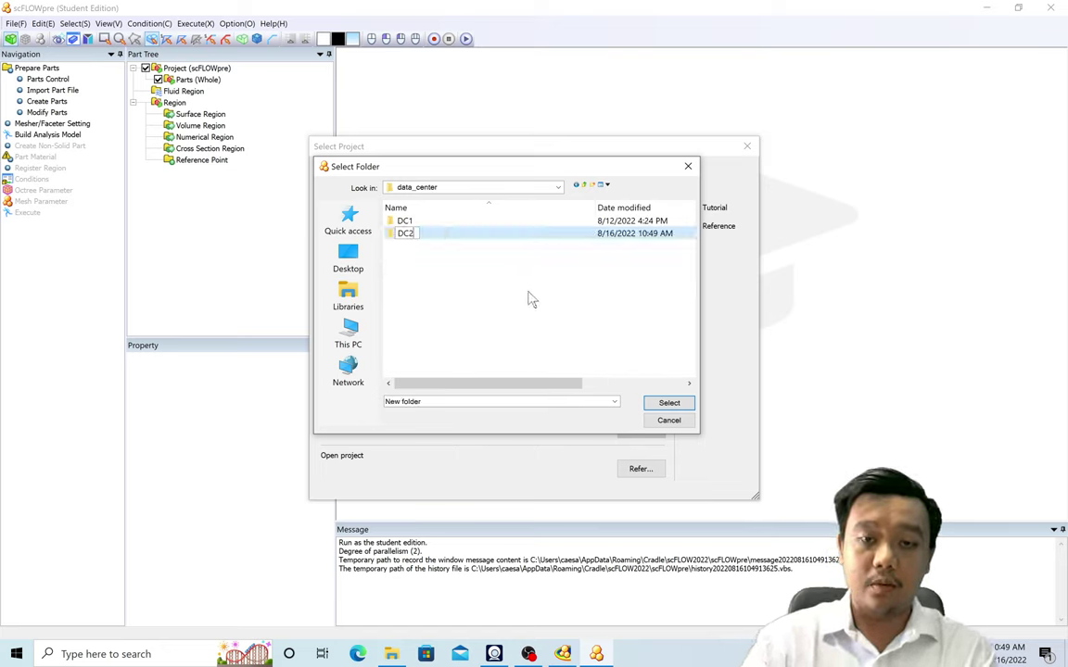
click(429, 233)
click(669, 404)
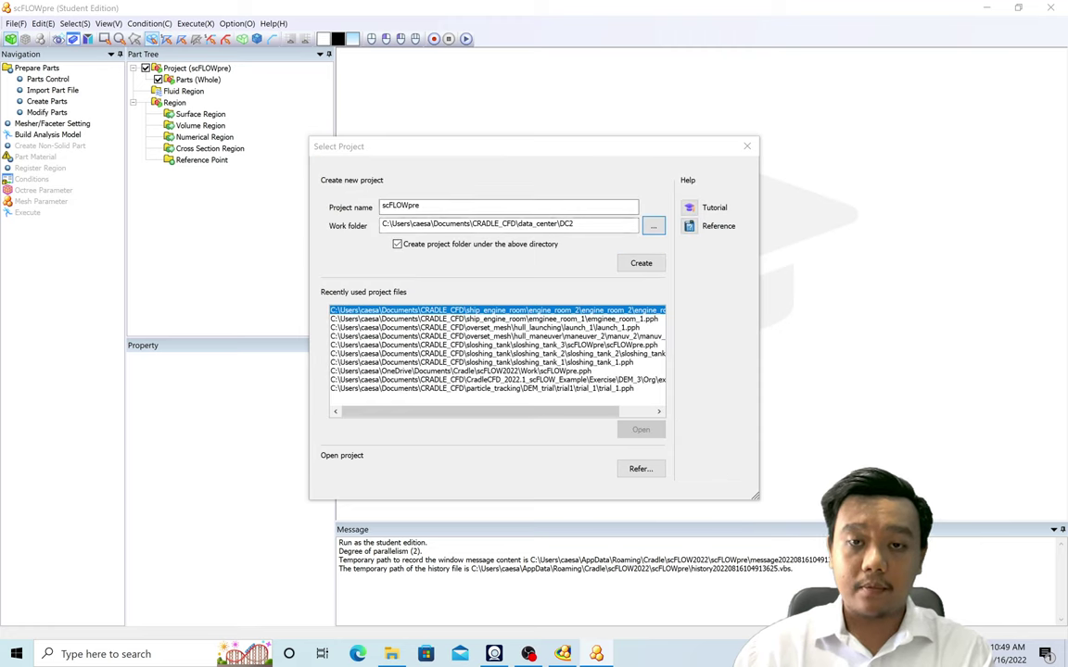
Step: Name the new project DC2 and create it
text(DC2)
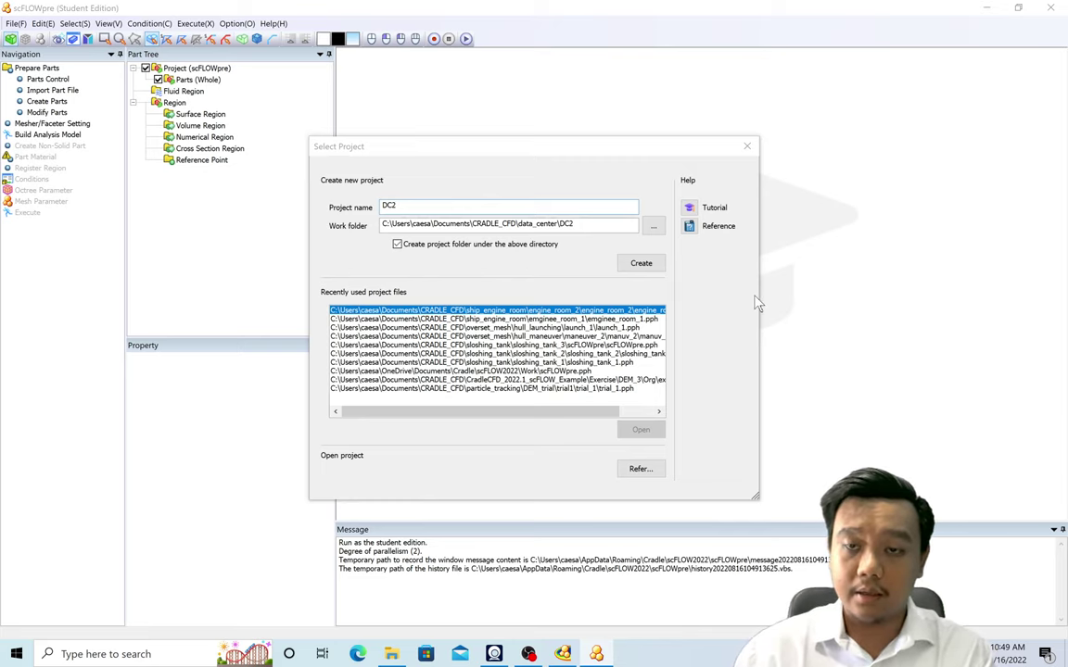
click(663, 266)
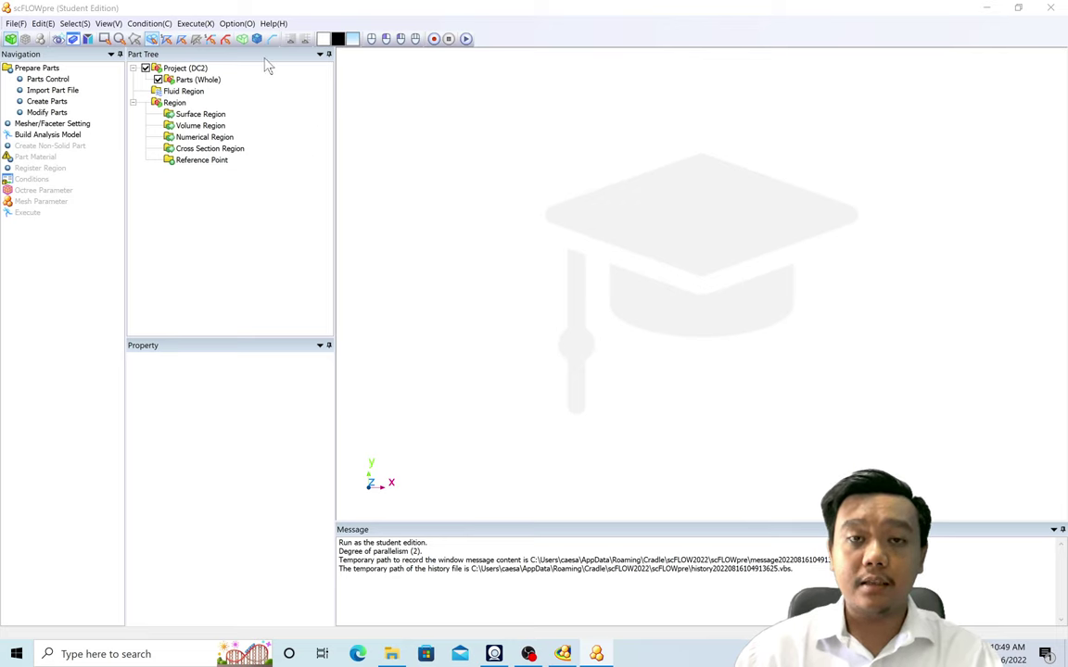
click(435, 11)
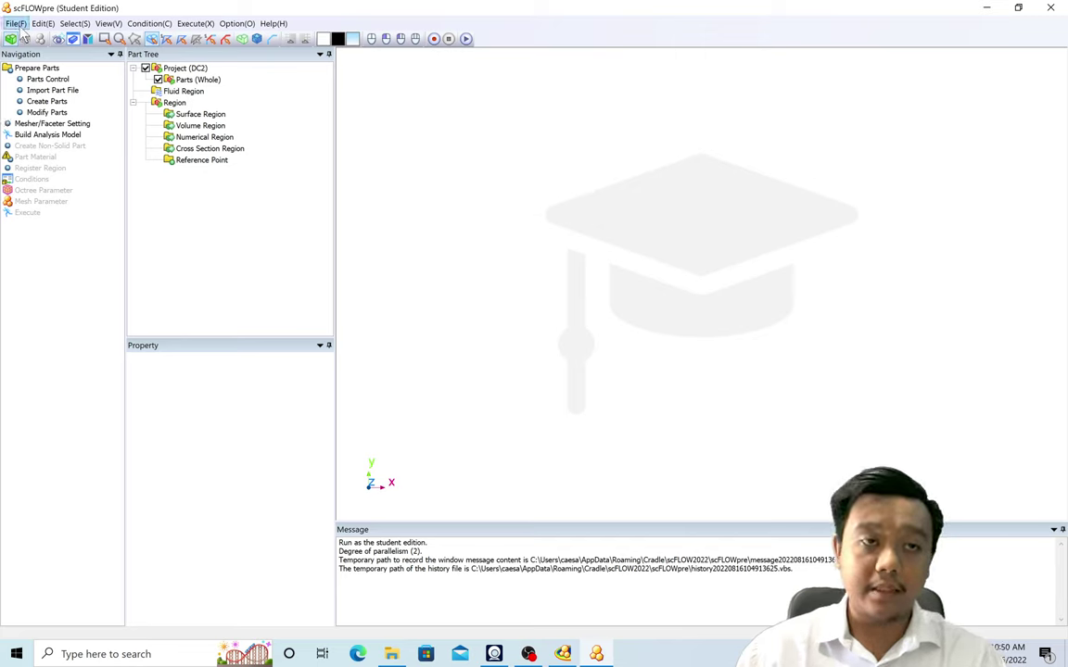
Step: Import the geometry file data_center.iges from the Downloads folder, with the file type filter set to All Files
click(16, 23)
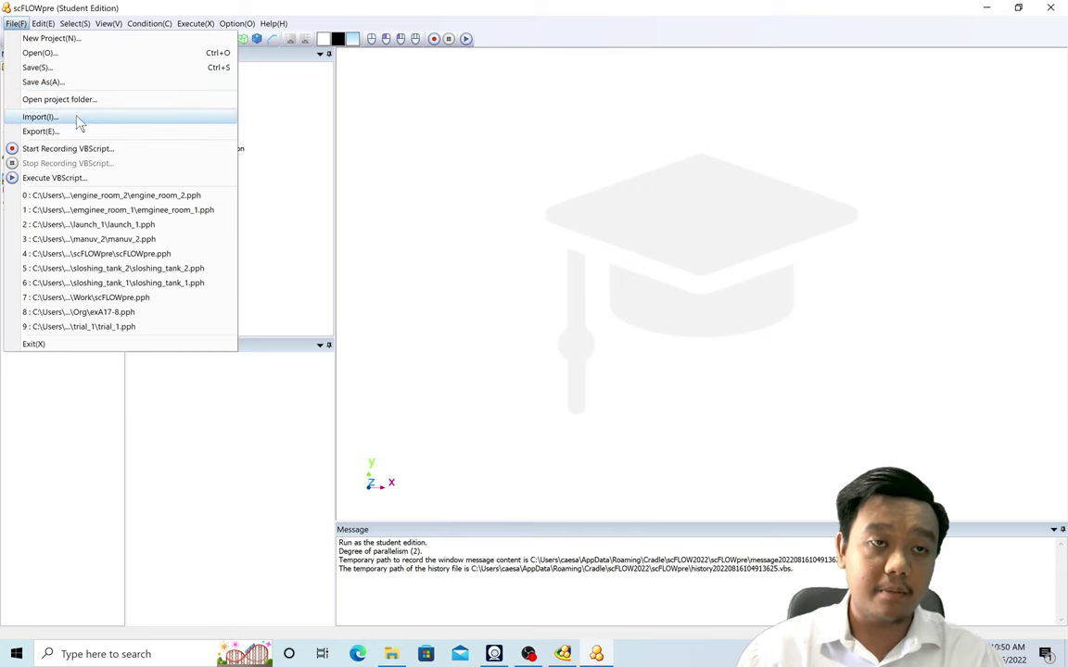
click(39, 114)
click(615, 397)
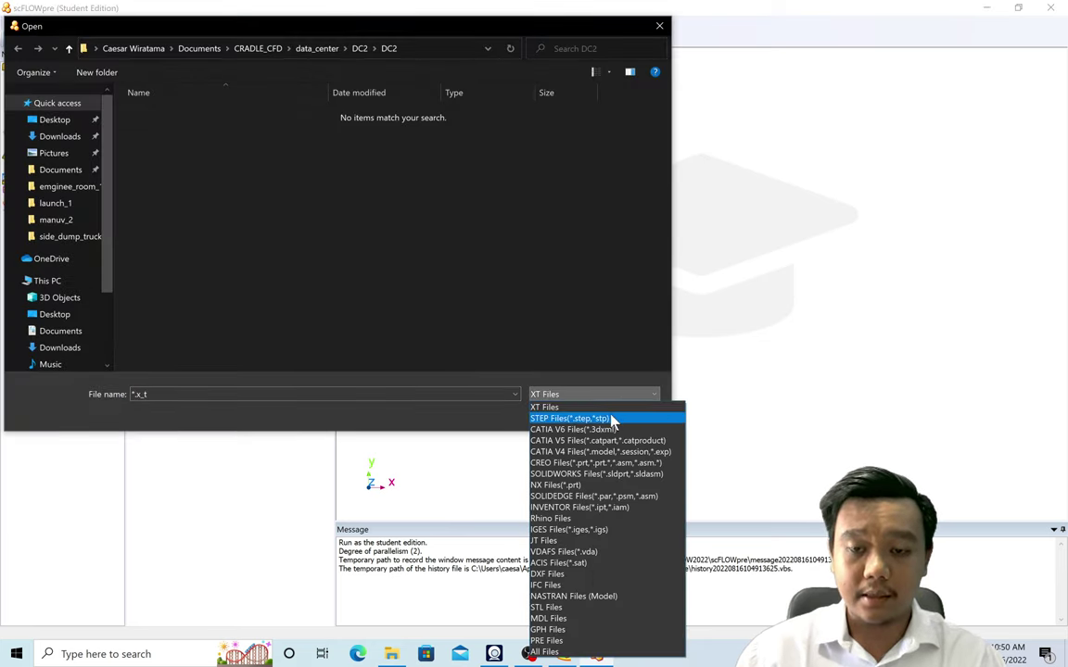
click(547, 651)
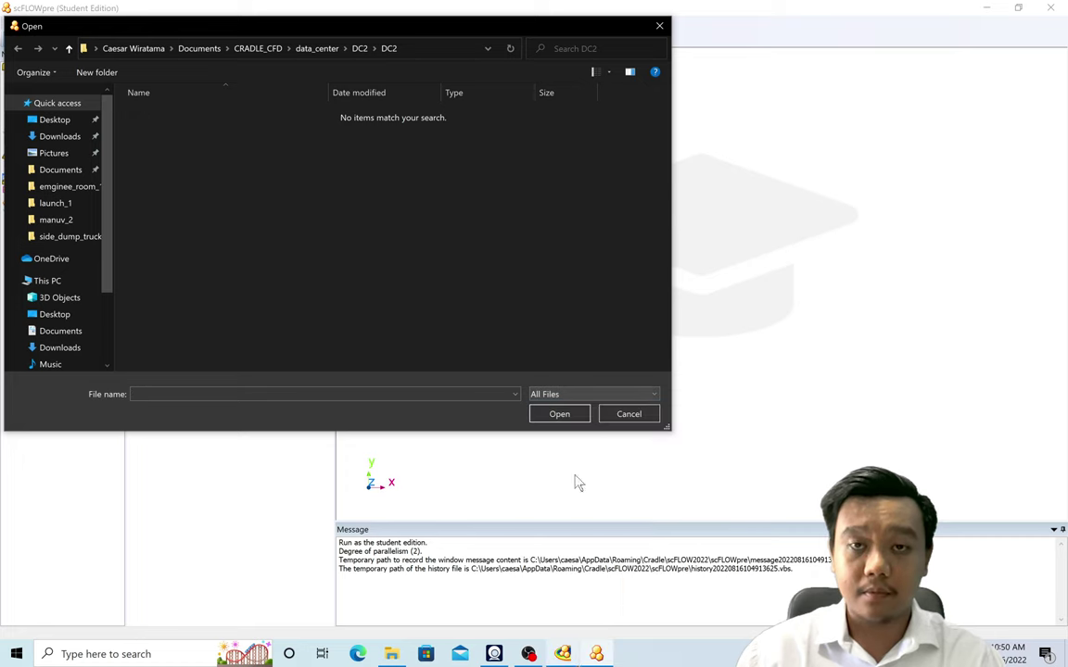
click(74, 137)
drag(243, 29, 392, 88)
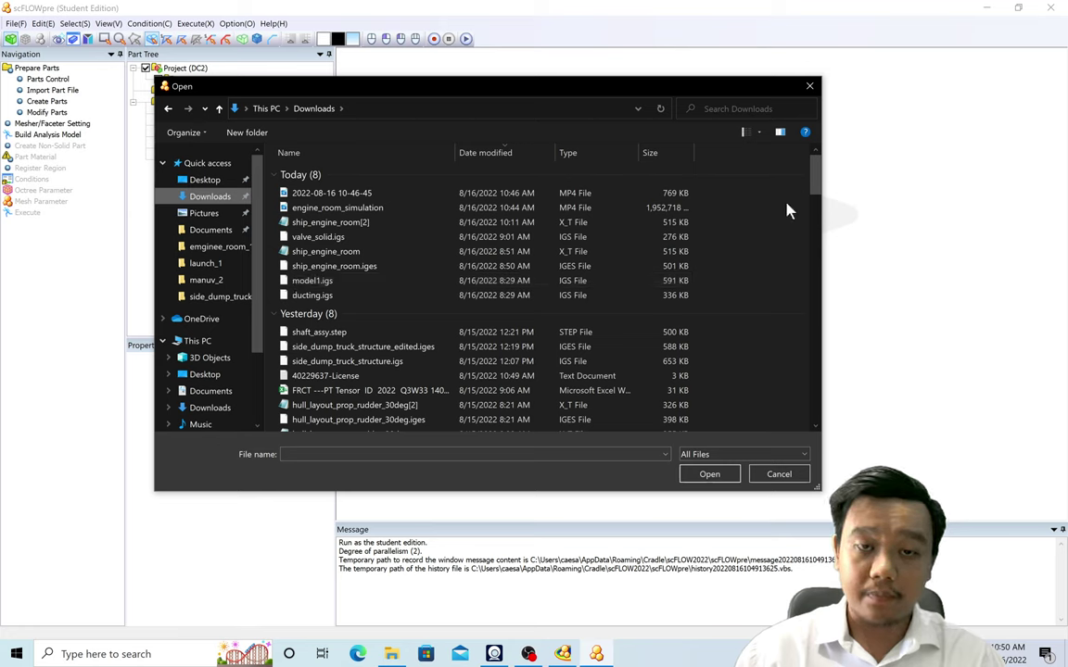
drag(815, 188, 815, 197)
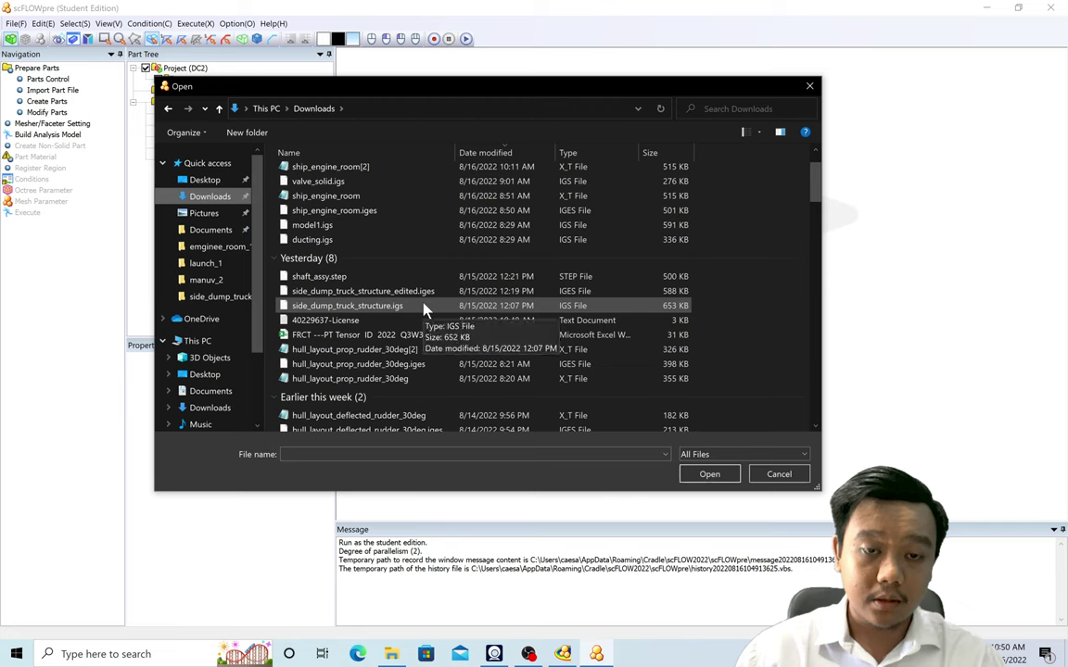
scroll(423, 310, down, 2)
scroll(424, 307, down, 3)
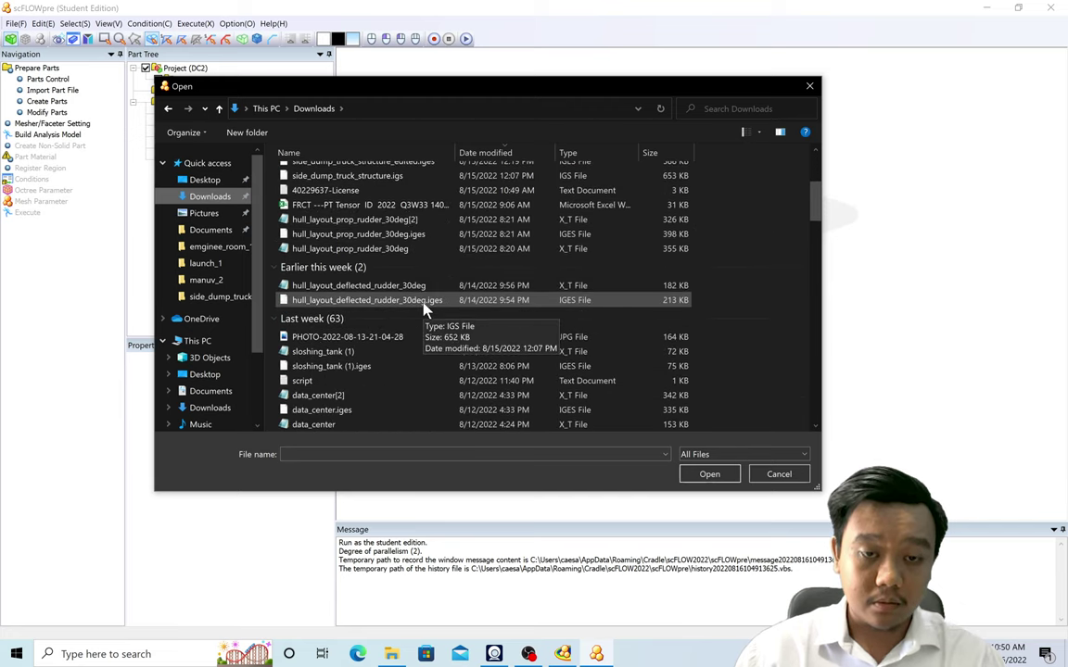
click(351, 412)
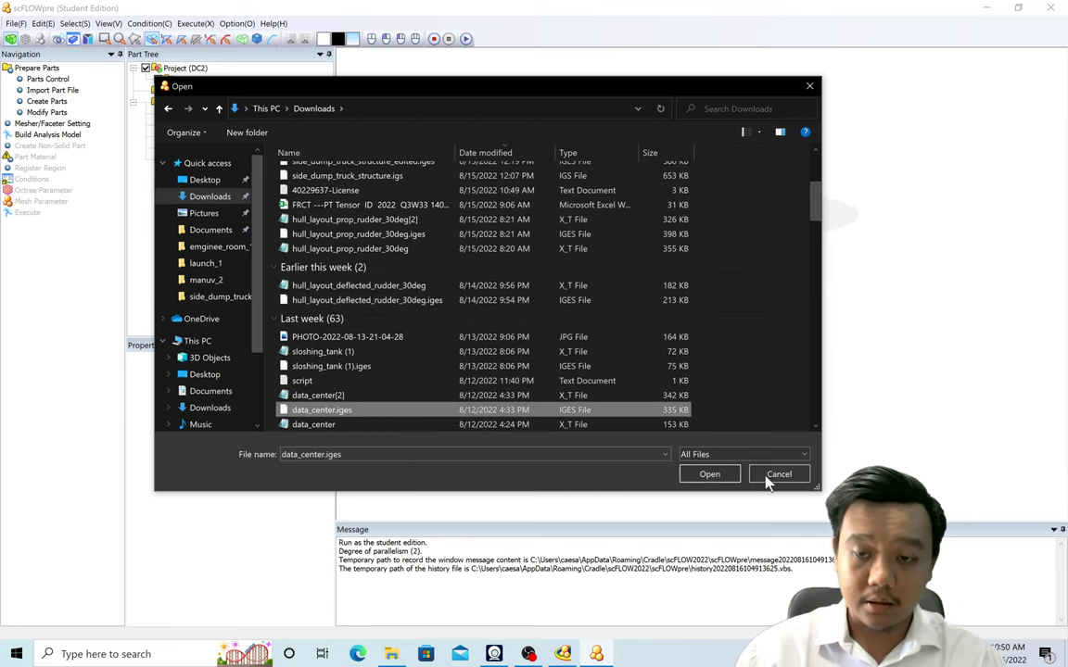
click(709, 473)
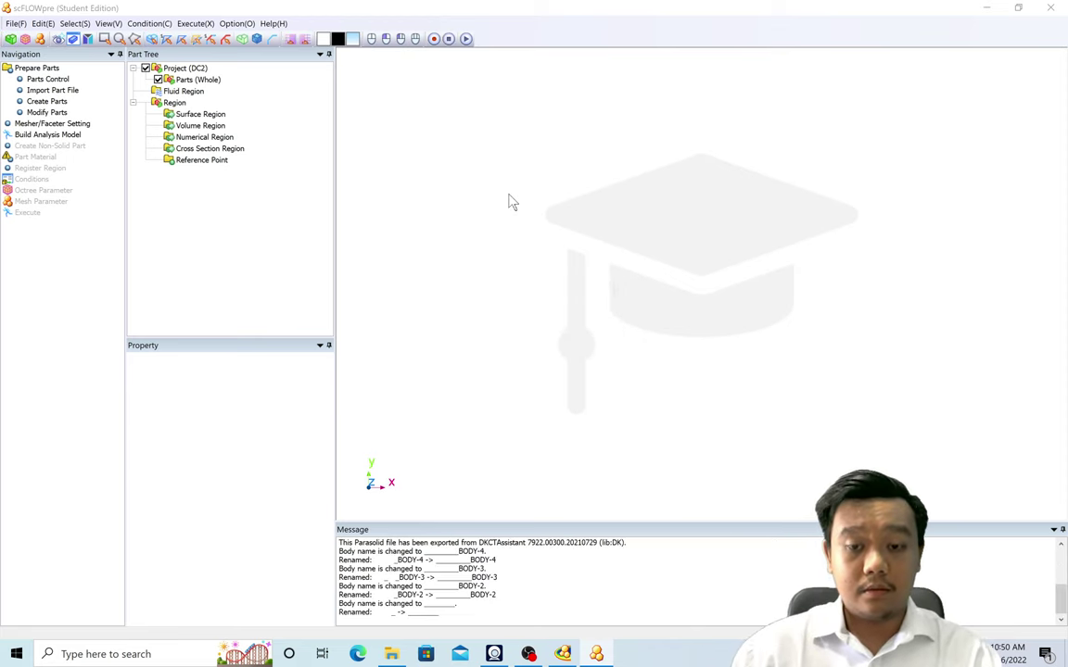
Step: Examine which part of the model each imported body under data_center and Component1 represents
scroll(557, 295, down, 5)
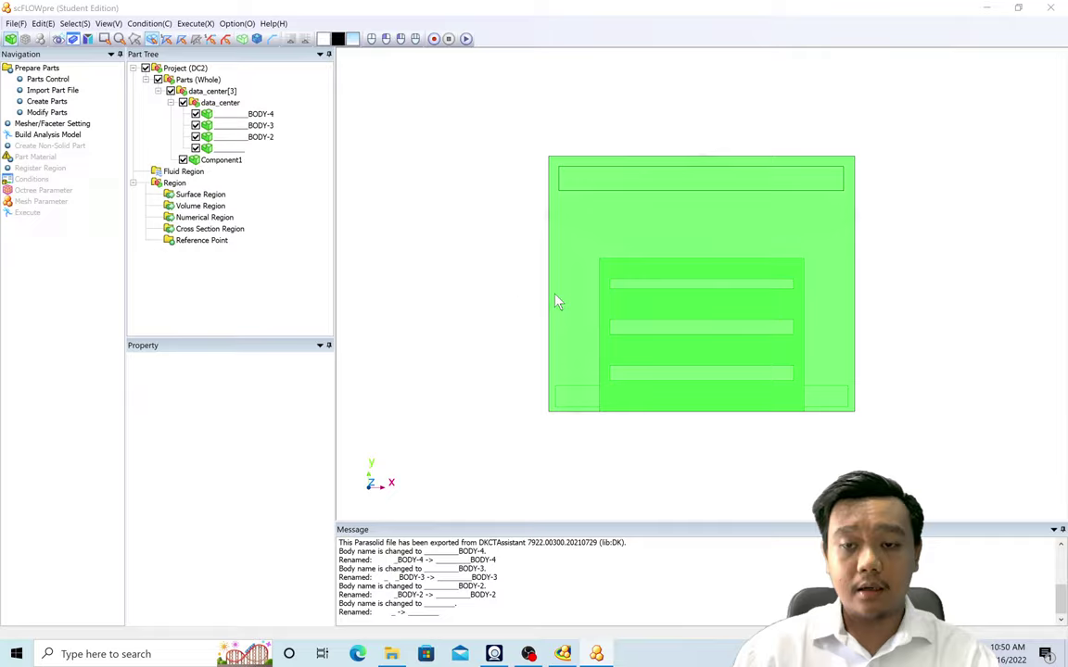
drag(484, 304, 788, 369)
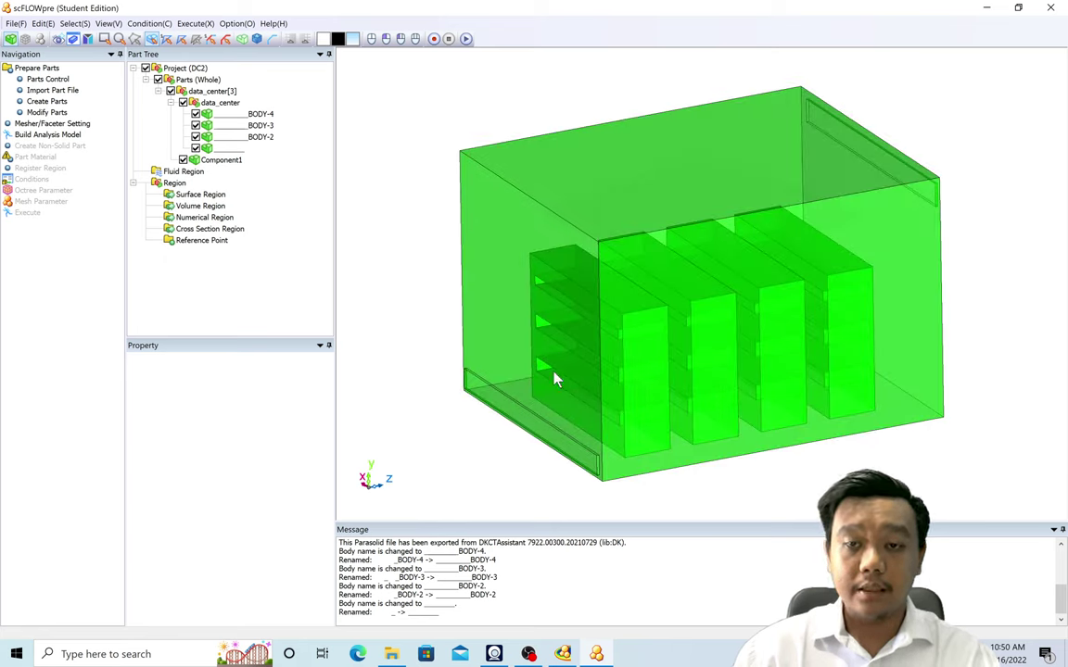
click(250, 115)
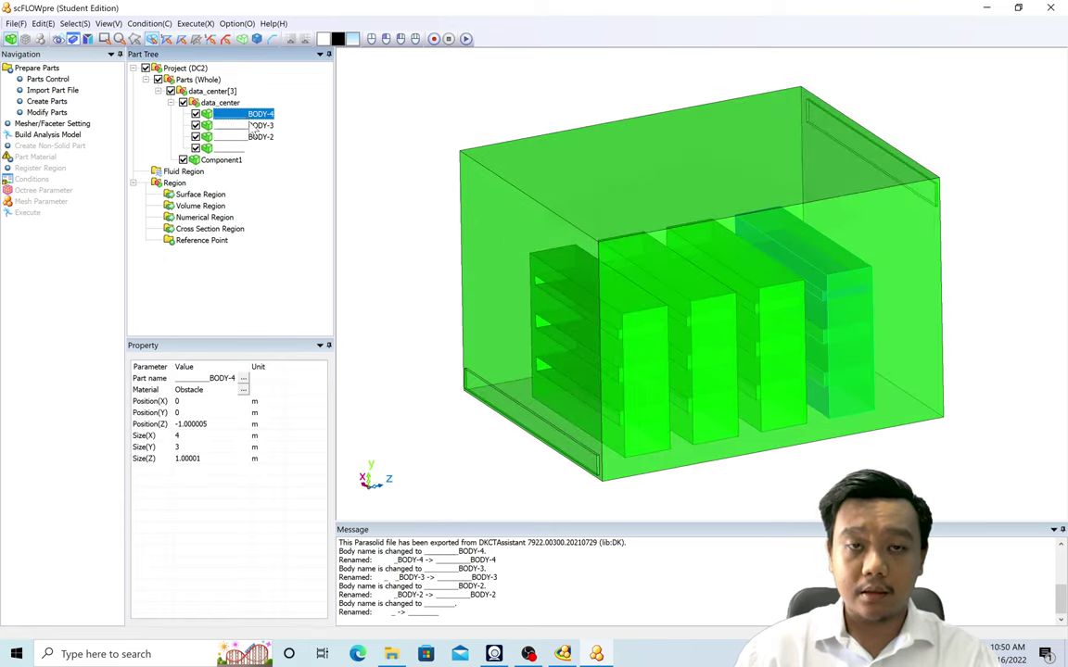
click(234, 126)
click(233, 137)
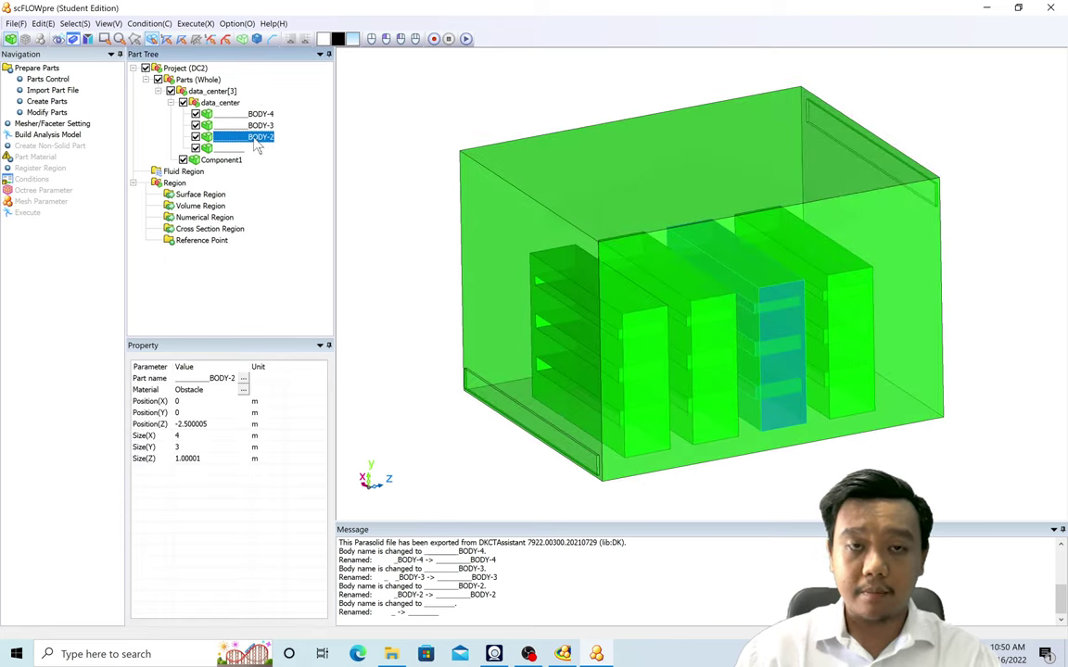
click(208, 149)
click(248, 115)
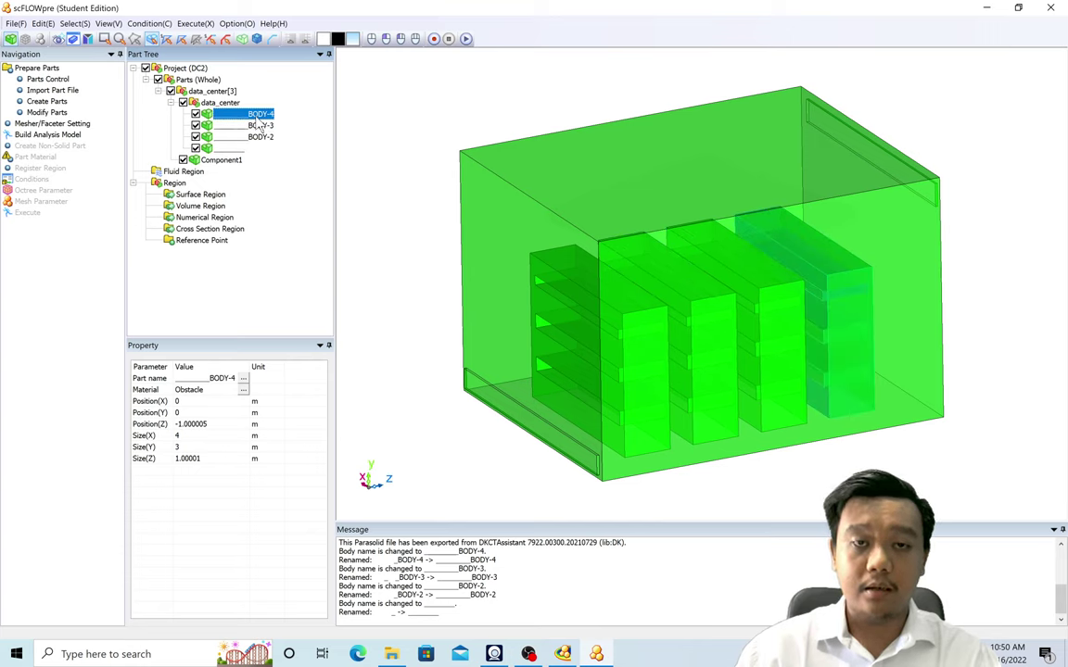
click(233, 126)
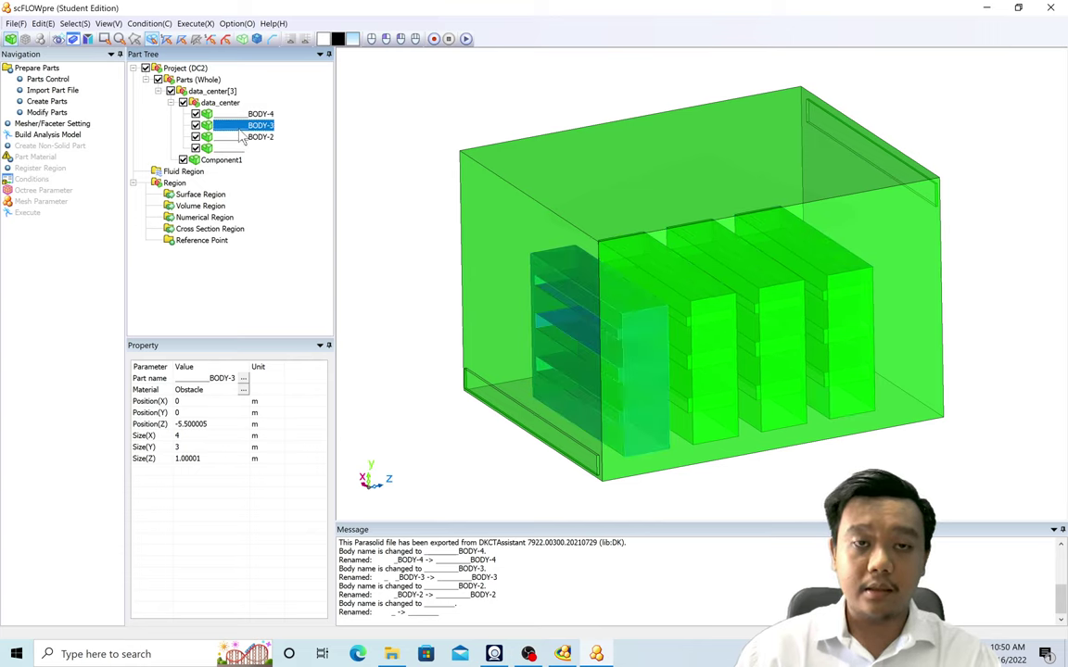
click(233, 137)
click(232, 149)
click(227, 102)
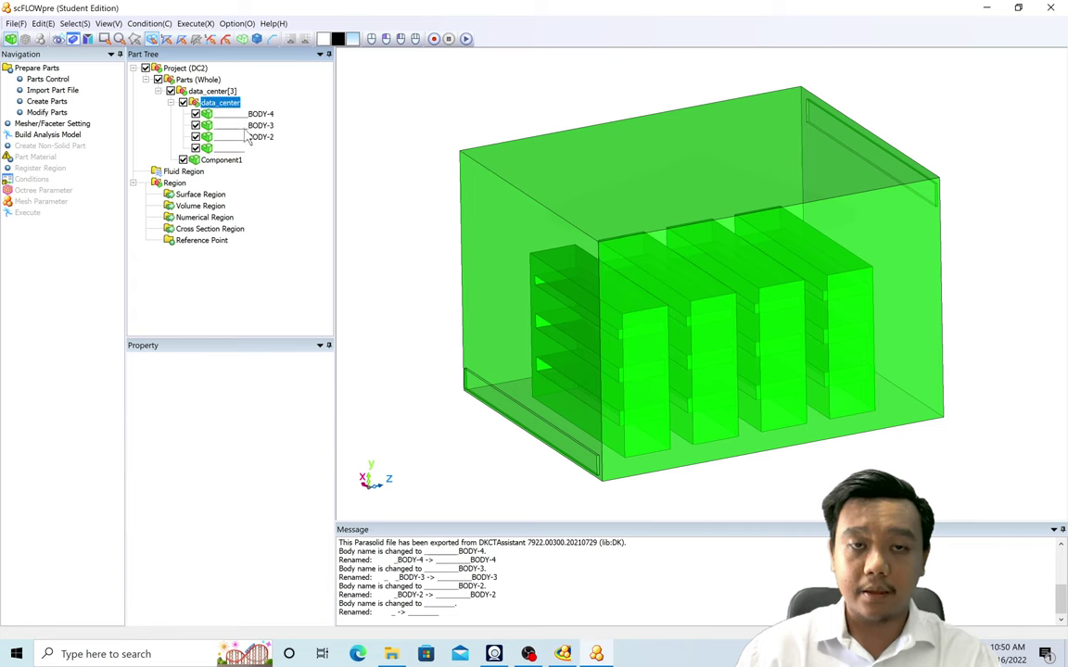
click(227, 113)
click(221, 160)
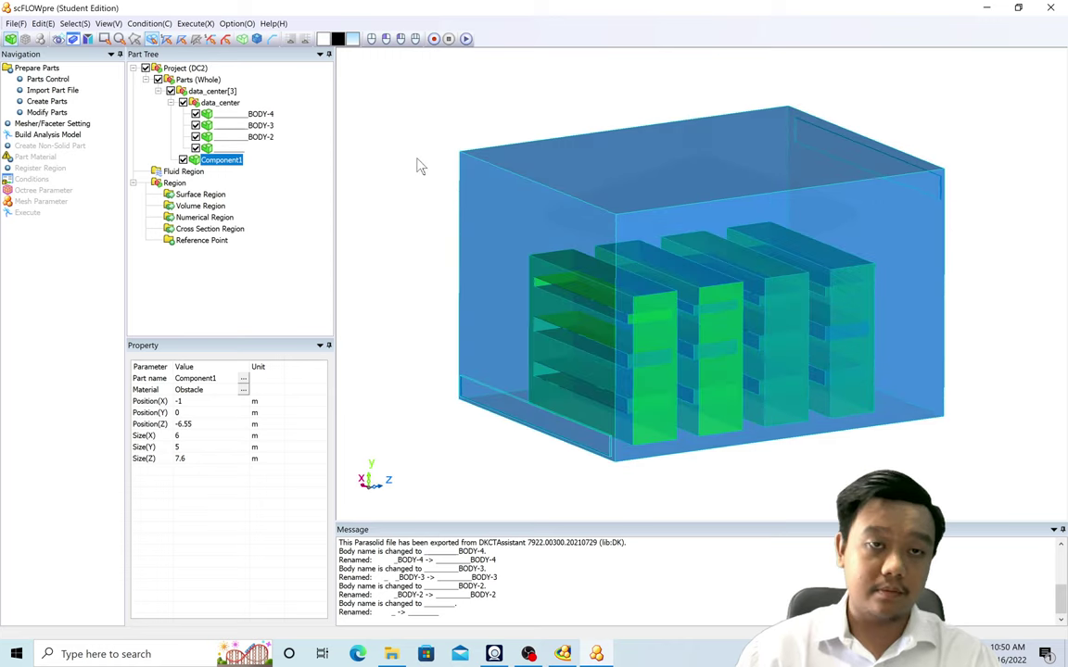
click(418, 167)
Step: Build the analysis model from the imported data center parts
mouse_move(389, 172)
mouse_down()
mouse_move(369, 205)
mouse_move(370, 195)
mouse_up()
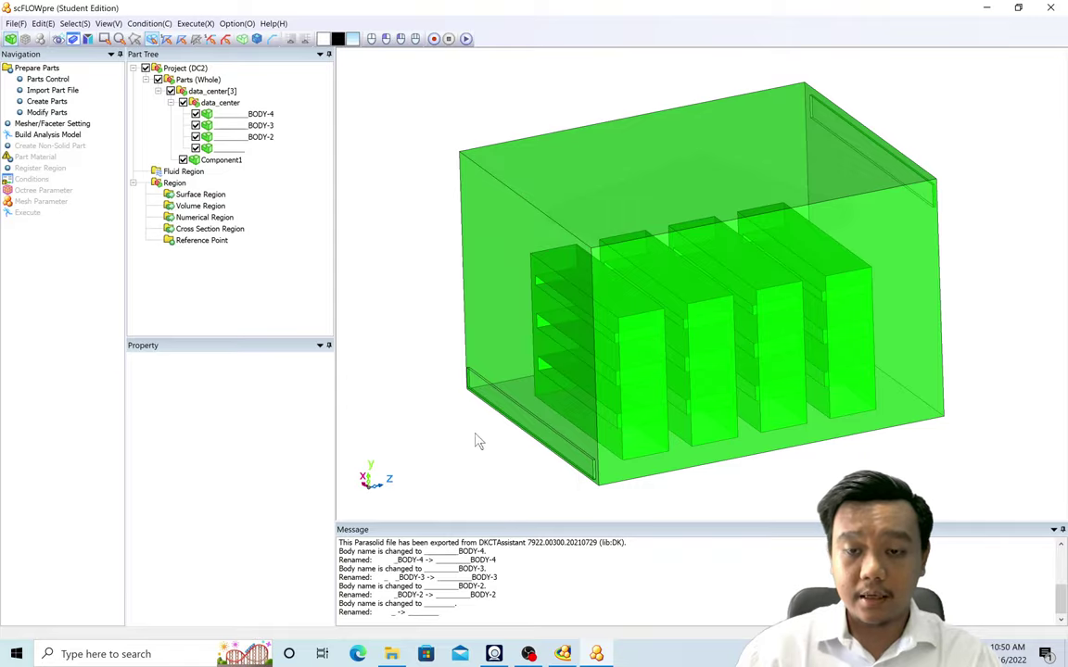
drag(937, 253, 905, 150)
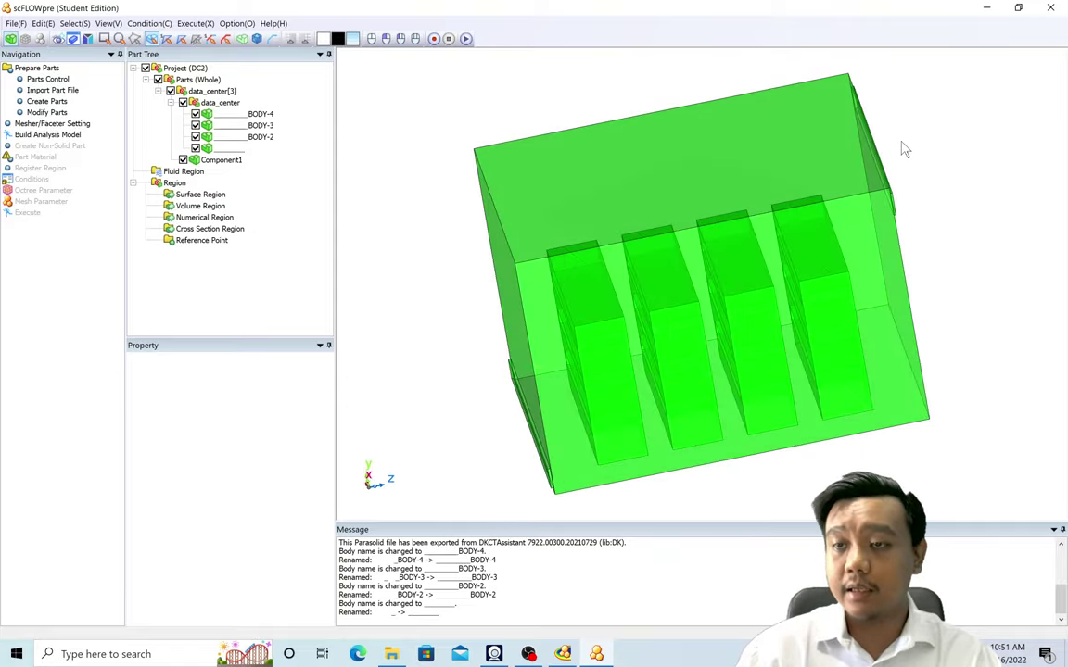
mouse_move(793, 486)
mouse_down()
mouse_move(909, 424)
mouse_move(681, 442)
mouse_move(851, 447)
mouse_move(857, 437)
mouse_move(859, 460)
mouse_up()
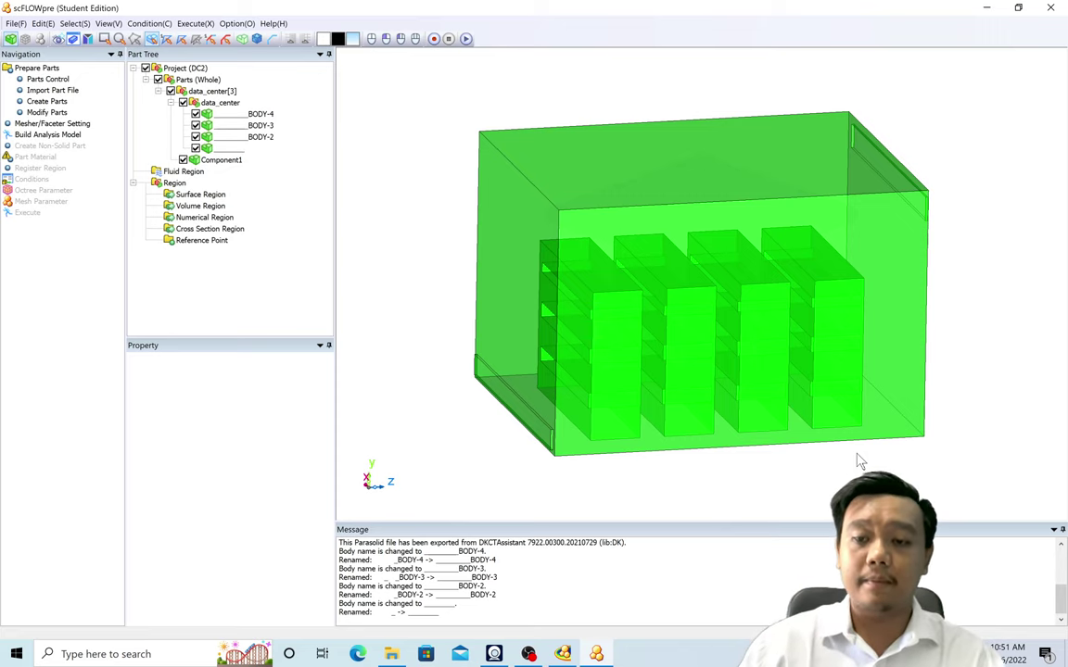
drag(858, 460, 848, 436)
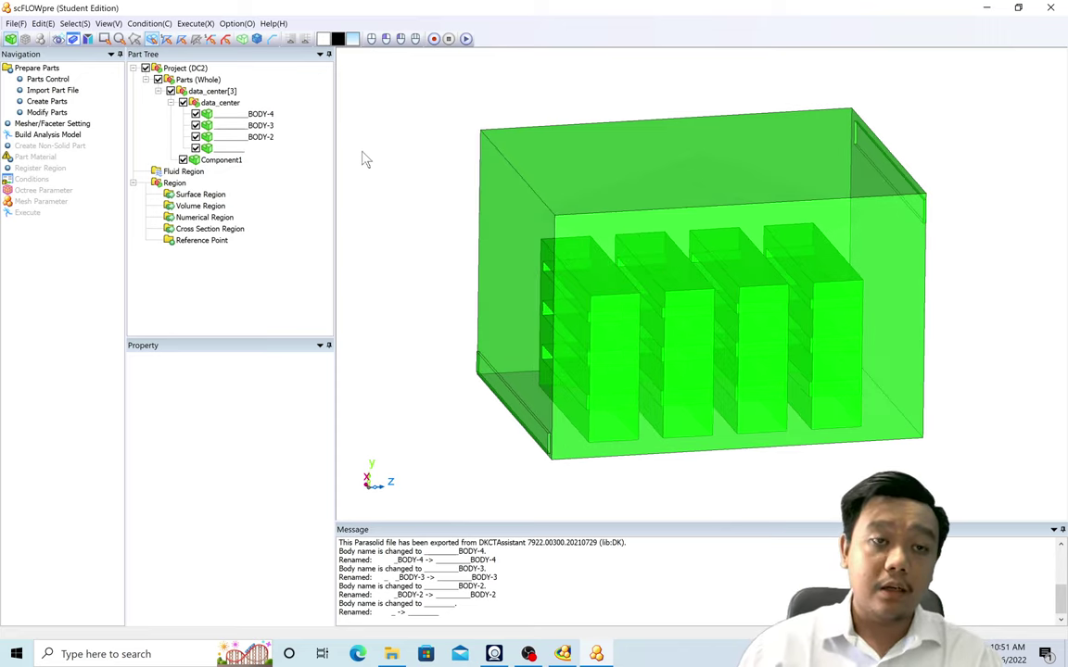
click(70, 137)
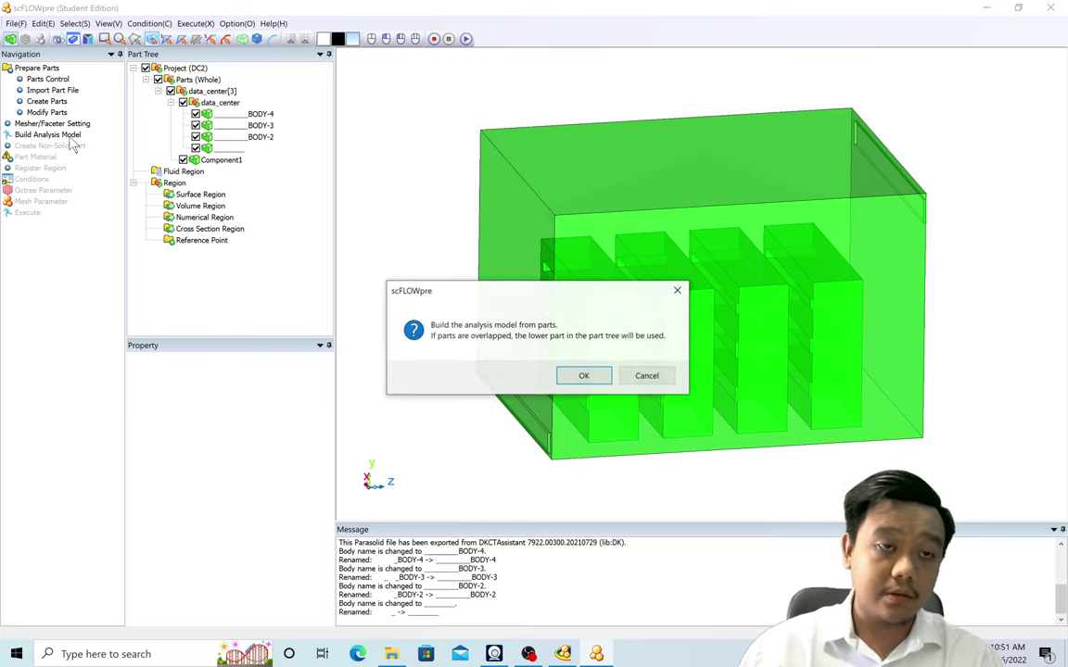
click(578, 375)
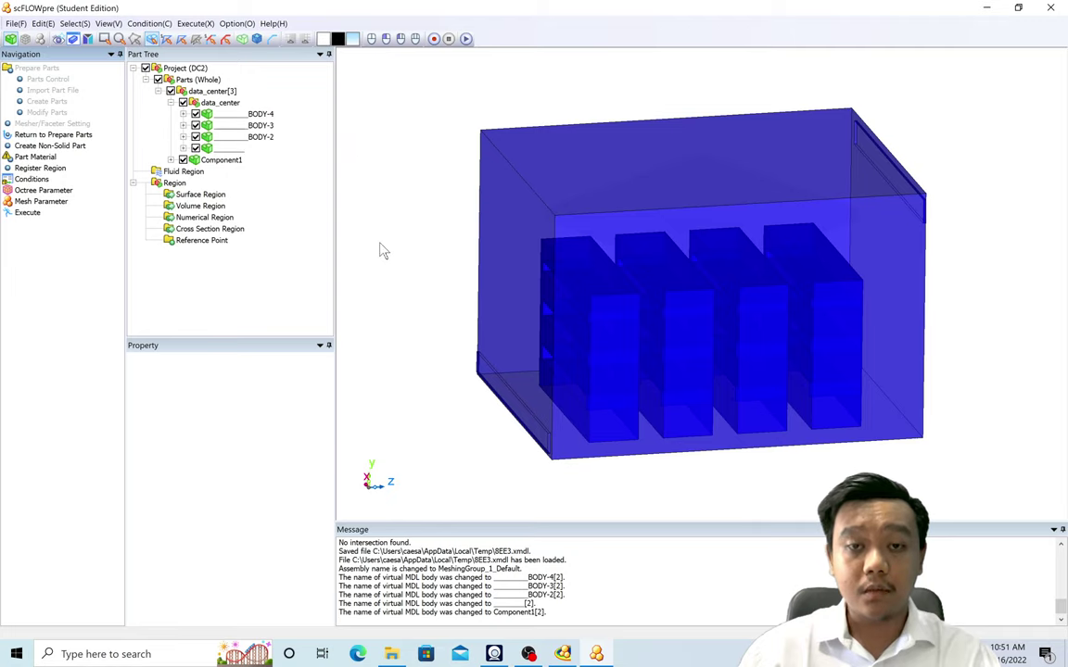
mouse_move(380, 251)
middle_down()
mouse_move(400, 225)
mouse_move(396, 253)
middle_up()
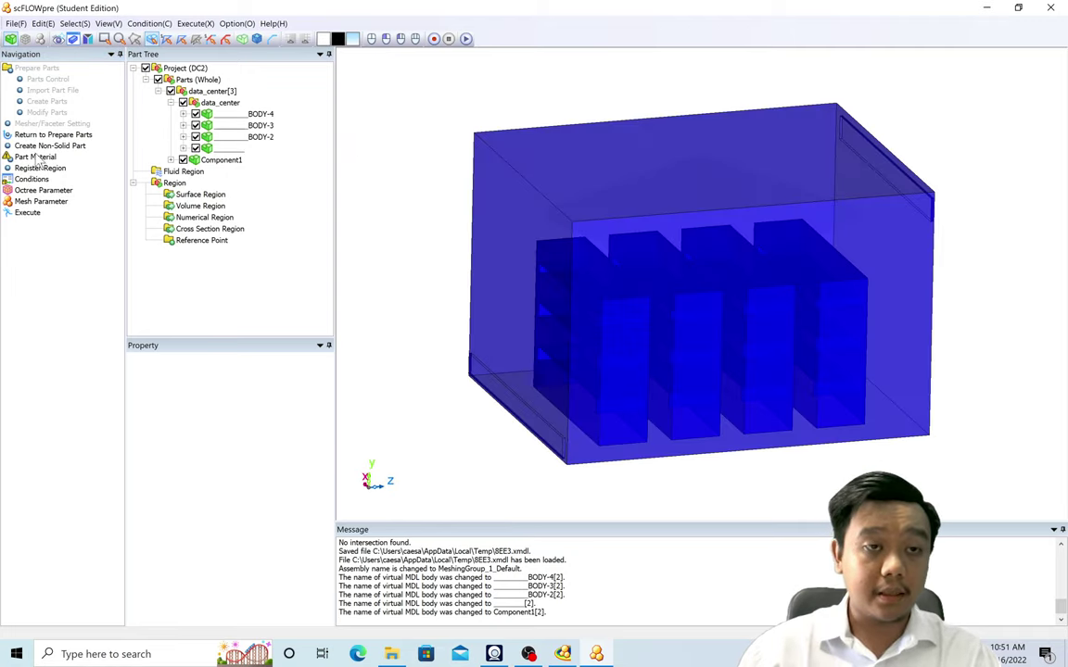
Step: Assign Component1 the Fluid attribute with the compressible gas material air(compressible/20C)
click(37, 157)
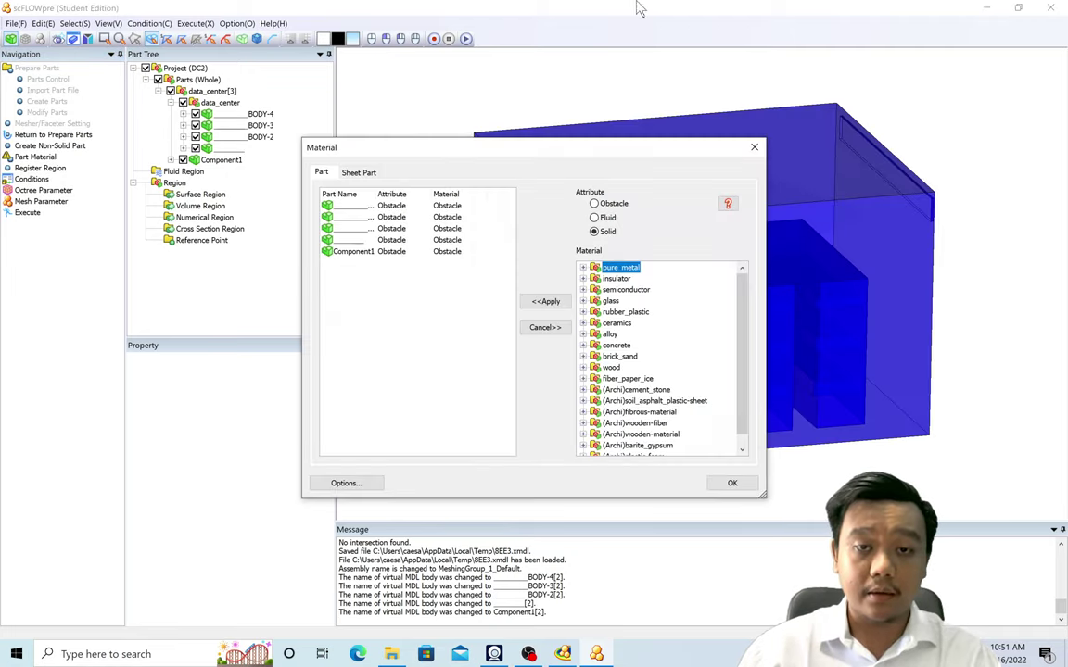
click(357, 253)
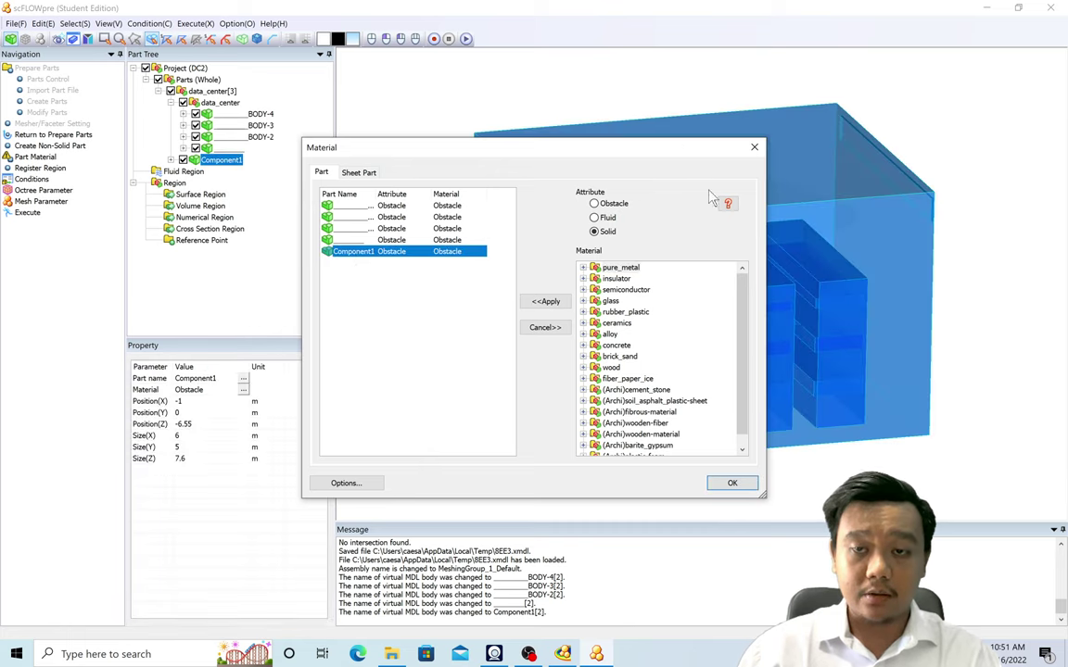
click(594, 216)
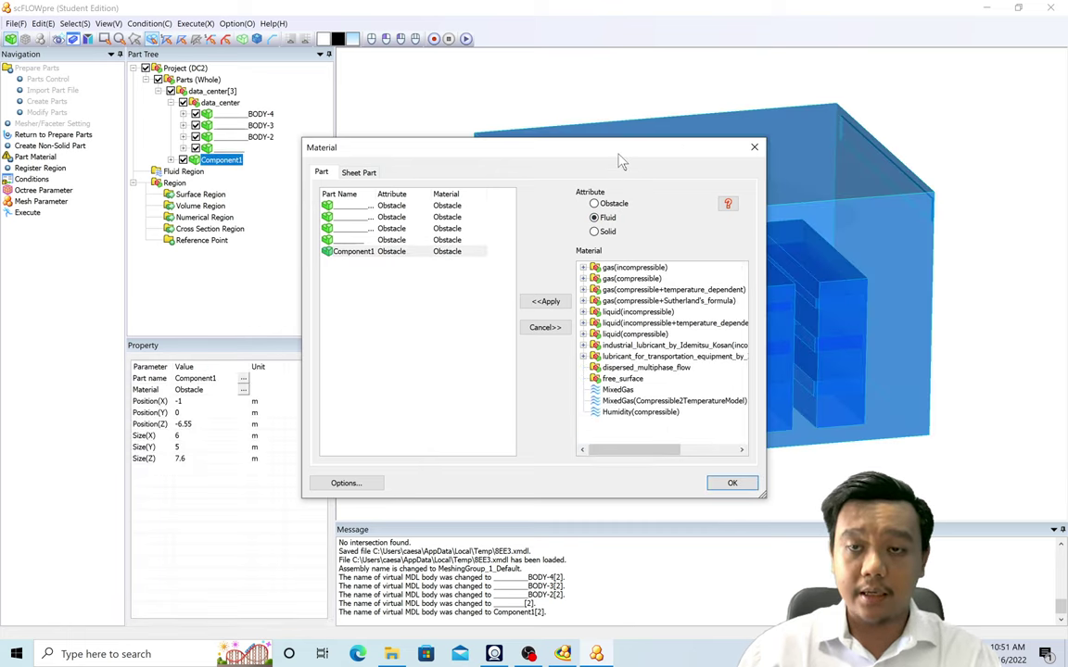
drag(621, 161, 466, 95)
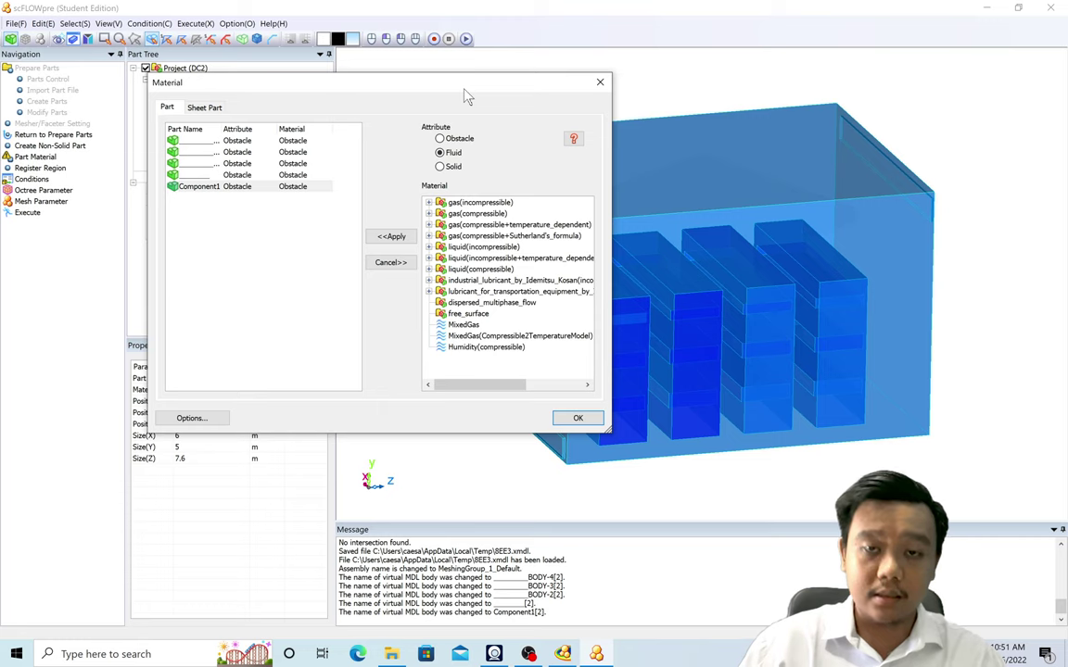
click(428, 213)
click(493, 224)
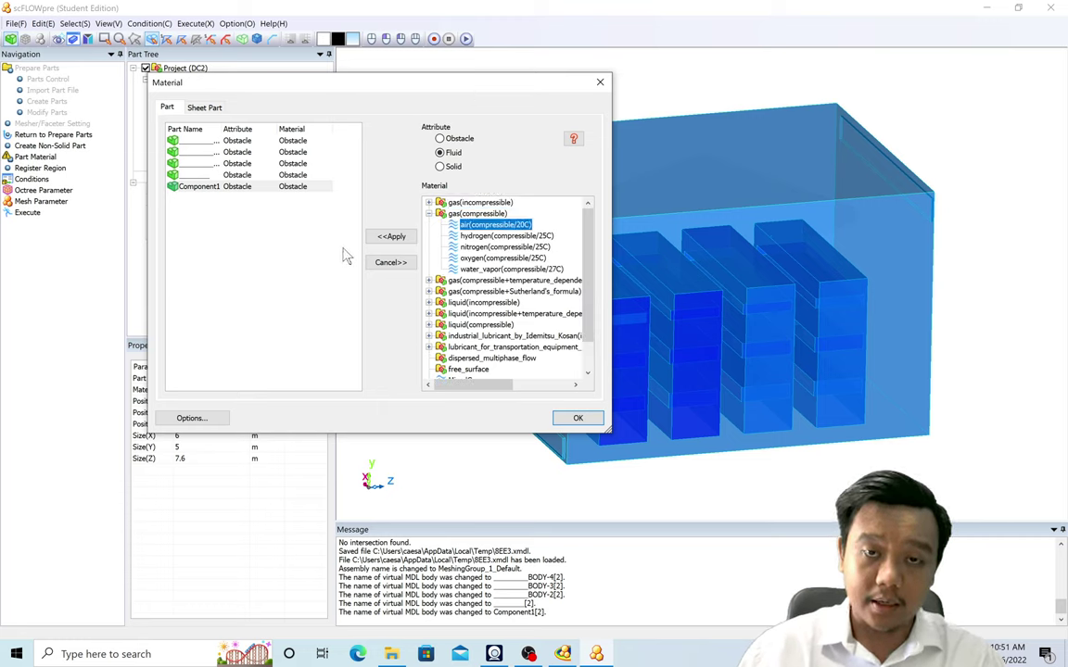
click(390, 236)
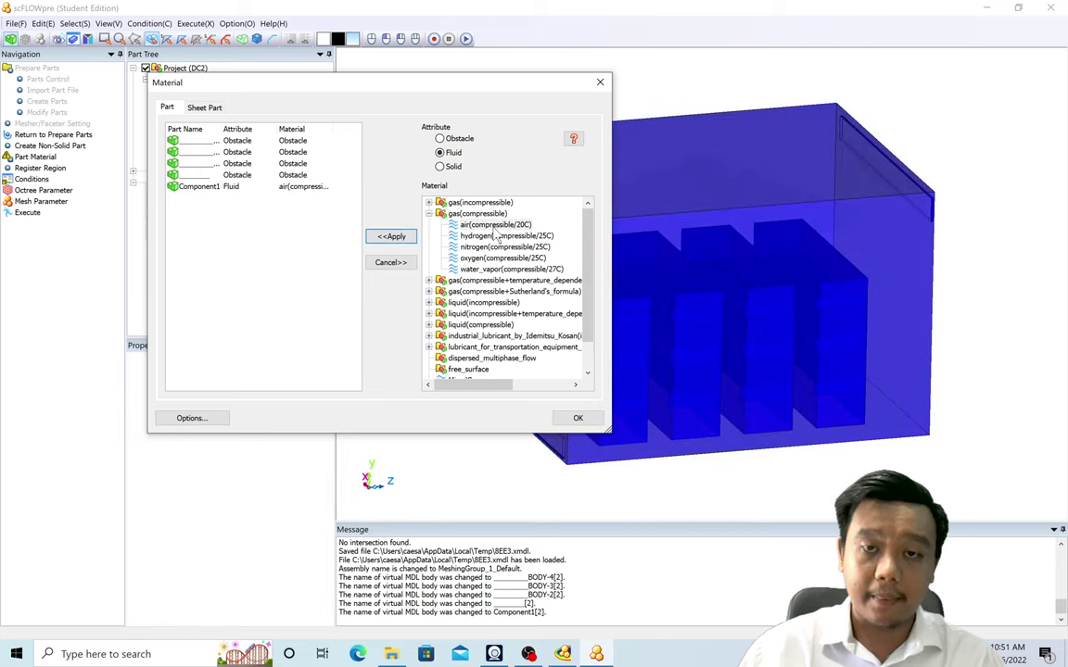
Step: Review the properties of air(compressible/20C), including the available equation of state options, without changing them
double_click(497, 227)
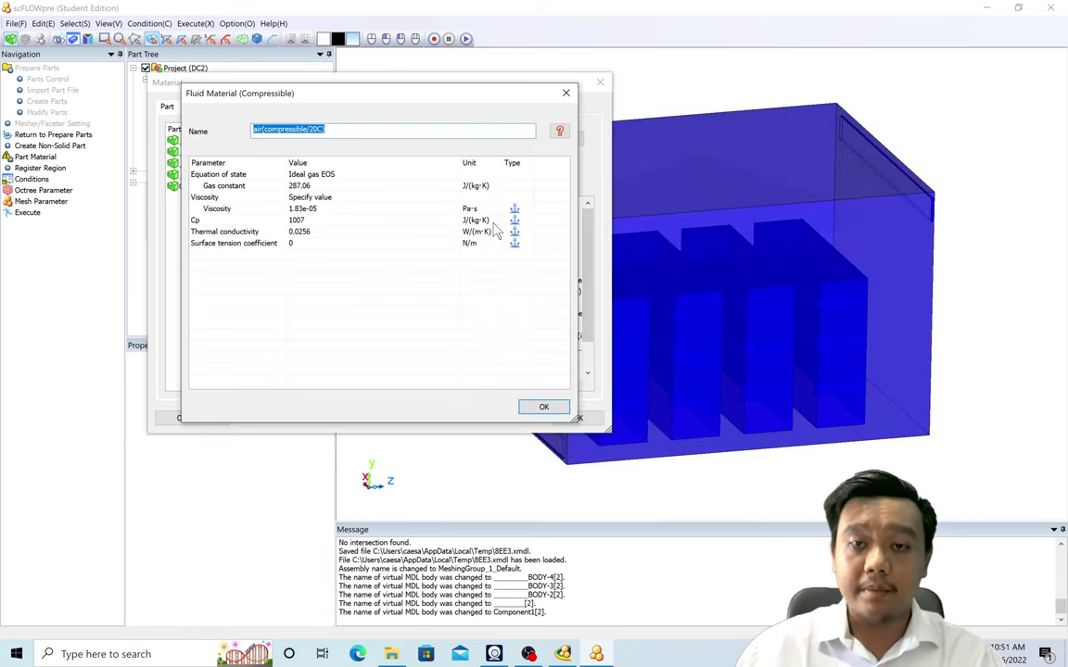
click(398, 174)
click(397, 174)
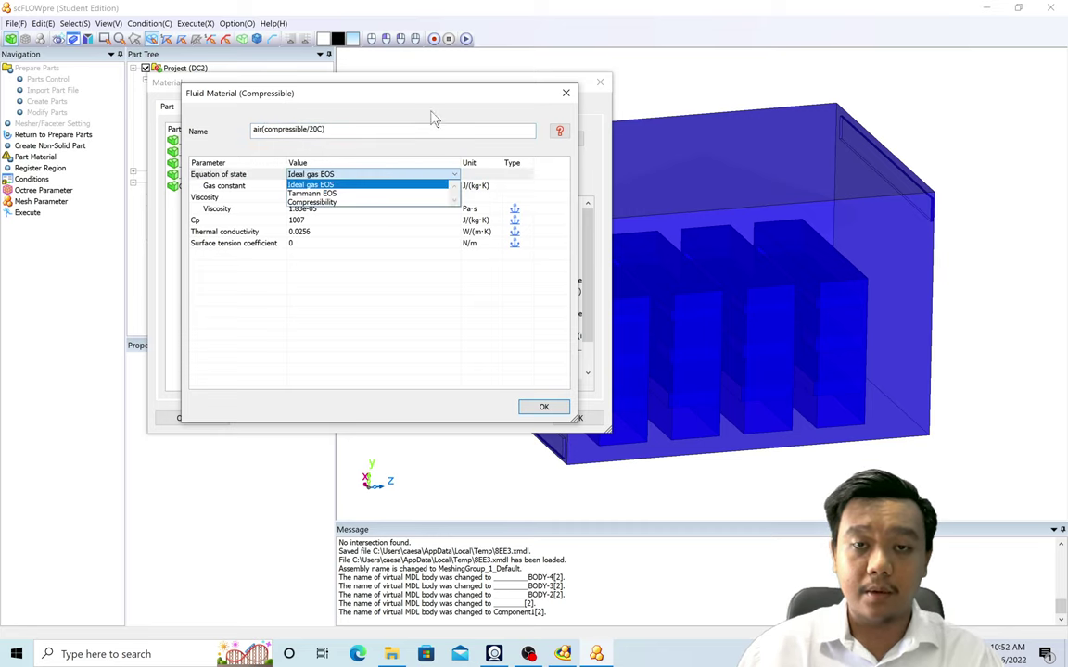
click(439, 102)
drag(431, 100, 568, 176)
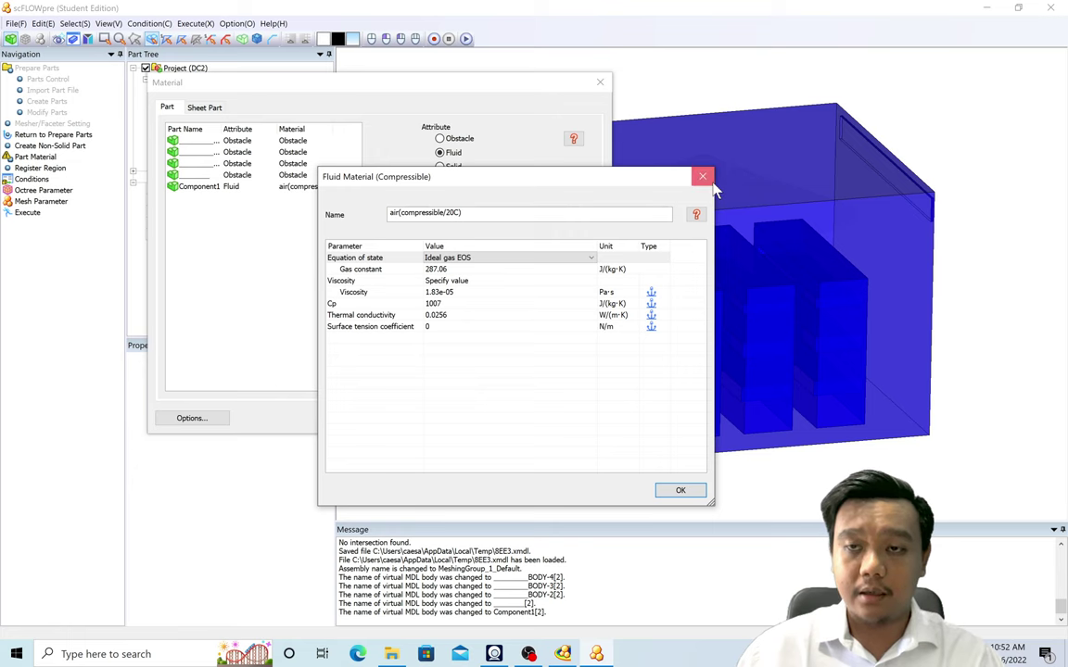
click(703, 176)
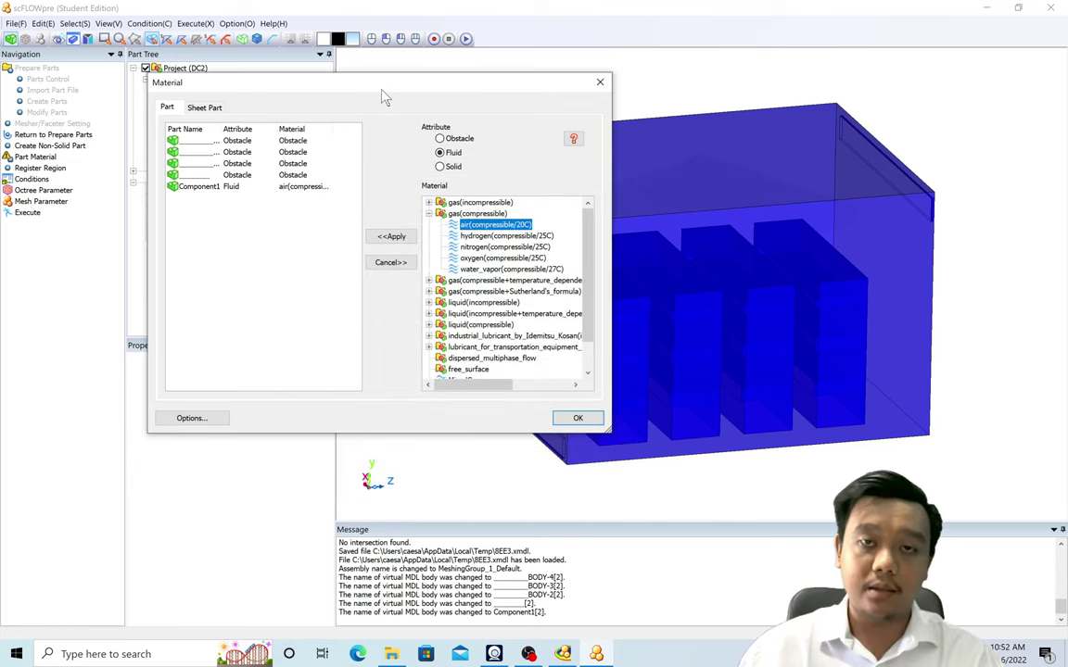
Step: Set the thermal conductivity of the solid alloy A1100_wrought_aluminum(300K) to 1000 W/(m·K)
drag(385, 97, 371, 151)
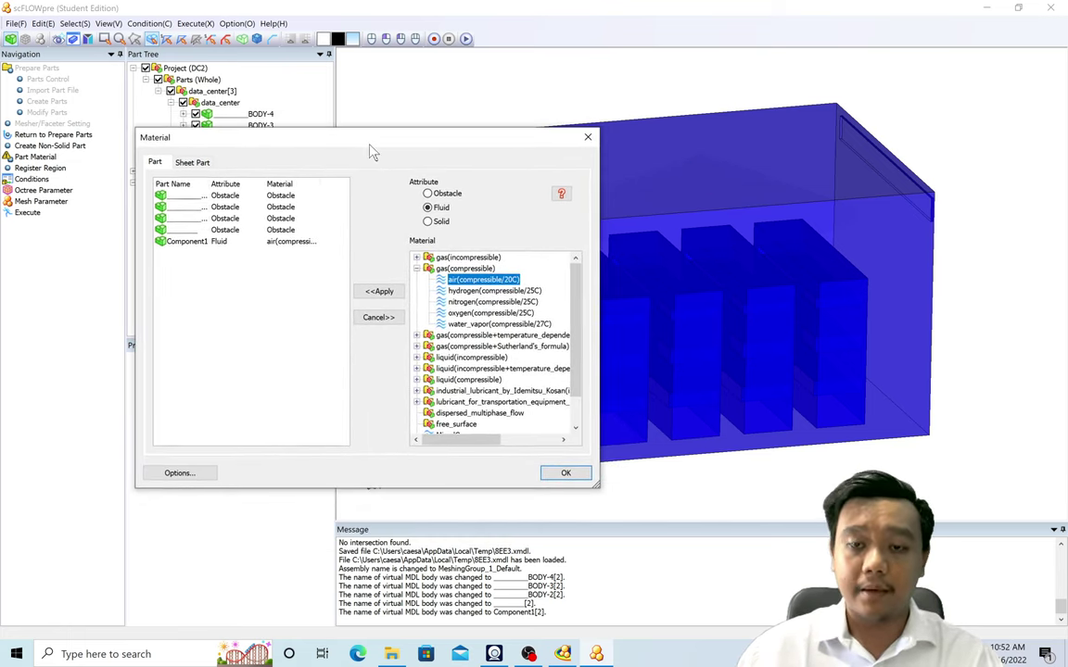
click(212, 229)
shift+click(212, 195)
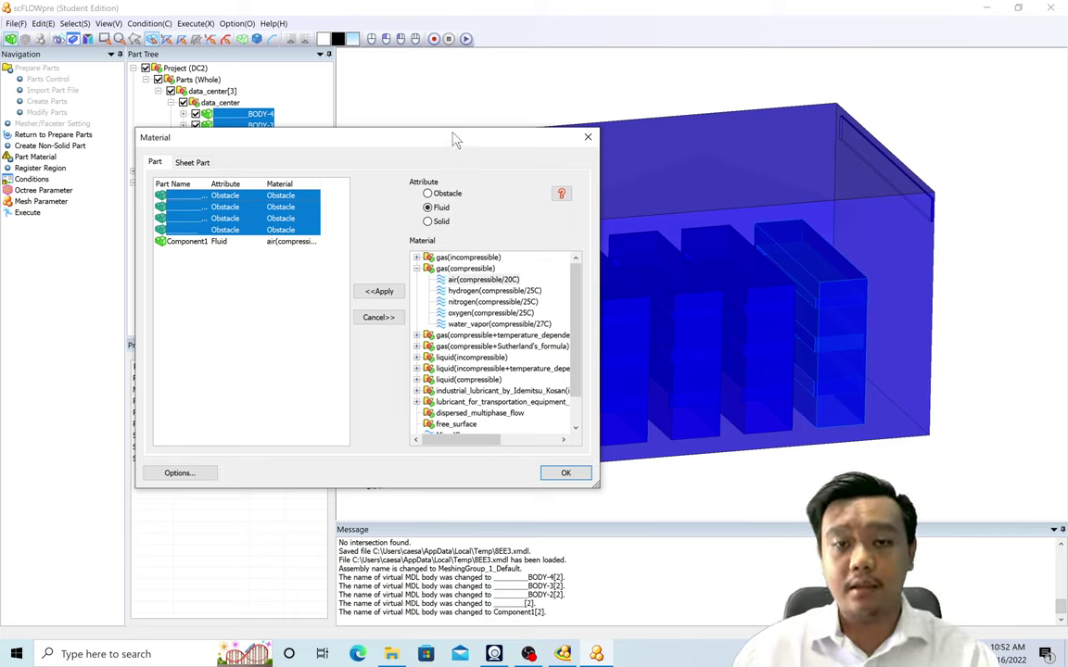
click(439, 222)
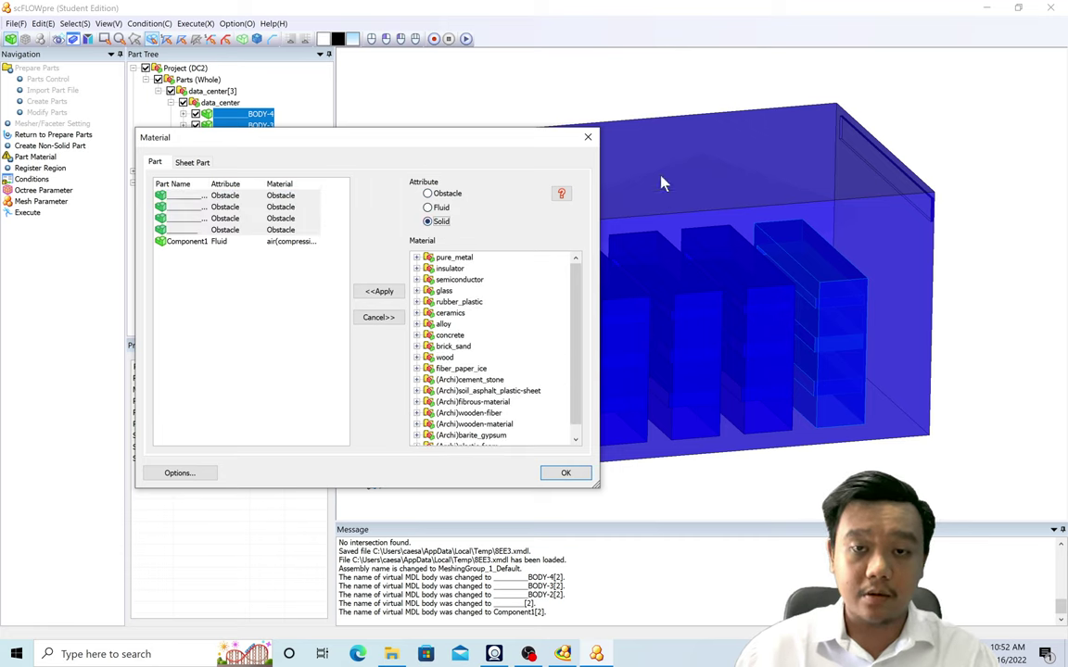
double_click(427, 323)
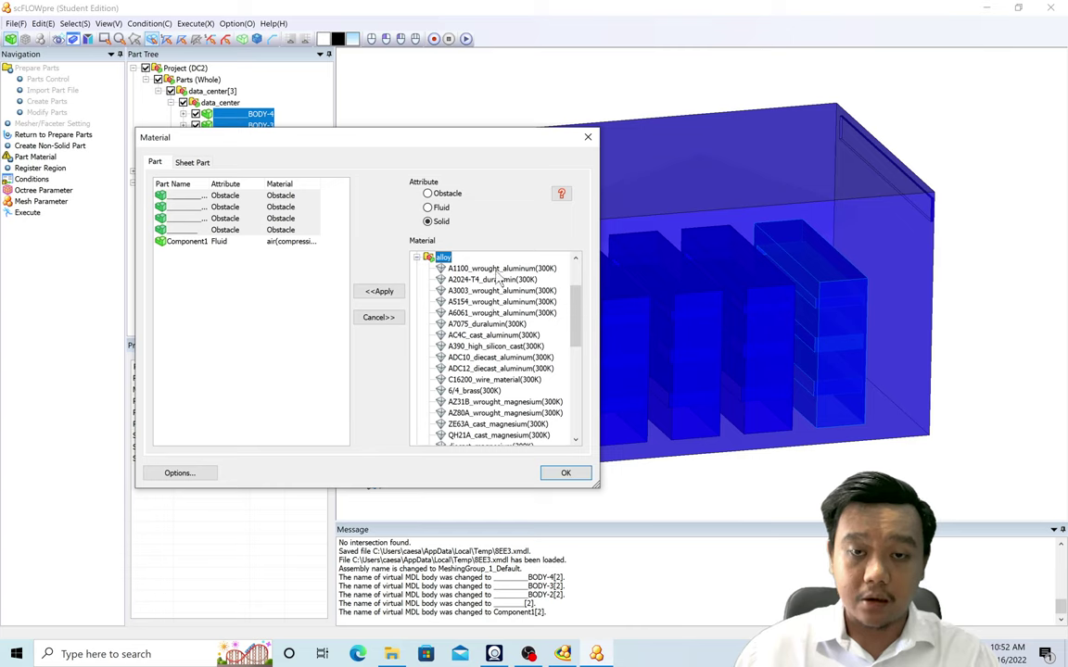
click(496, 269)
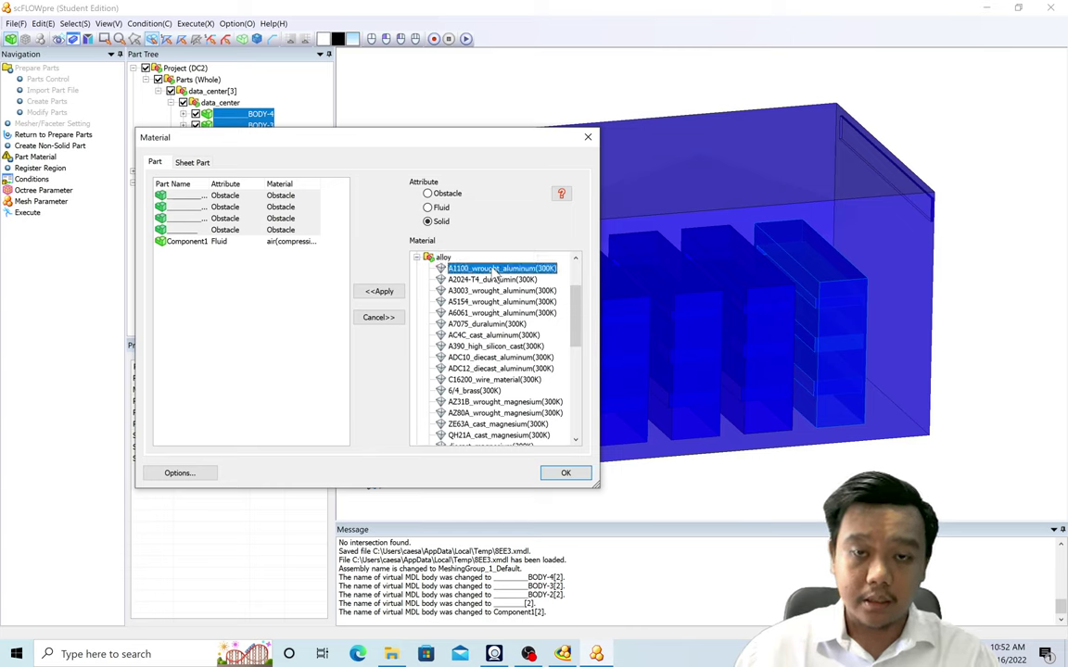
double_click(496, 269)
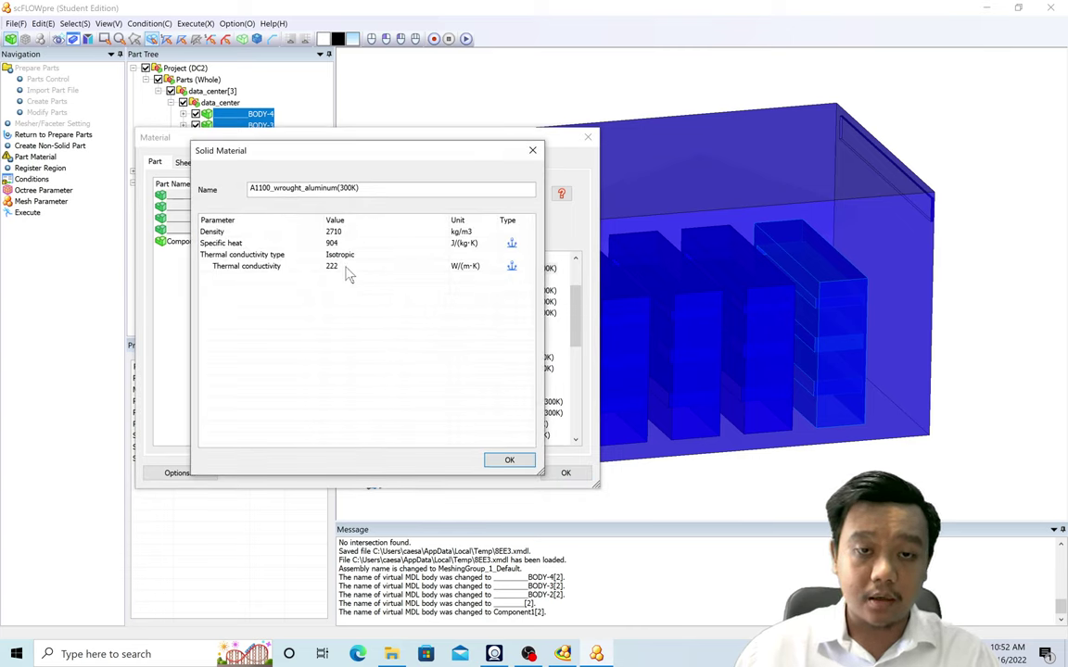
double_click(347, 269)
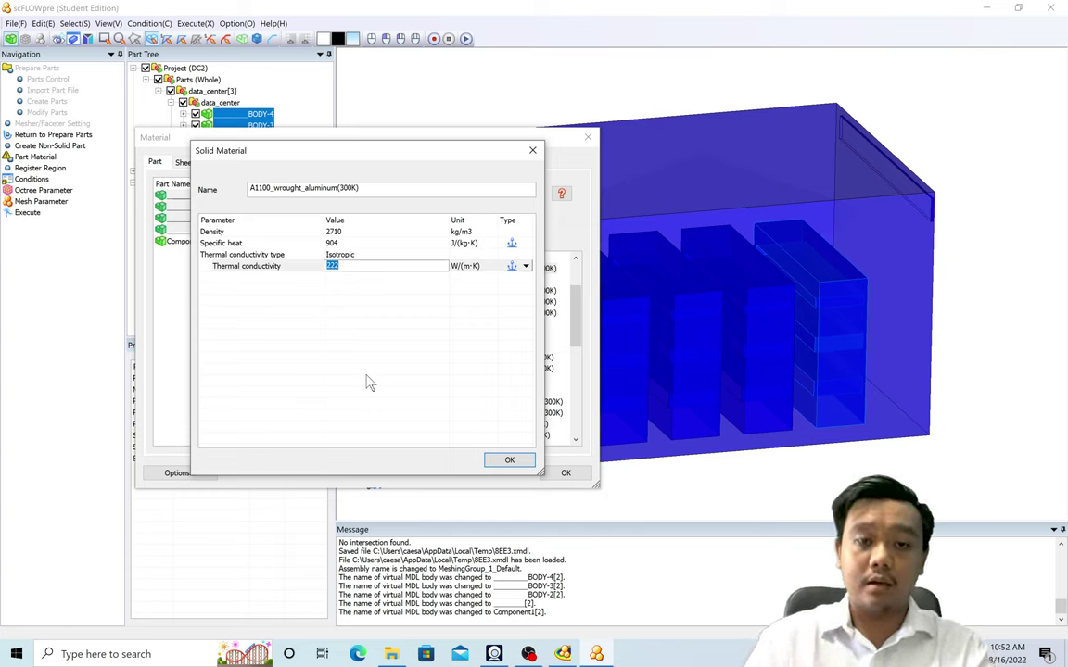
text(1000)
key(Return)
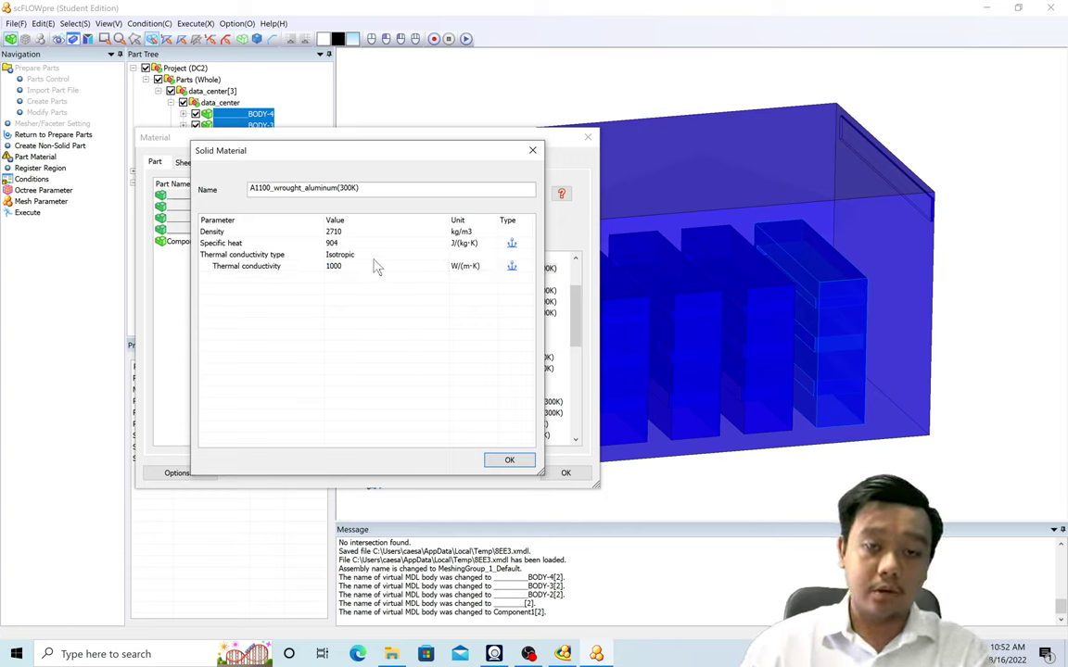
Step: Set the aluminum alloy's specific heat to 1200 J/(kg·K) and rename the material racks
double_click(348, 243)
text(1)
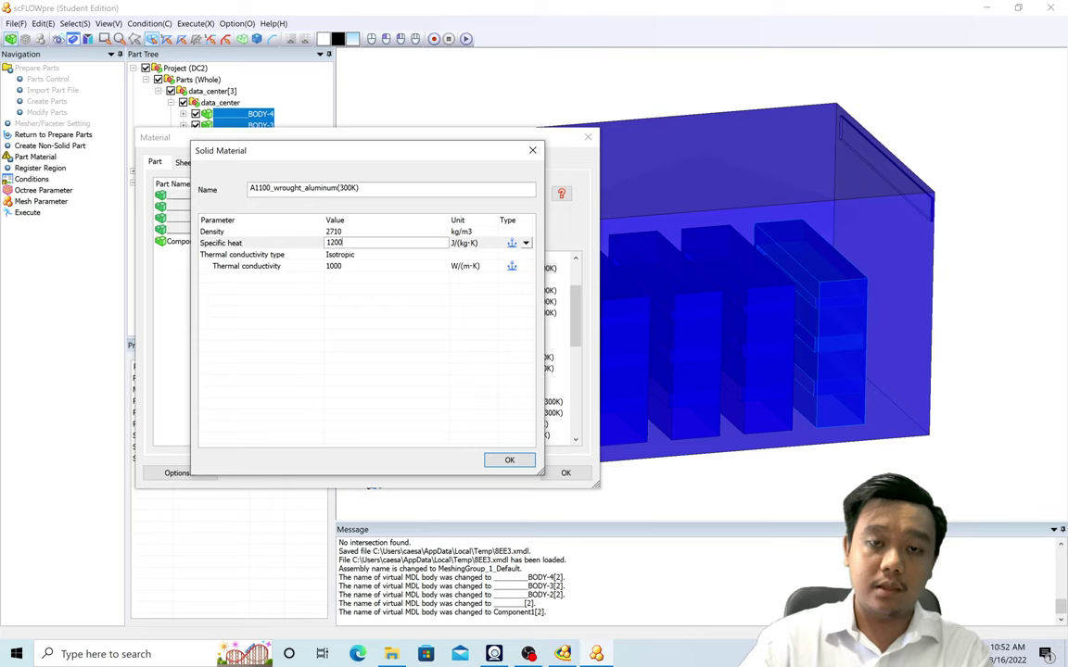
text(200)
key(Return)
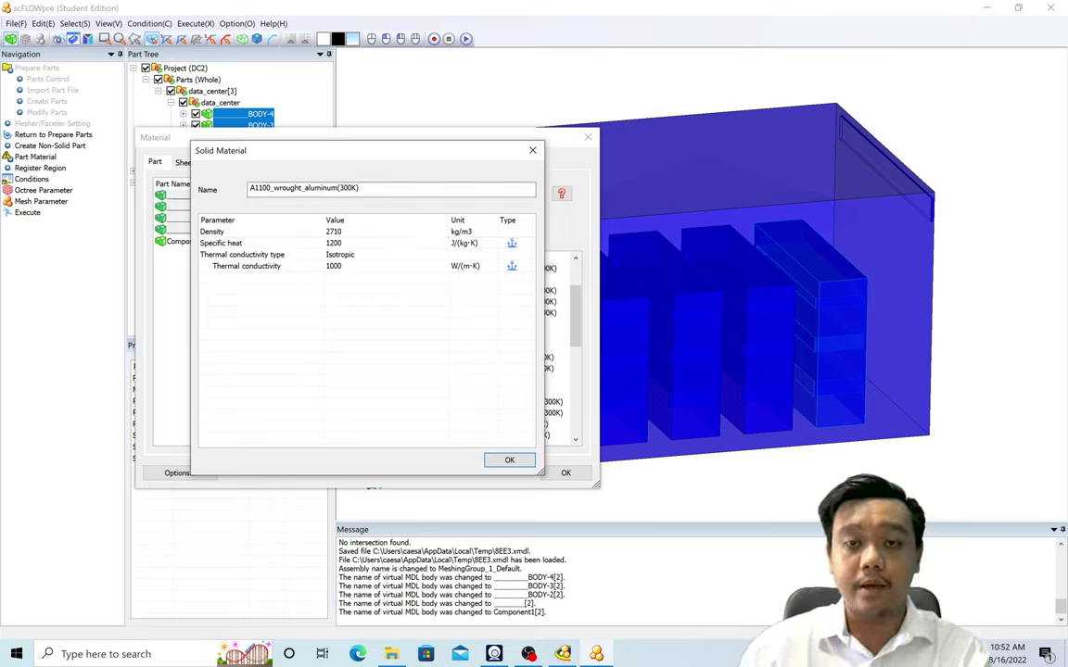
key(Tab)
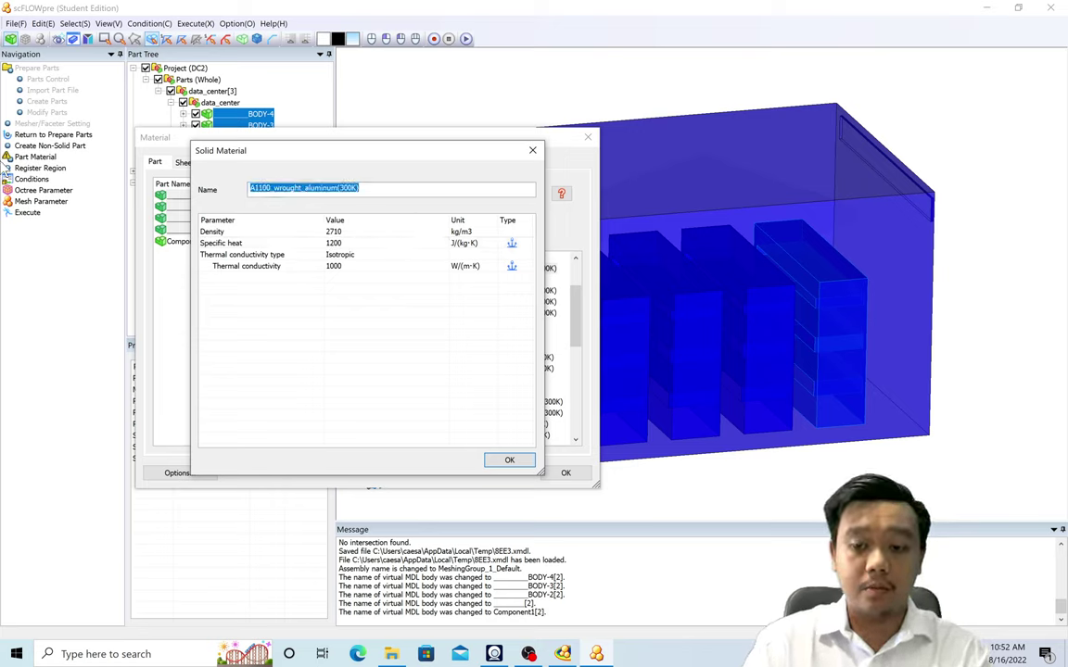
text(racks)
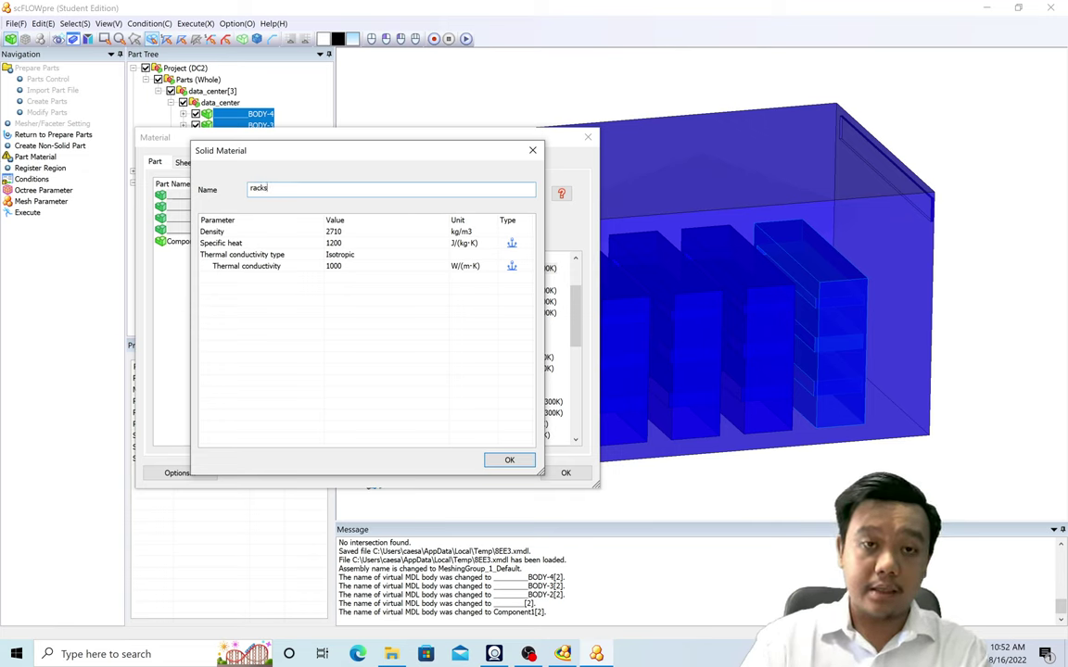
click(508, 459)
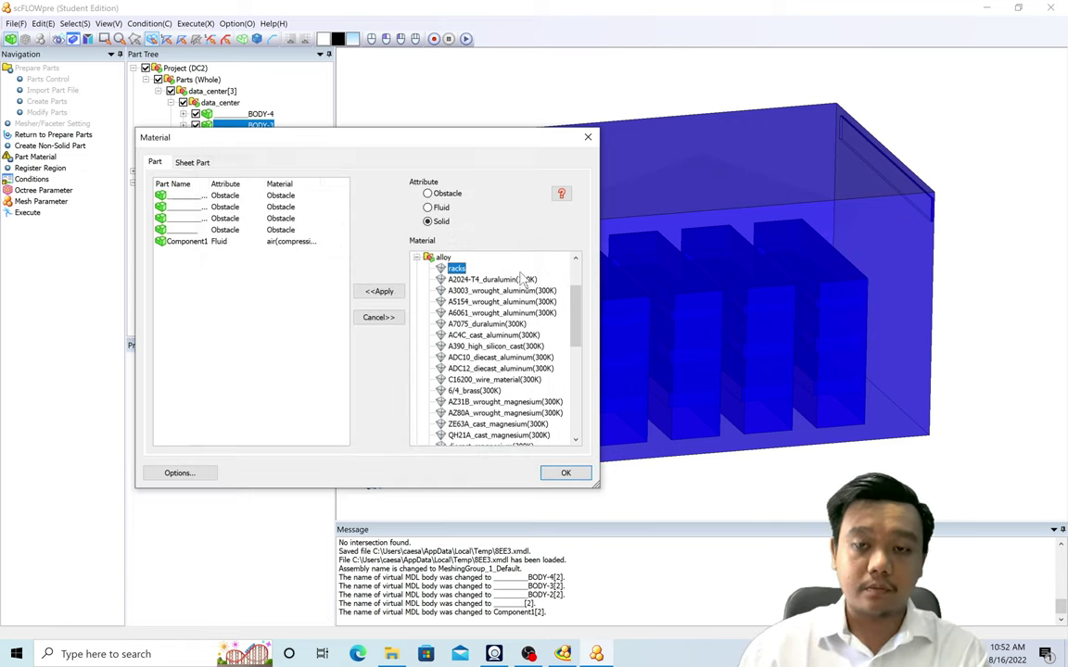
Step: Apply the solid material racks to the four data_center bodies and accept the part materials with heat analysis enabled
click(223, 221)
click(201, 196)
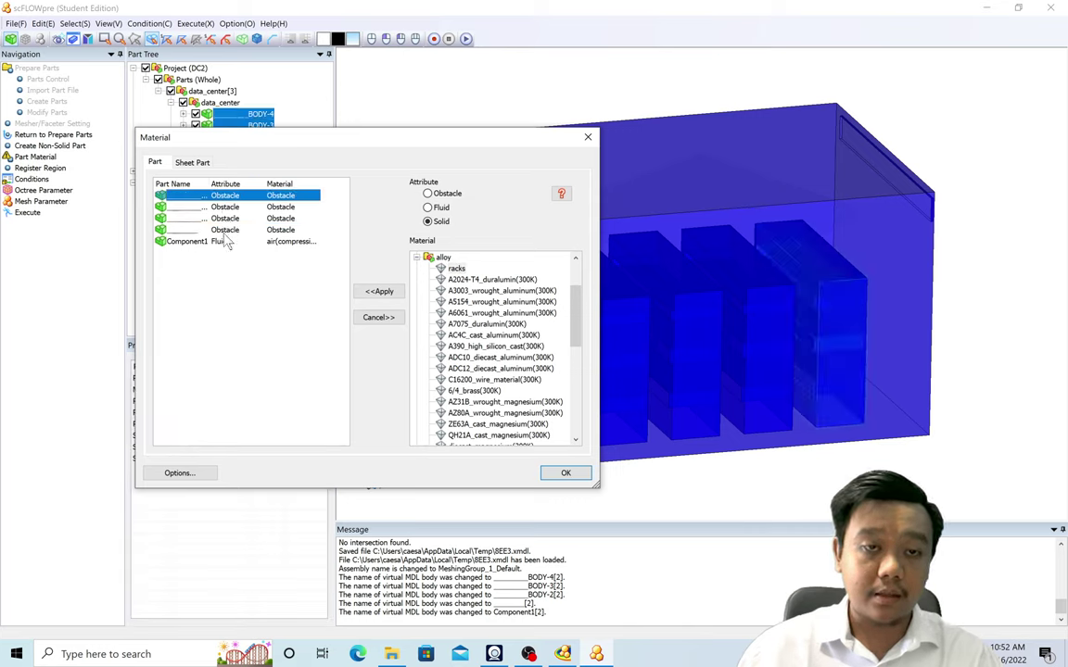
shift+click(207, 229)
click(377, 291)
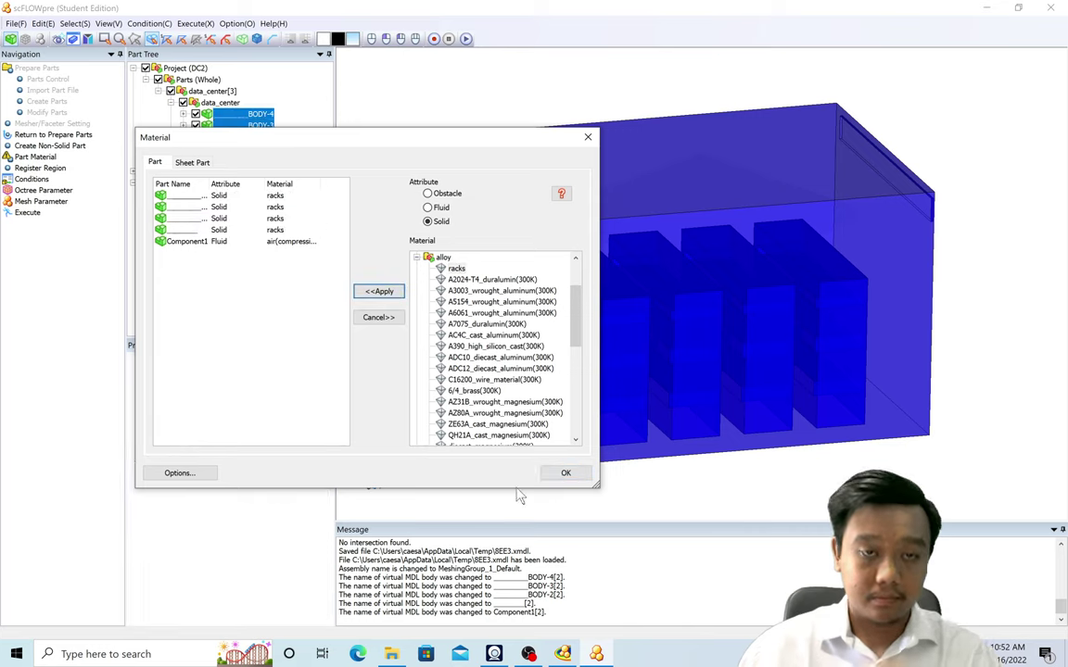
click(565, 474)
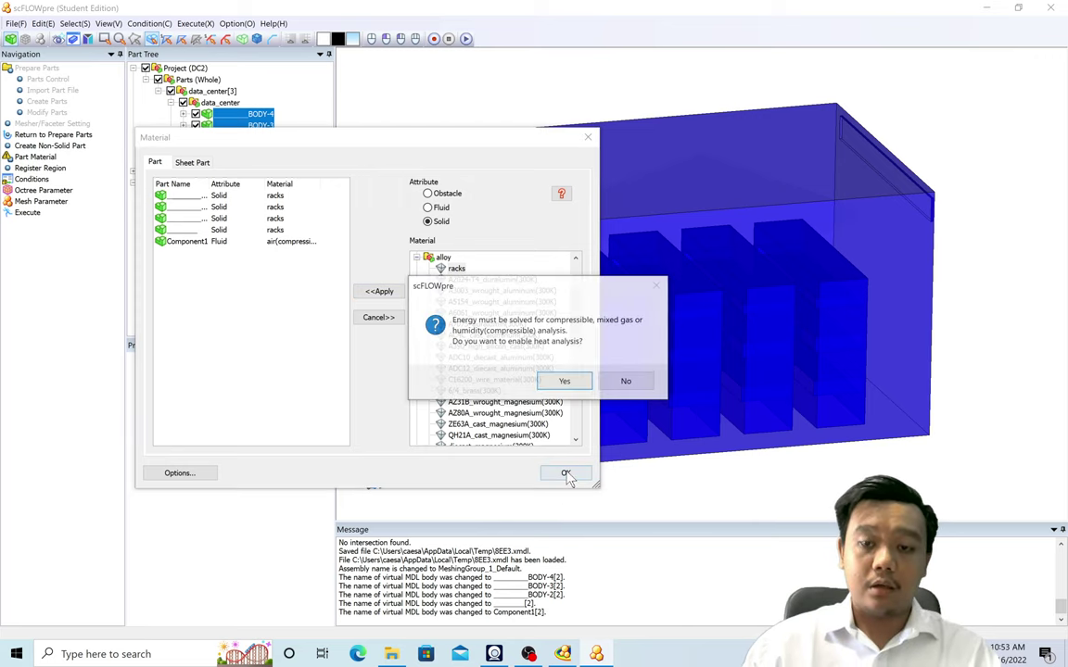
click(567, 382)
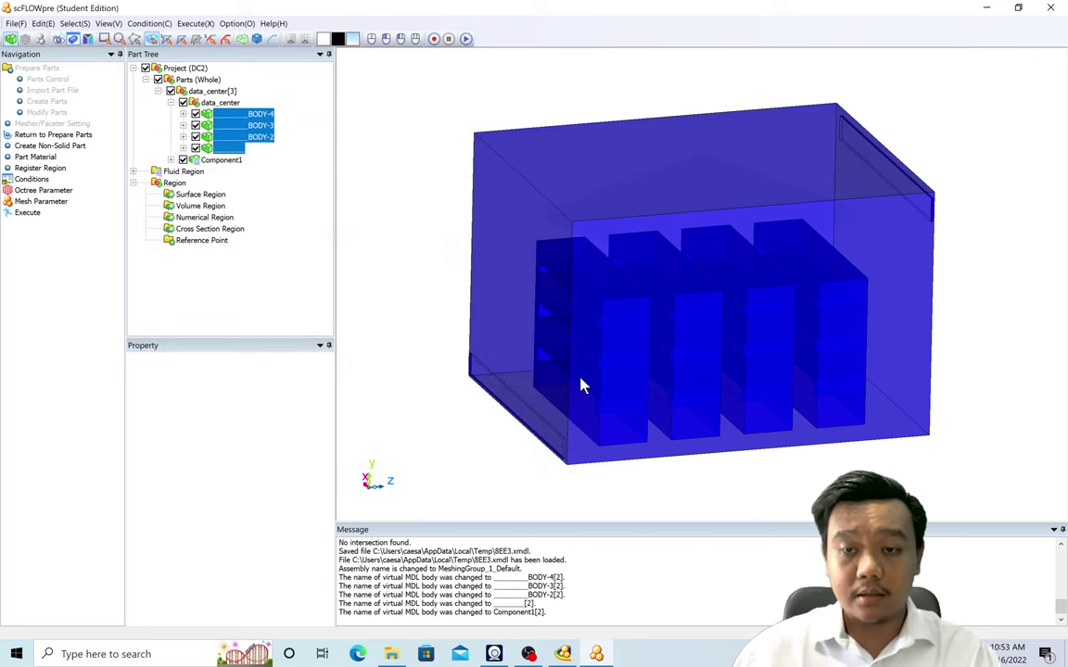
Step: Register the narrow opening face near the room's floor as a surface region named inlet
click(39, 168)
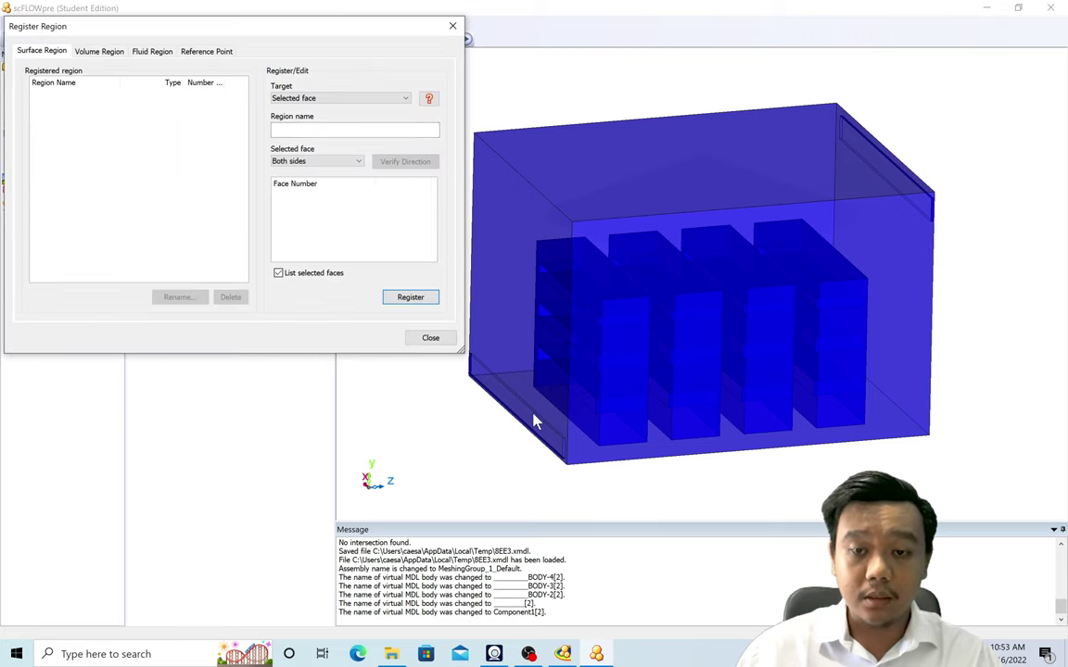
click(524, 419)
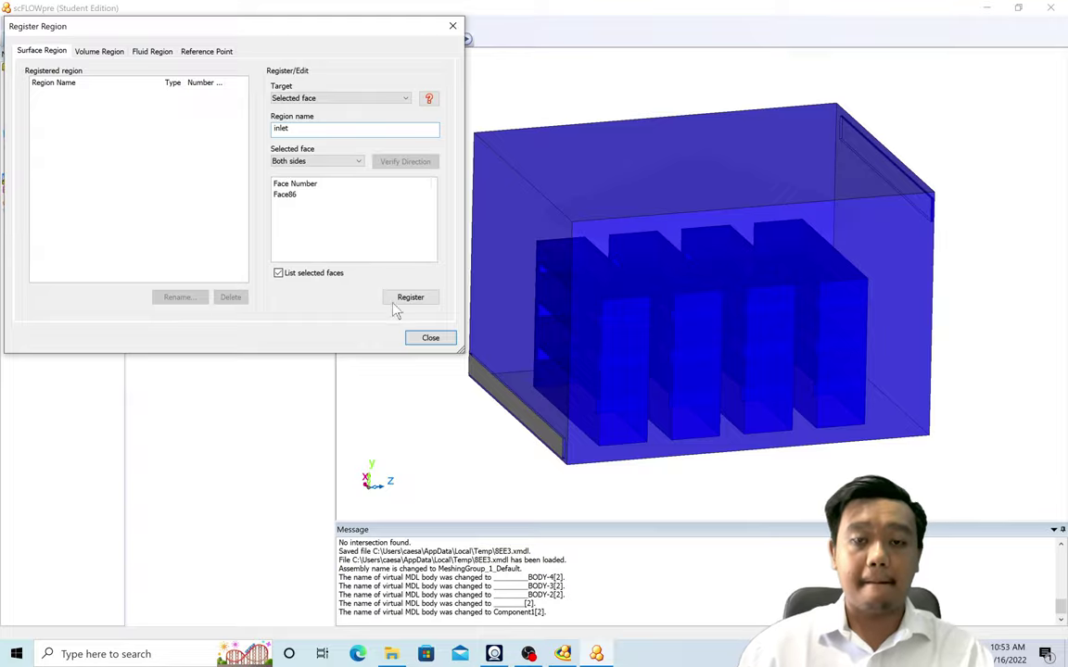
click(417, 298)
Step: Register the narrow opening face near the ceiling on the opposite wall as a surface region named outlet
middle_drag(846, 445, 851, 259)
click(851, 196)
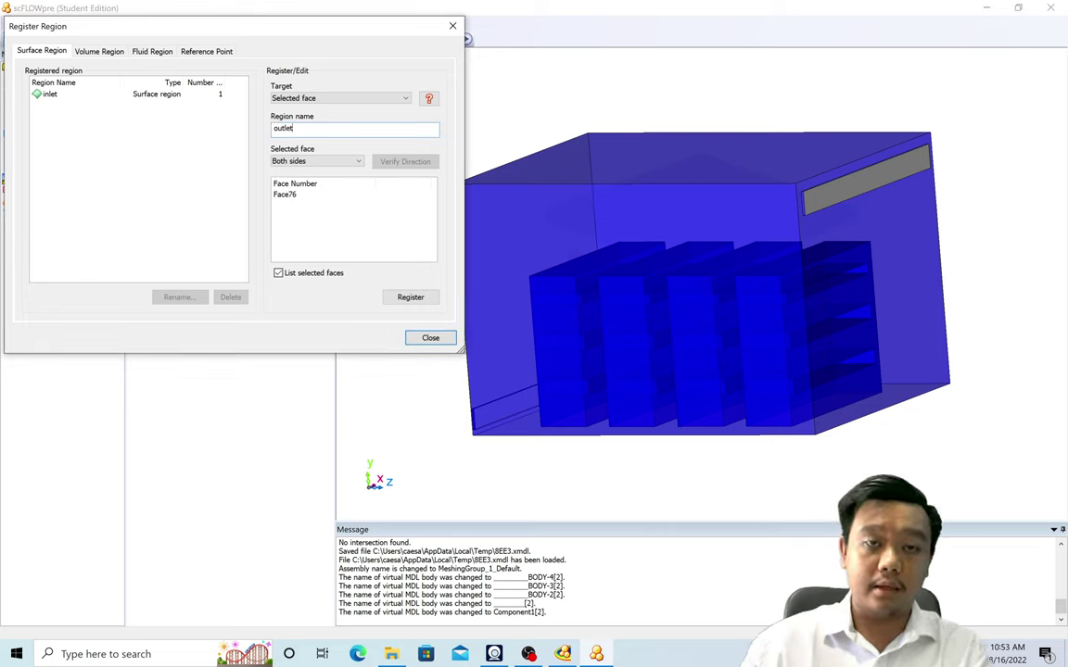
click(411, 298)
Step: Hide Component1, select all faces of the four racks, and enter rack_walls as the new surface region's name
drag(336, 33, 314, 324)
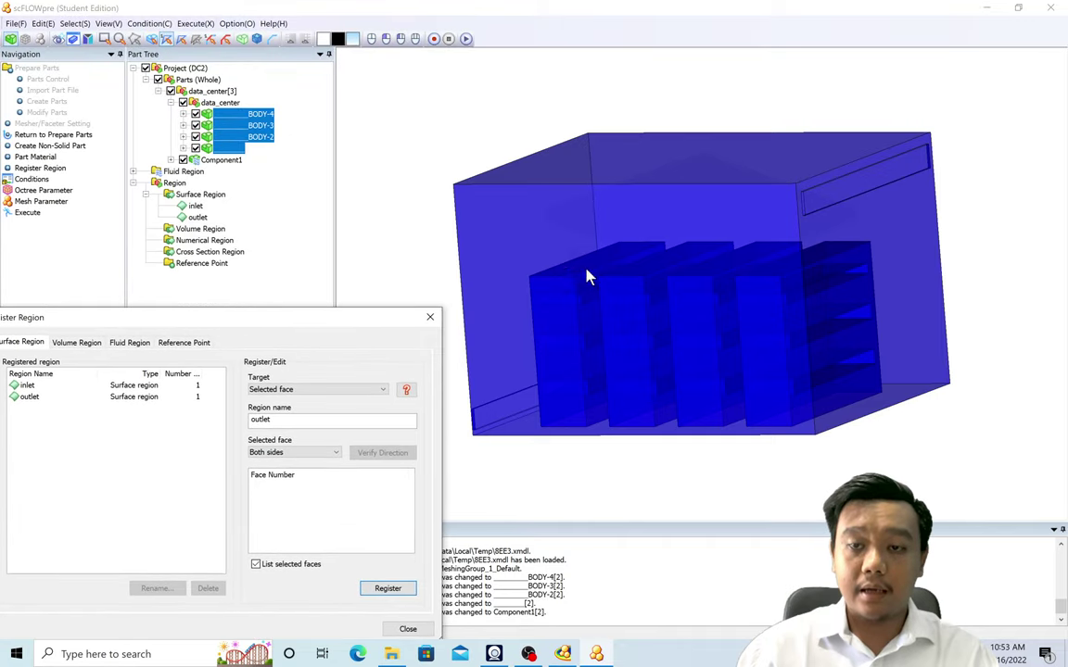
click(183, 160)
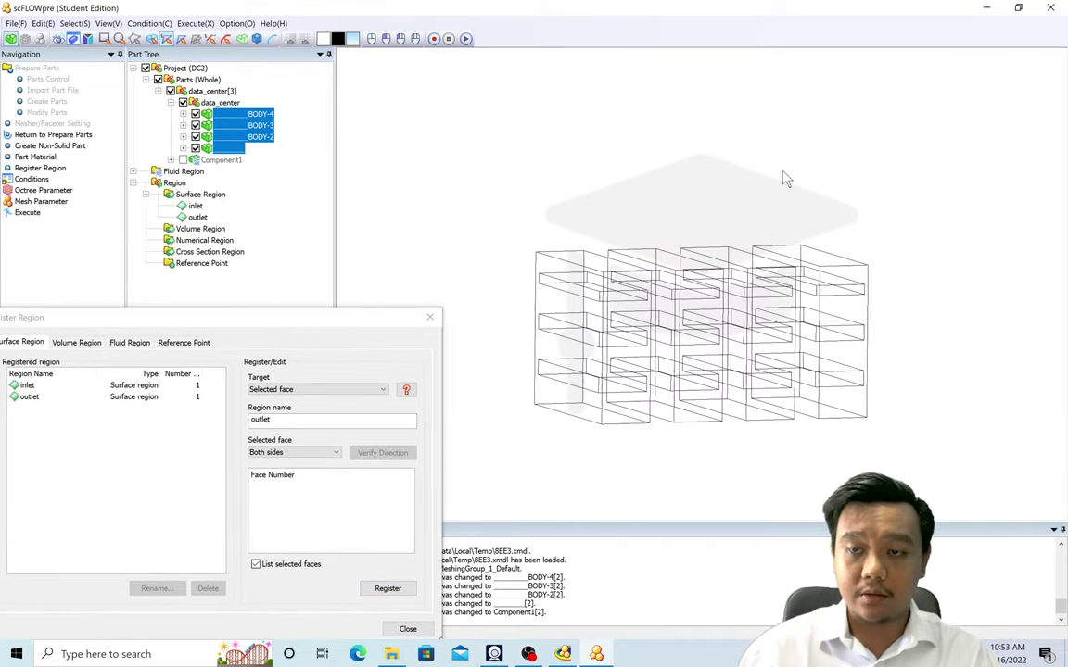
right_click(478, 131)
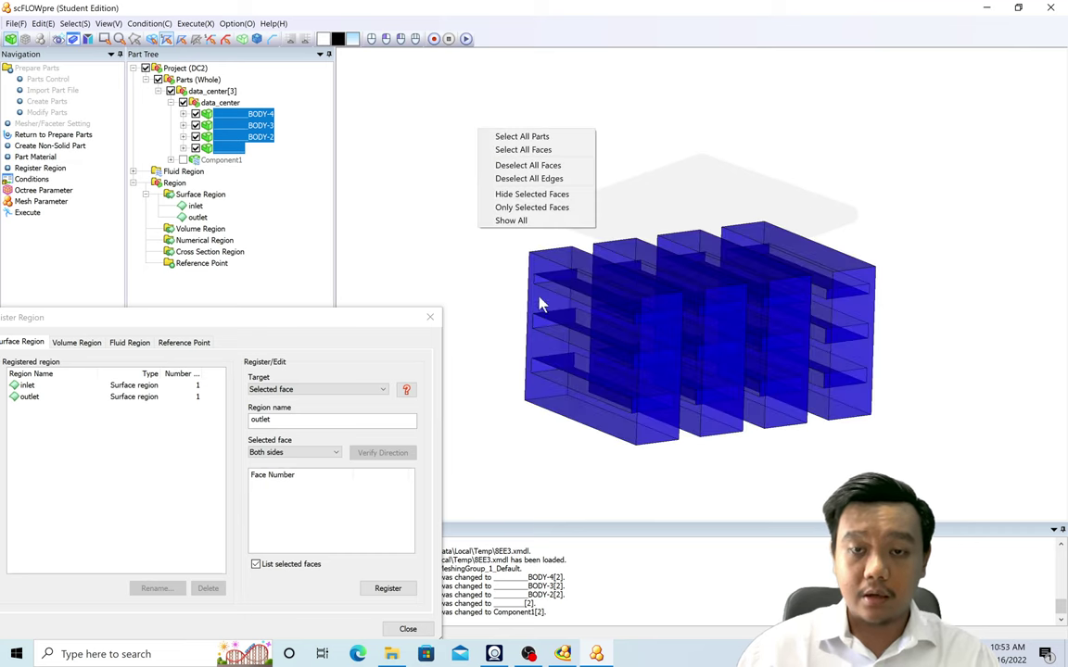
click(521, 149)
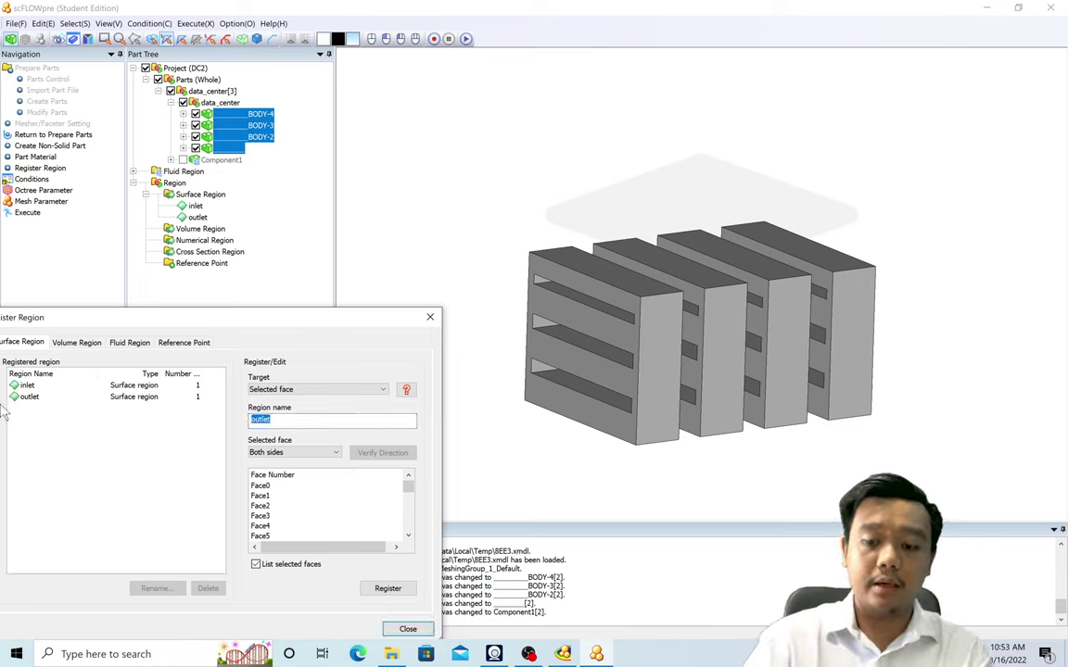
text(rack_walls)
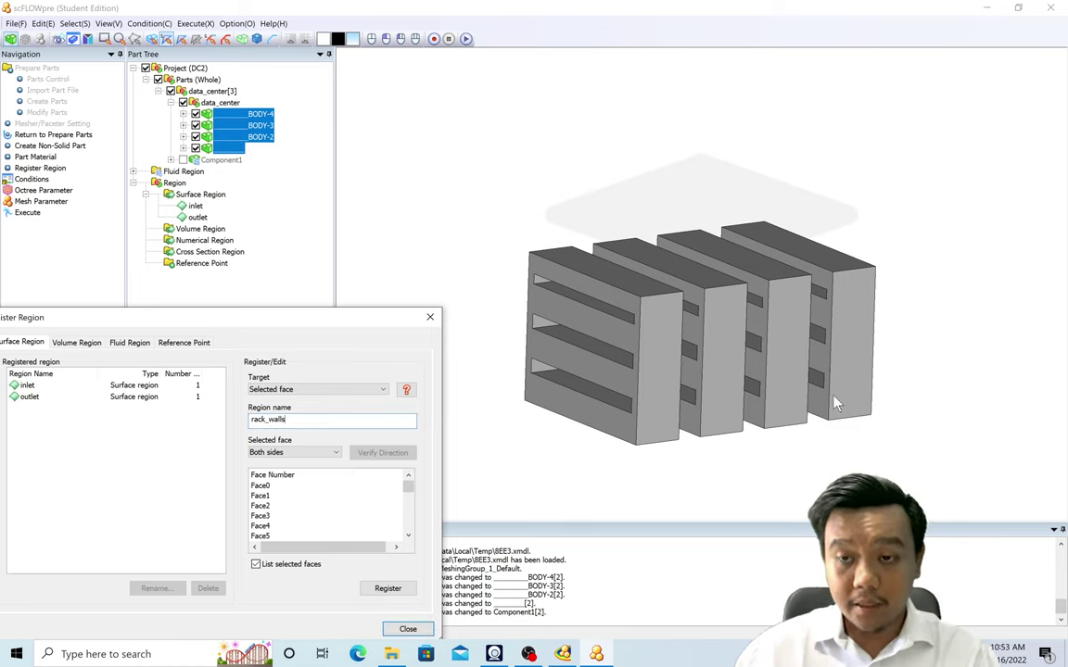
Step: Exclude the bottom faces of the four racks from the selection, register the rack_walls surface region, and finish region registration
middle_drag(834, 403, 614, 392)
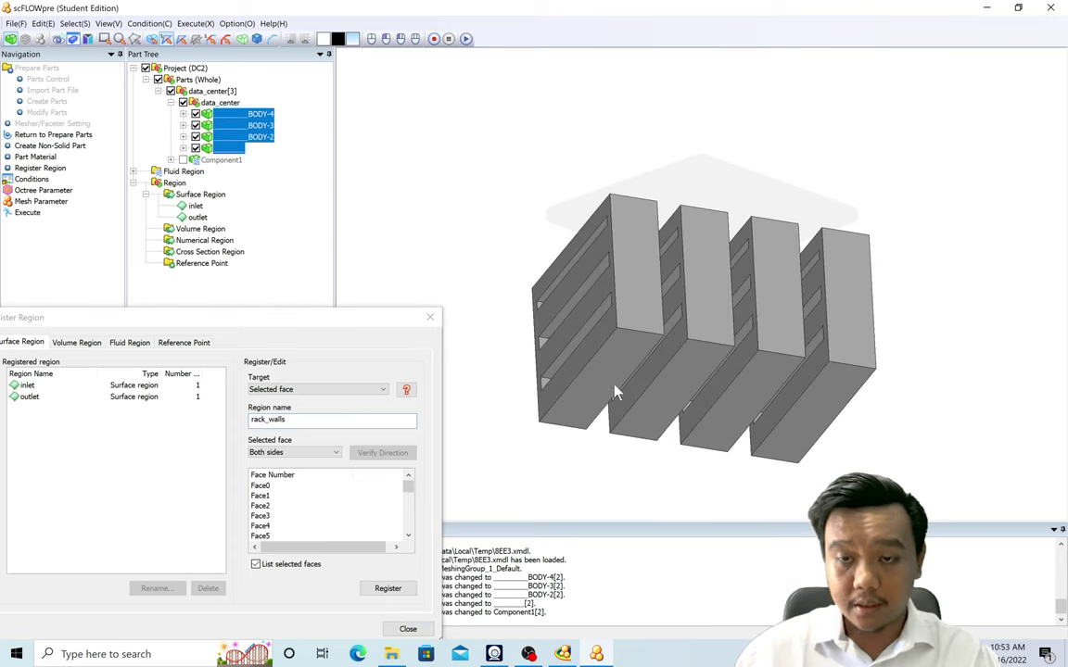
click(612, 374)
click(682, 380)
click(755, 383)
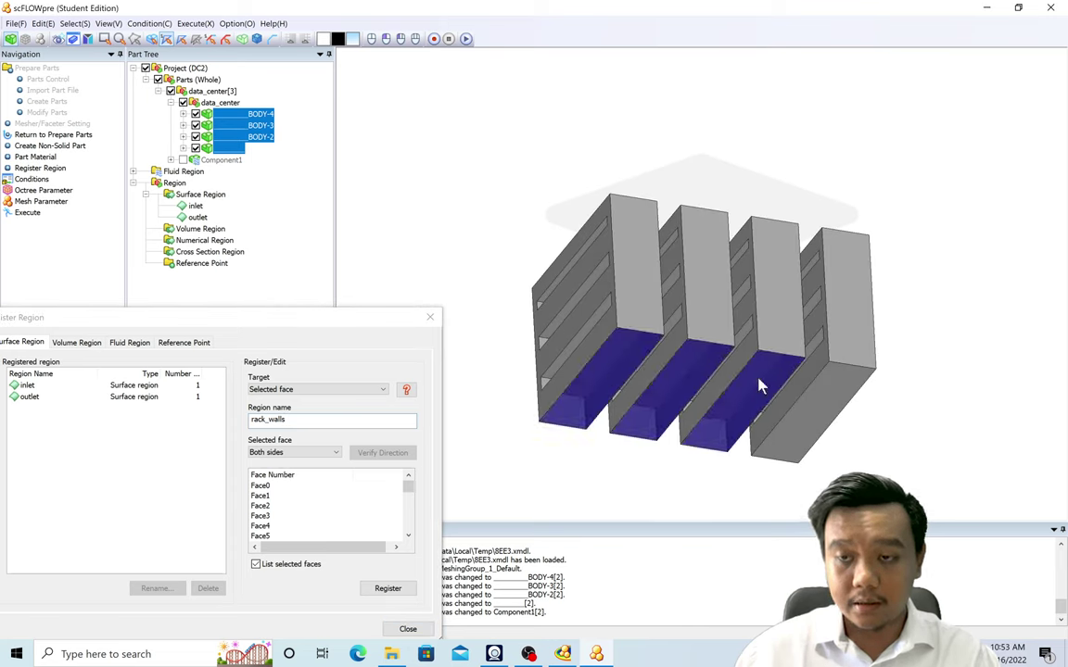
click(822, 392)
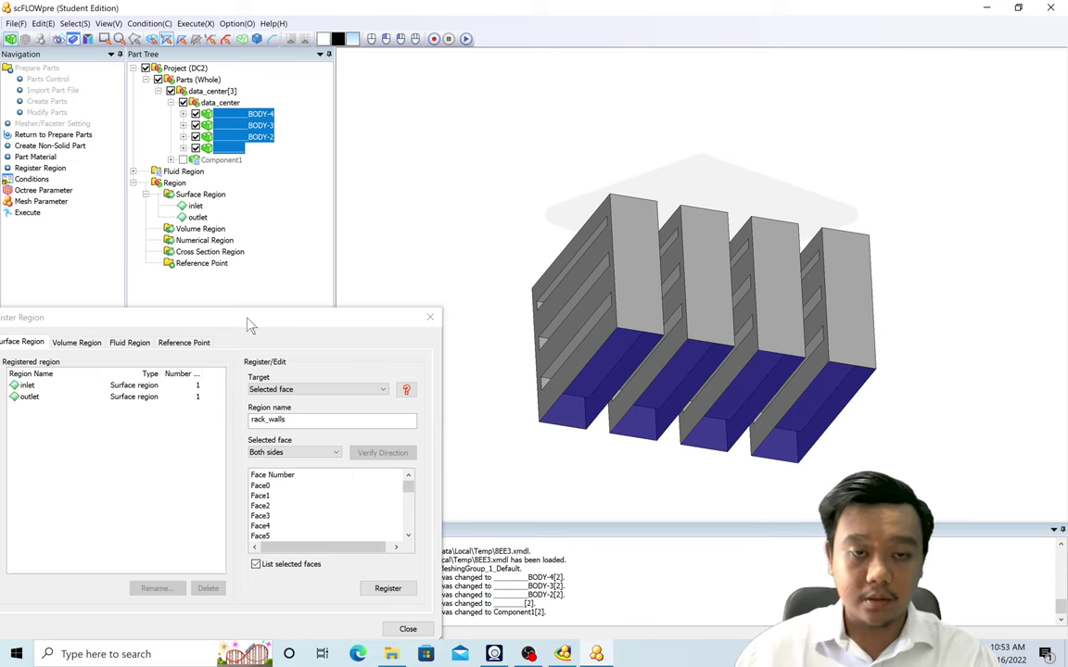
drag(249, 323, 270, 169)
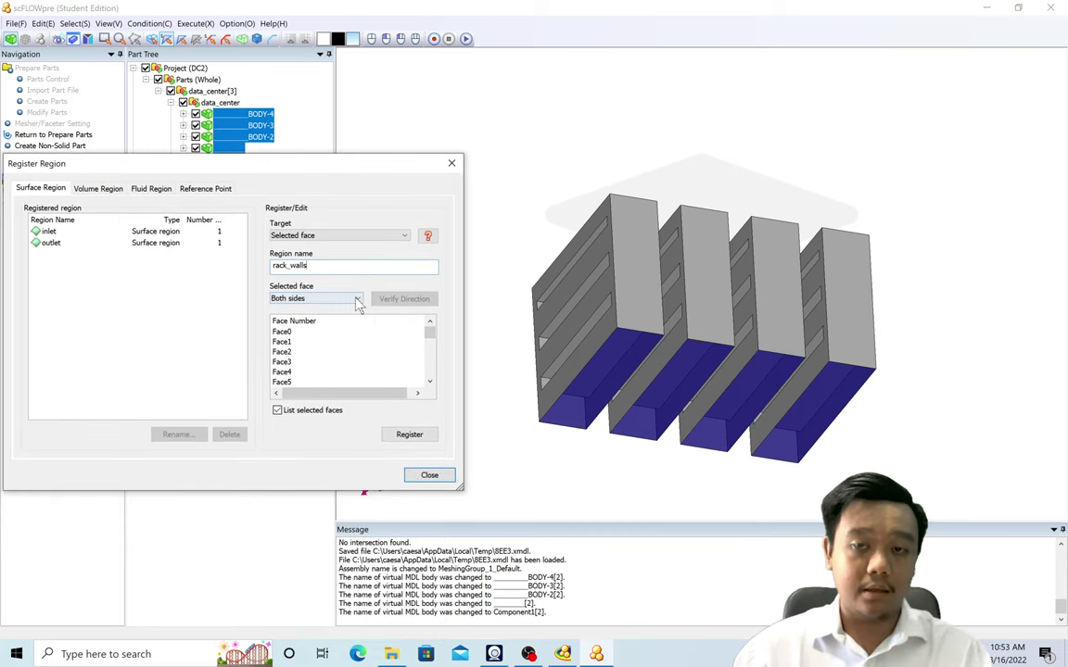
click(395, 436)
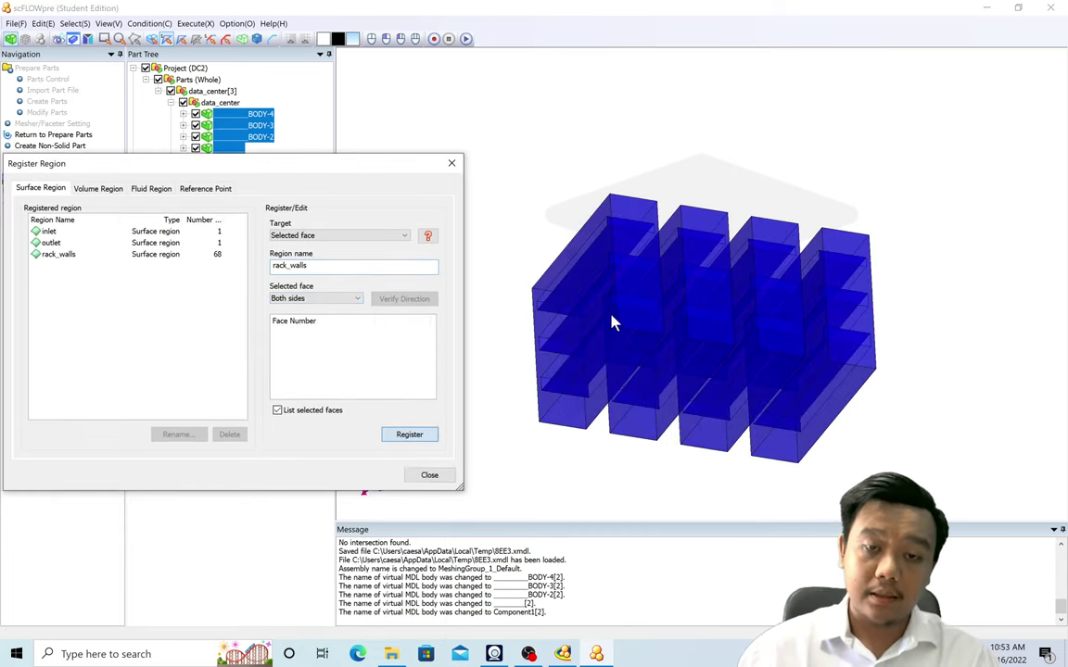
click(429, 477)
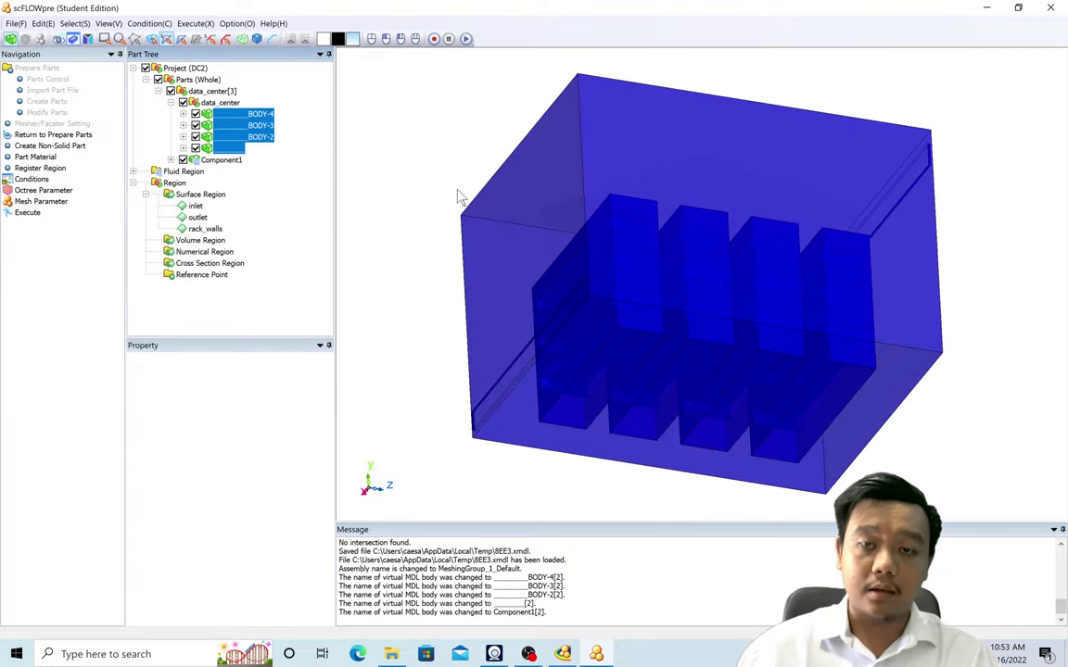
Step: Open the analysis conditions and set the default temperature to 27 C in the basic settings
mouse_move(458, 195)
mouse_down()
mouse_move(443, 291)
mouse_move(489, 317)
mouse_move(363, 278)
mouse_up()
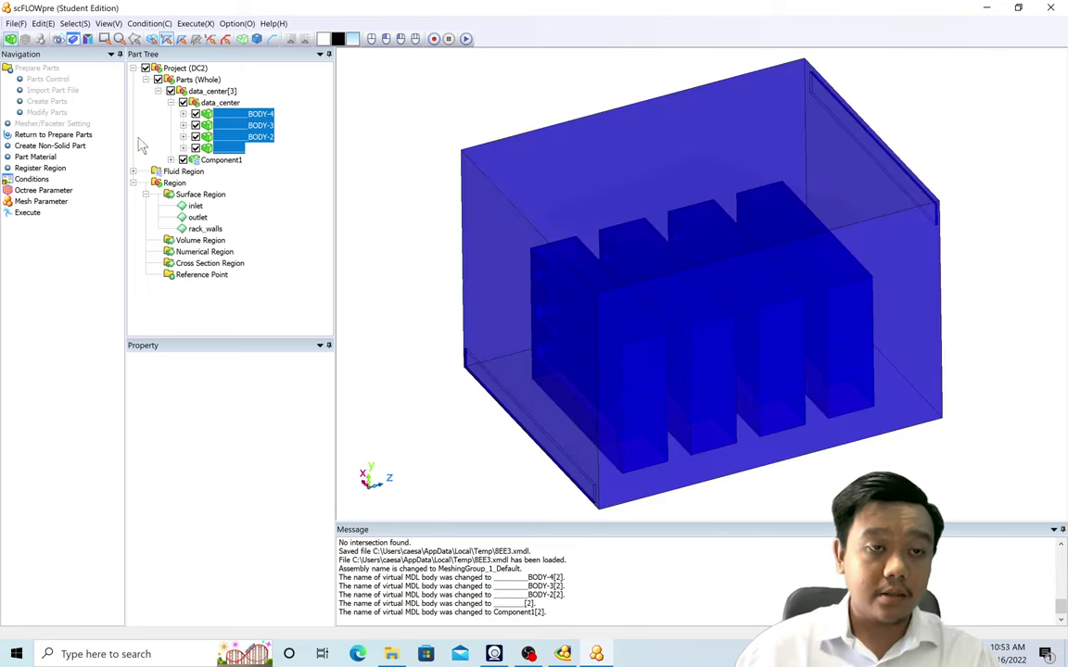
click(30, 179)
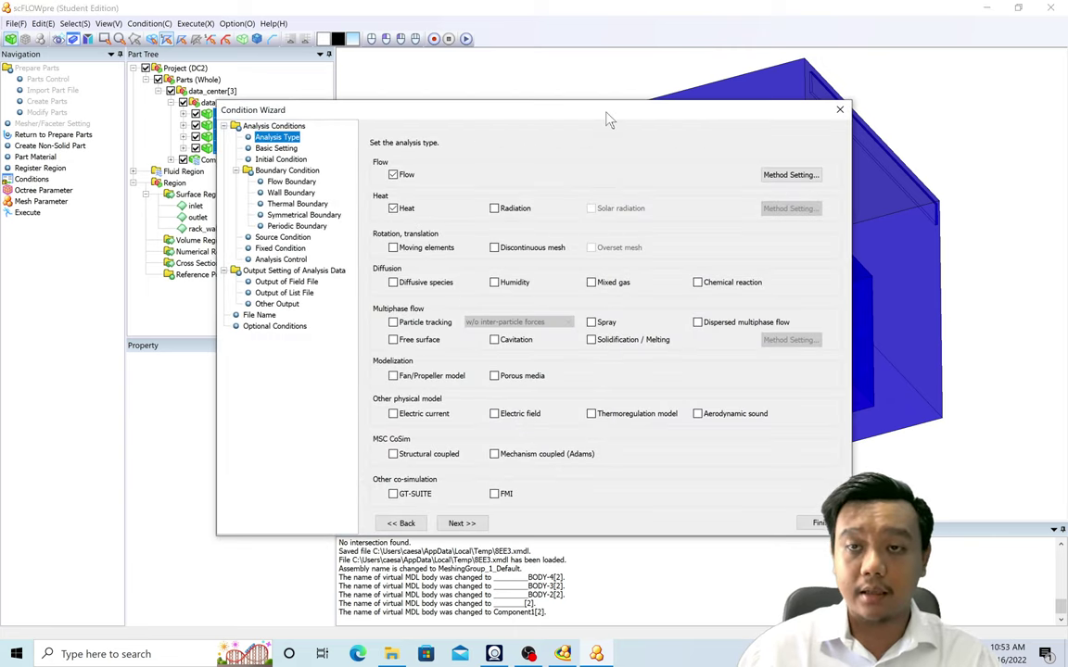
drag(608, 116, 560, 91)
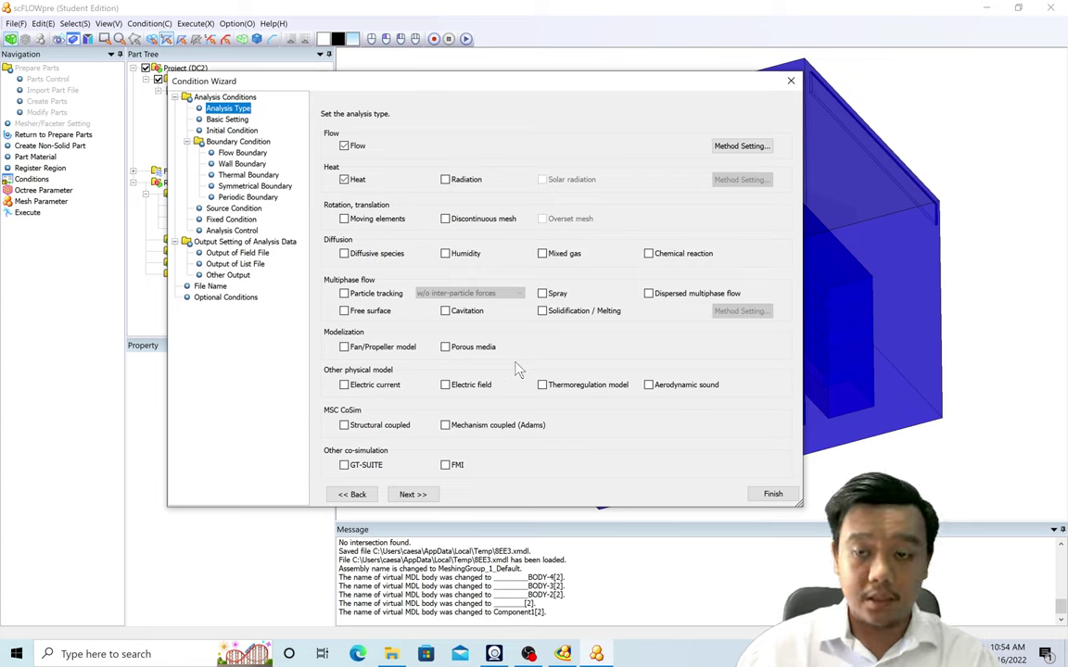
click(244, 121)
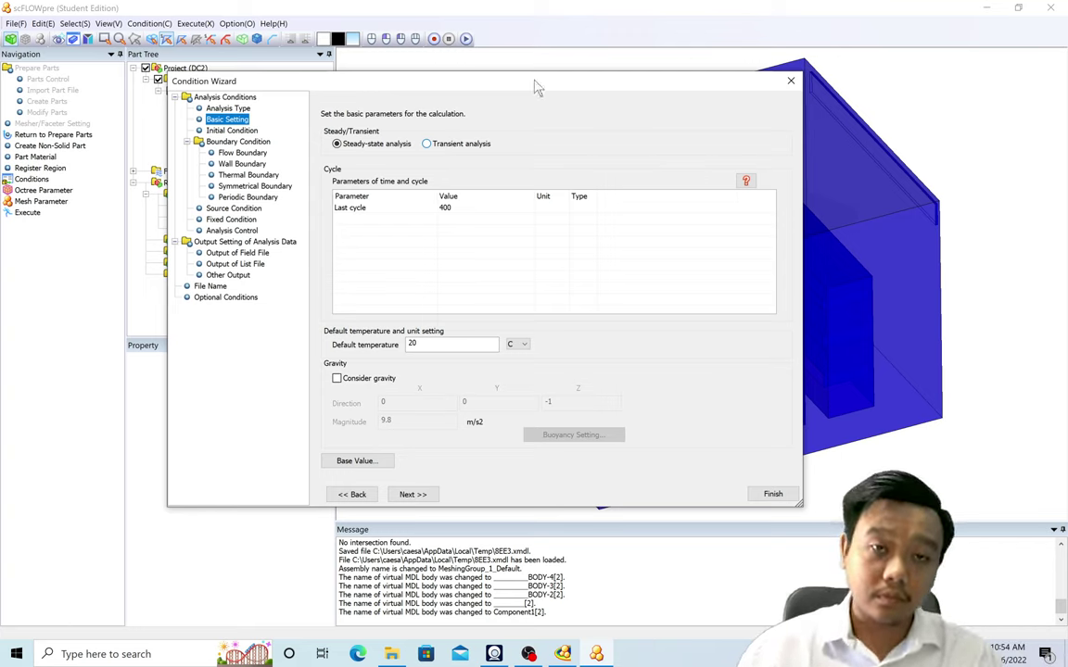
click(228, 109)
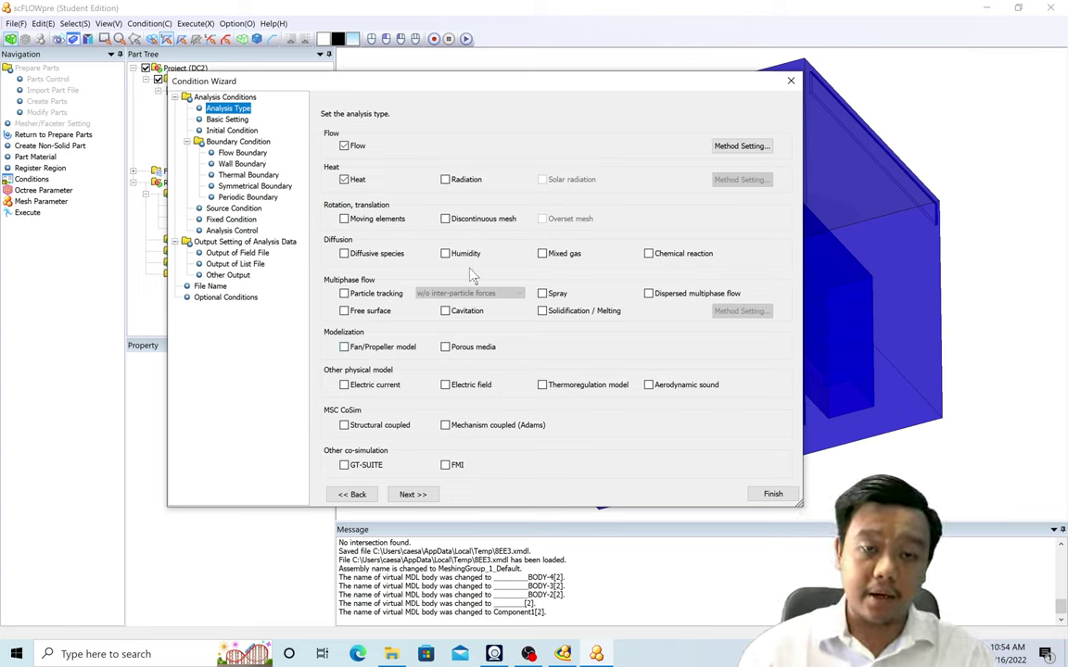
drag(591, 91, 574, 90)
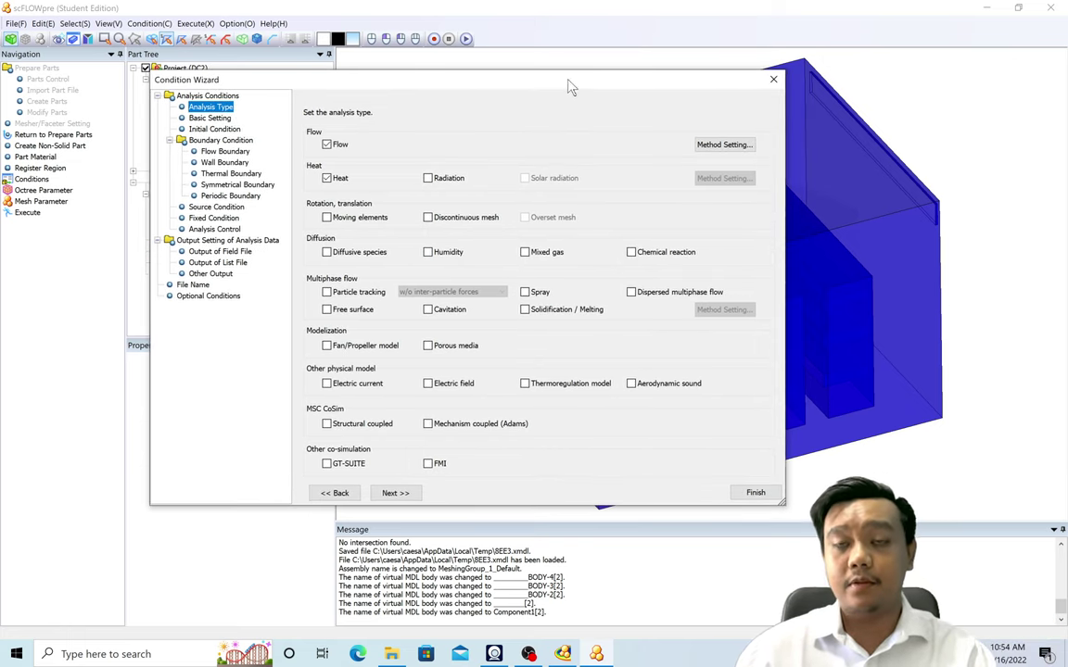
click(195, 119)
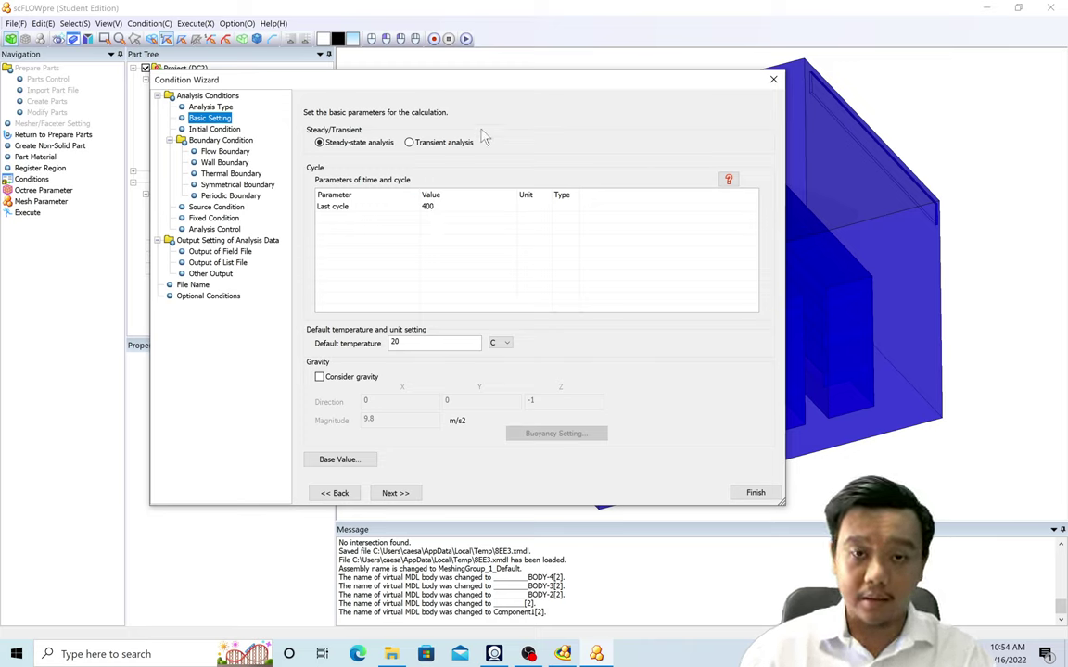
key(Tab)
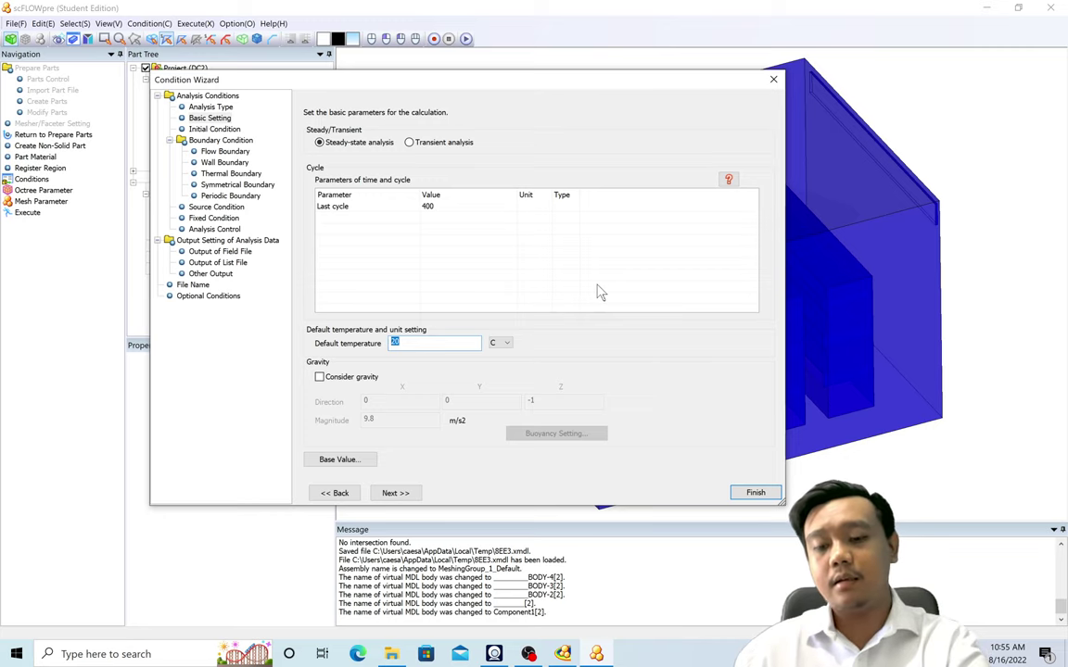
text(2)
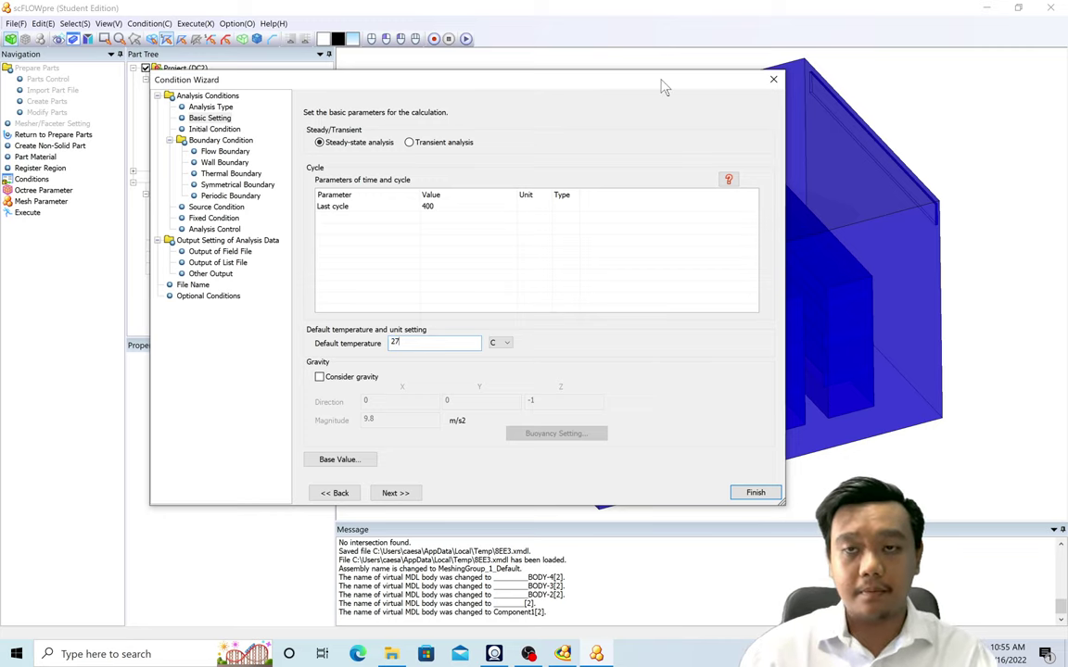
Step: Enable gravity for the calculation and set its direction to X 0, Y -1, Z 0
drag(662, 85, 493, 33)
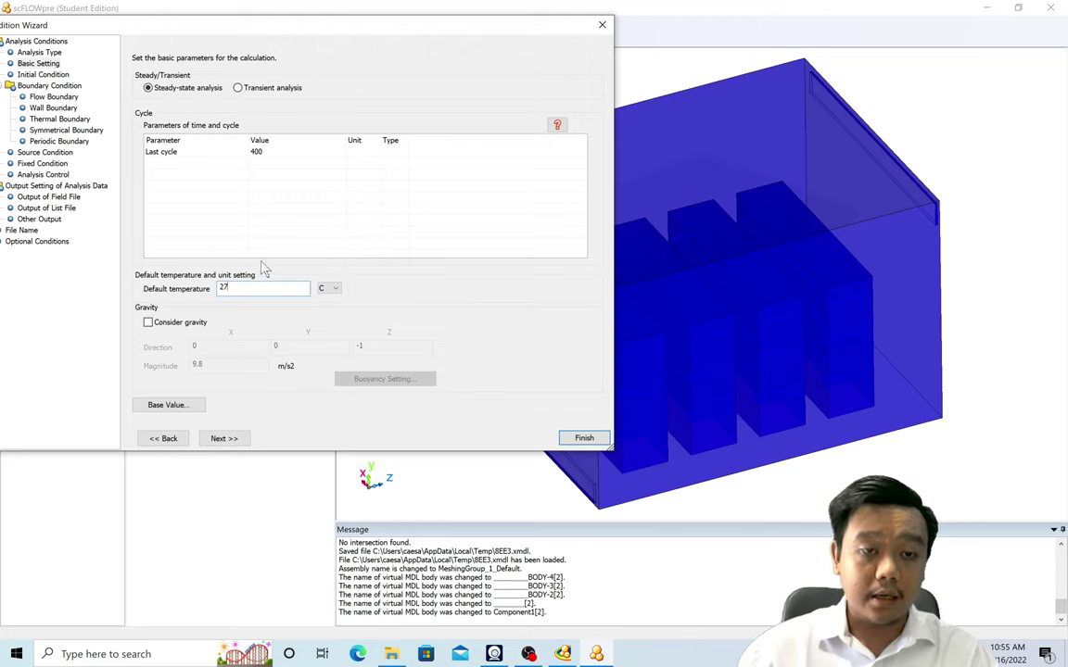
click(195, 325)
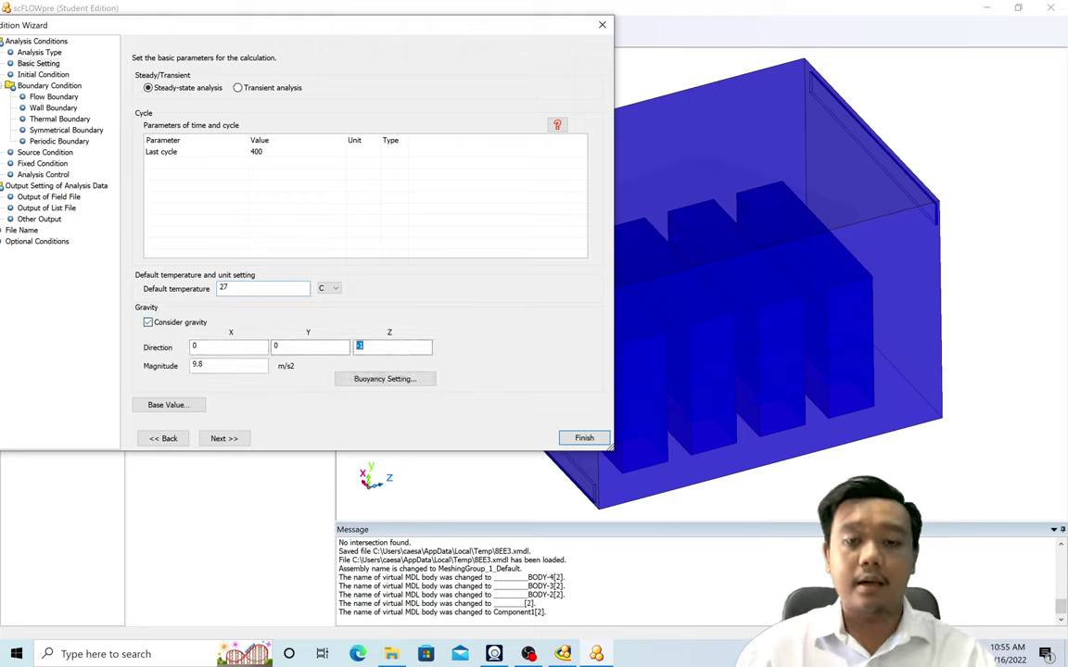
text(-1)
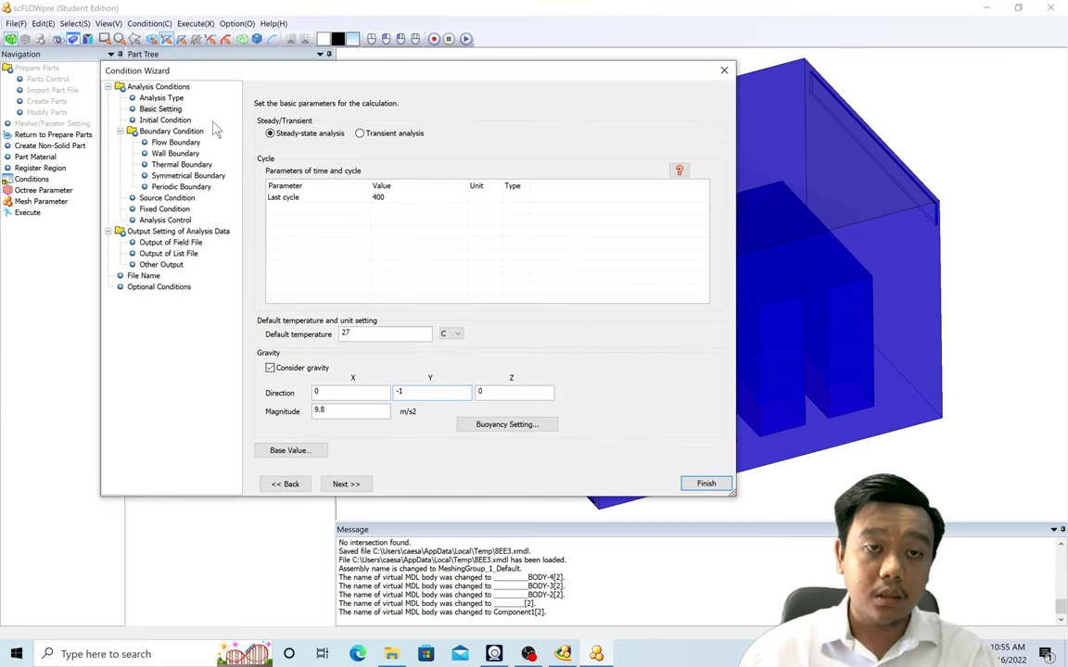
Step: Add an inflow and outflow condition of type Mass flow rate to the inlet region, with a rate of 2 kg/s
click(169, 120)
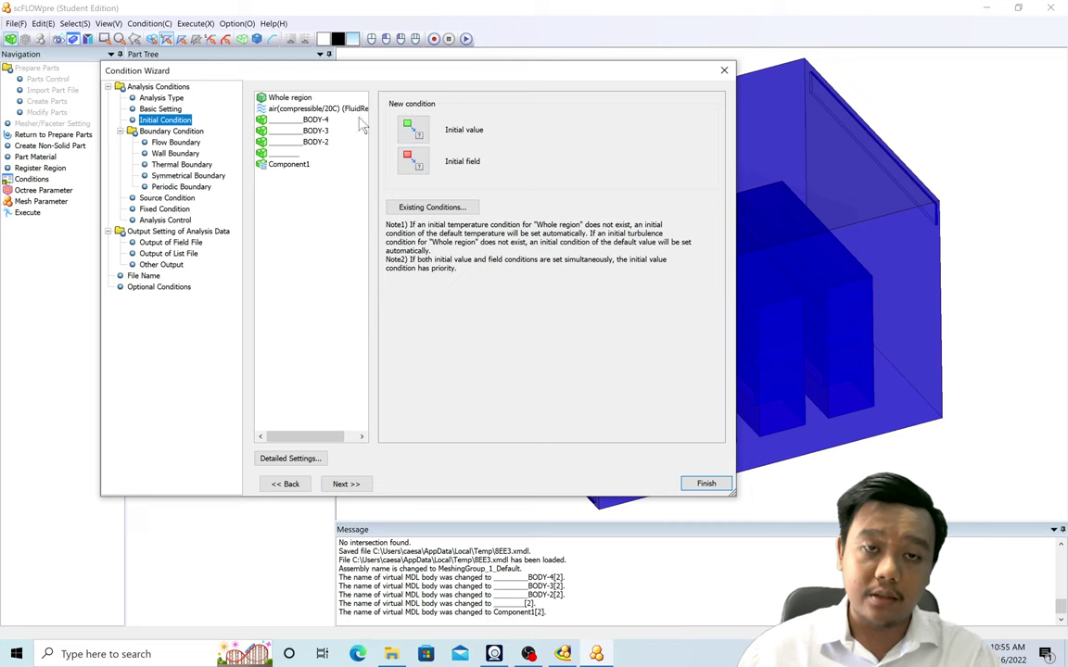
drag(402, 70, 383, 64)
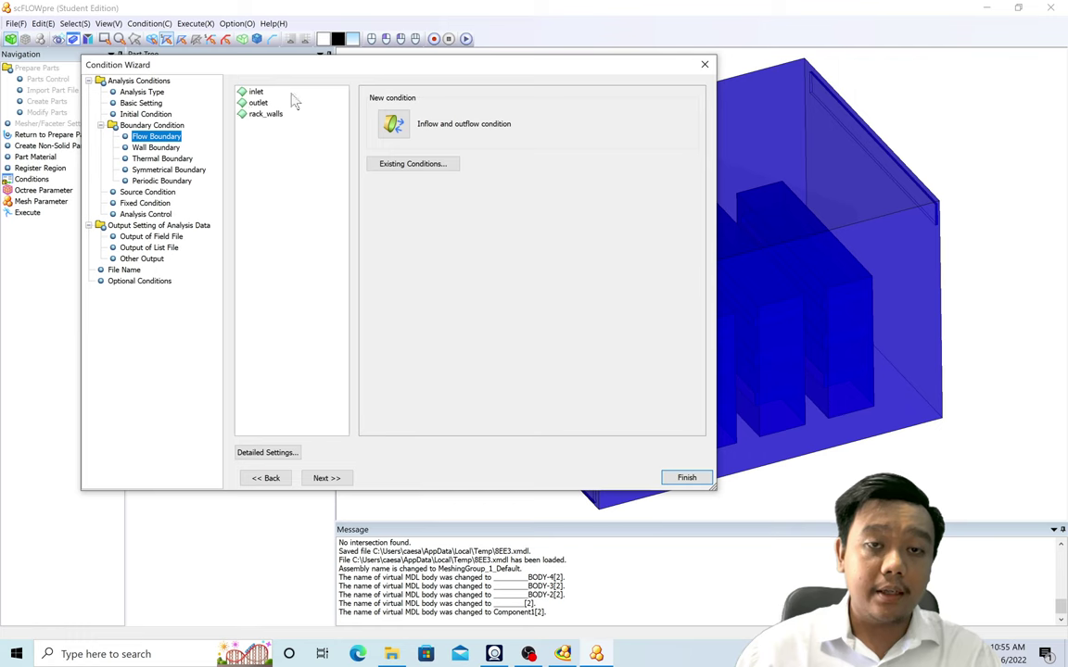
click(256, 92)
click(413, 126)
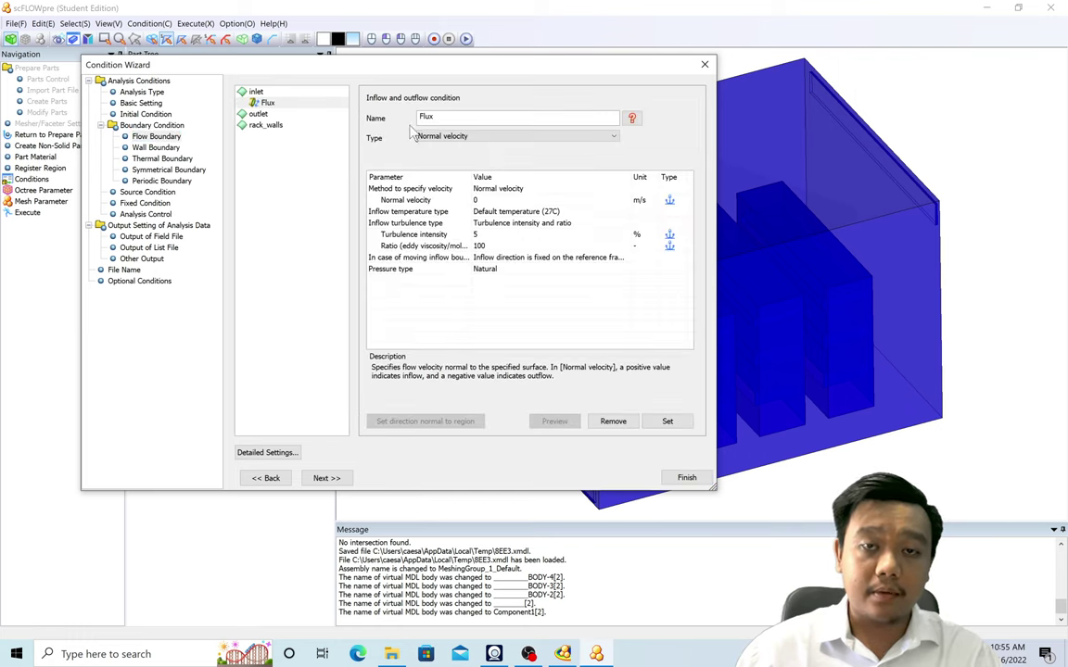
click(514, 138)
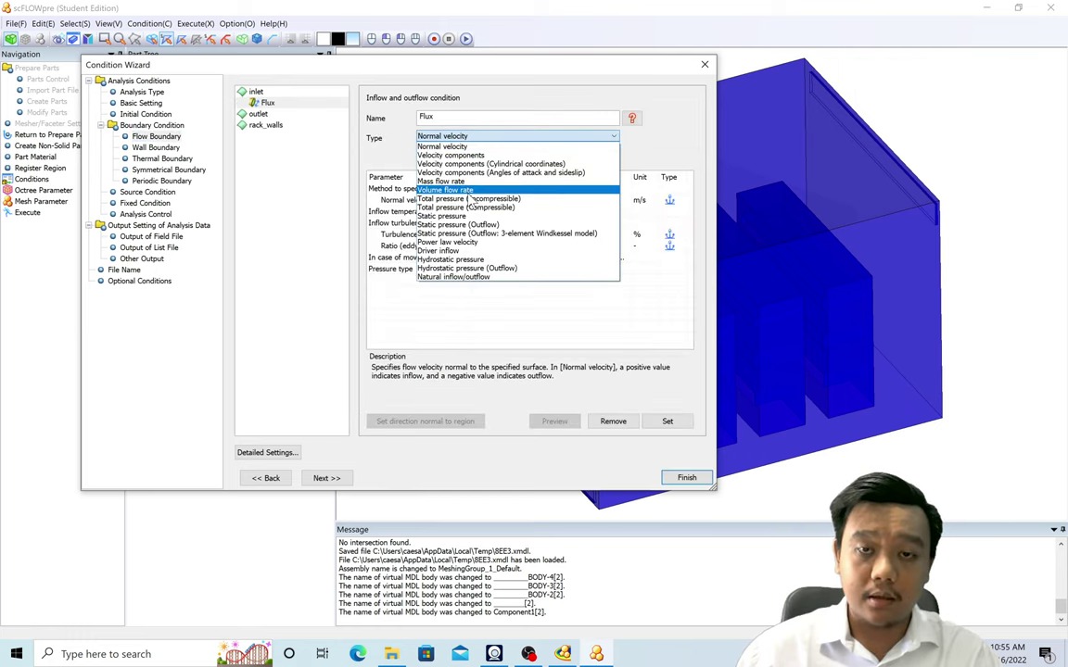
click(443, 180)
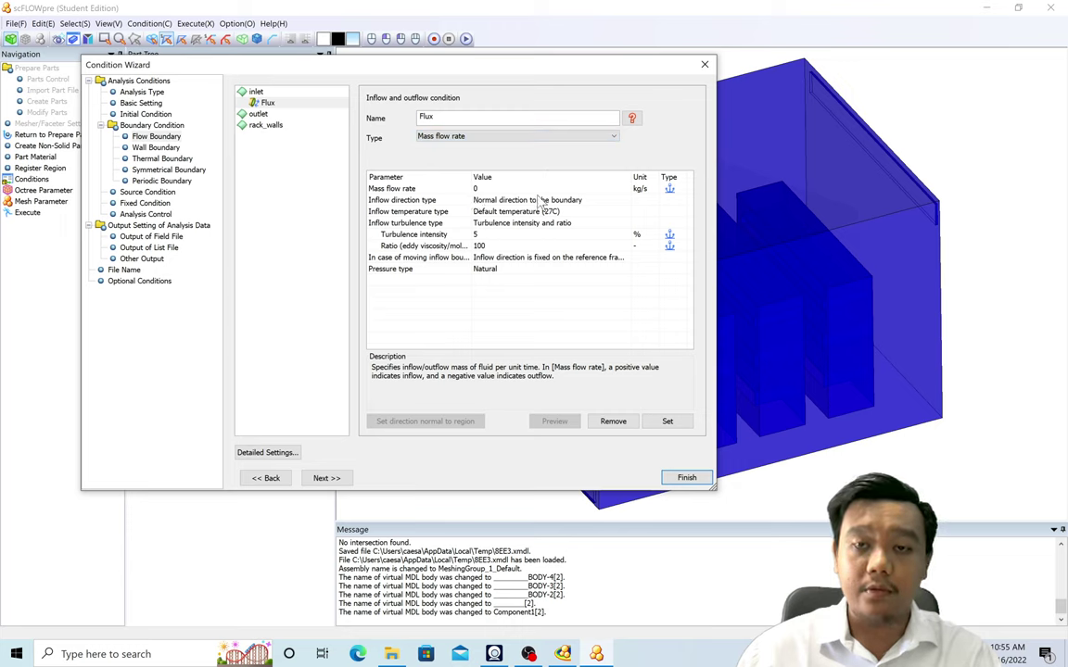
click(496, 200)
click(501, 200)
click(526, 189)
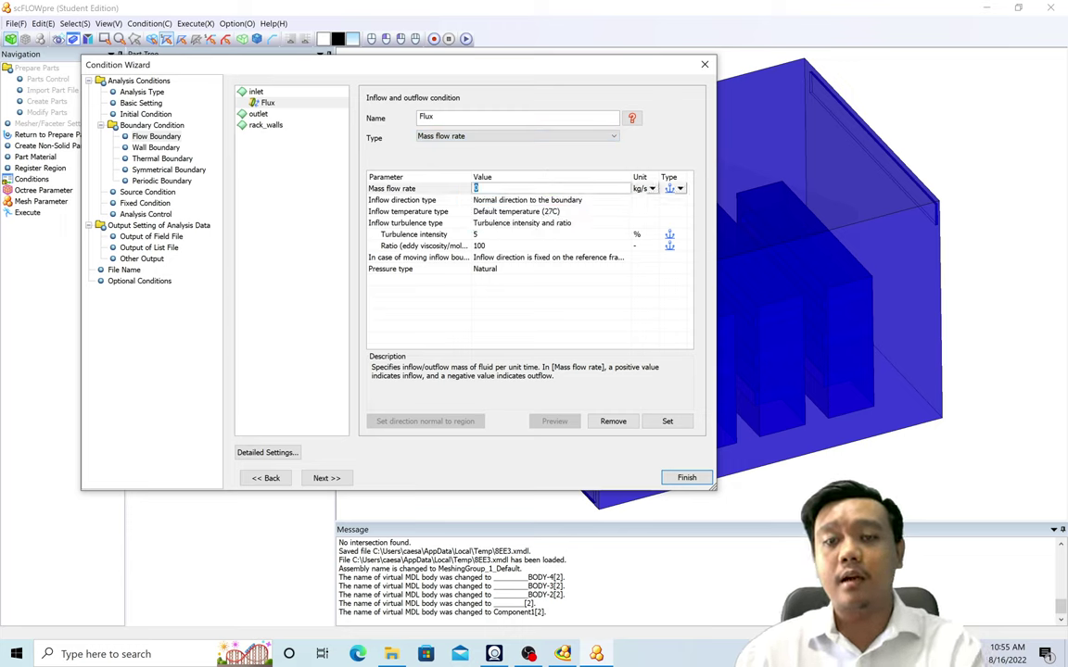
text(2)
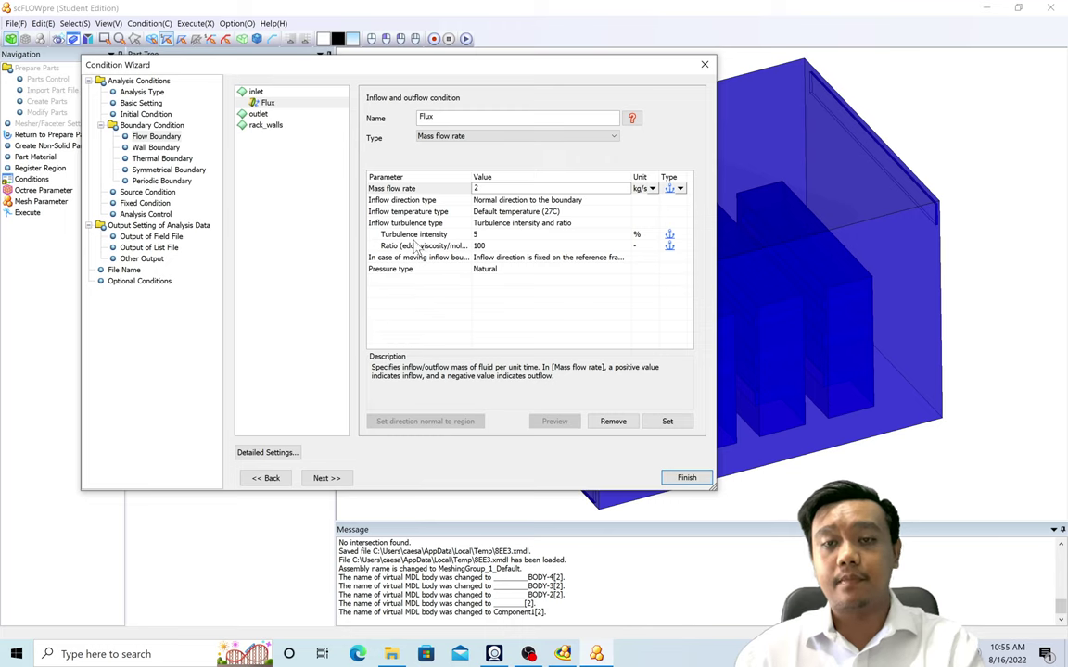
click(432, 278)
Step: Specify an inflow temperature of 20 C for the inlet's mass flow condition and apply the condition
click(509, 213)
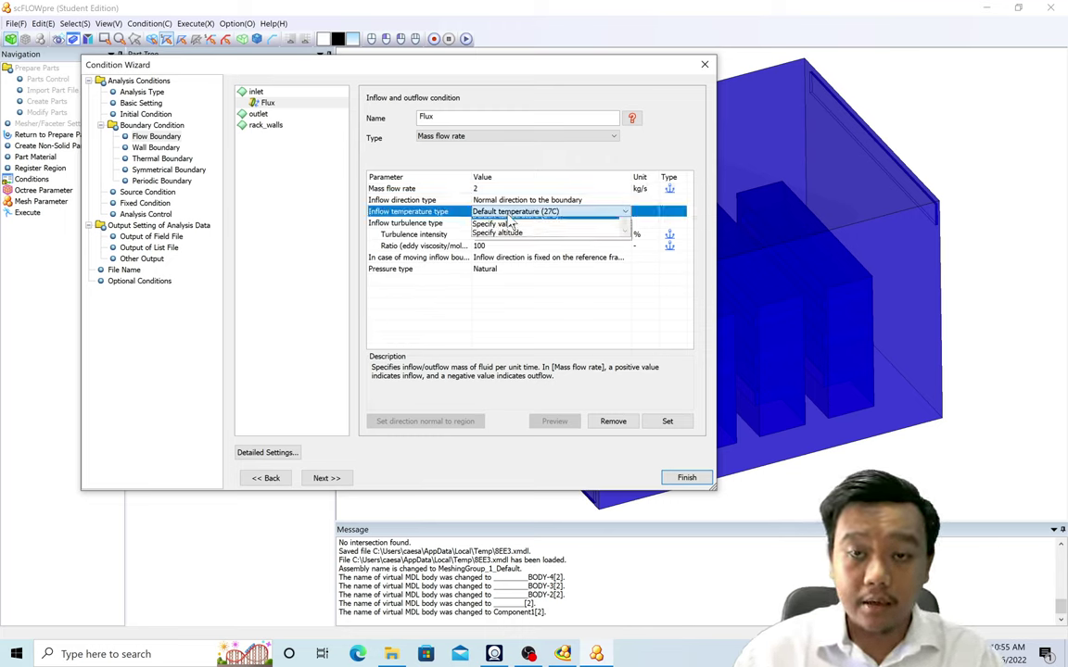
click(519, 230)
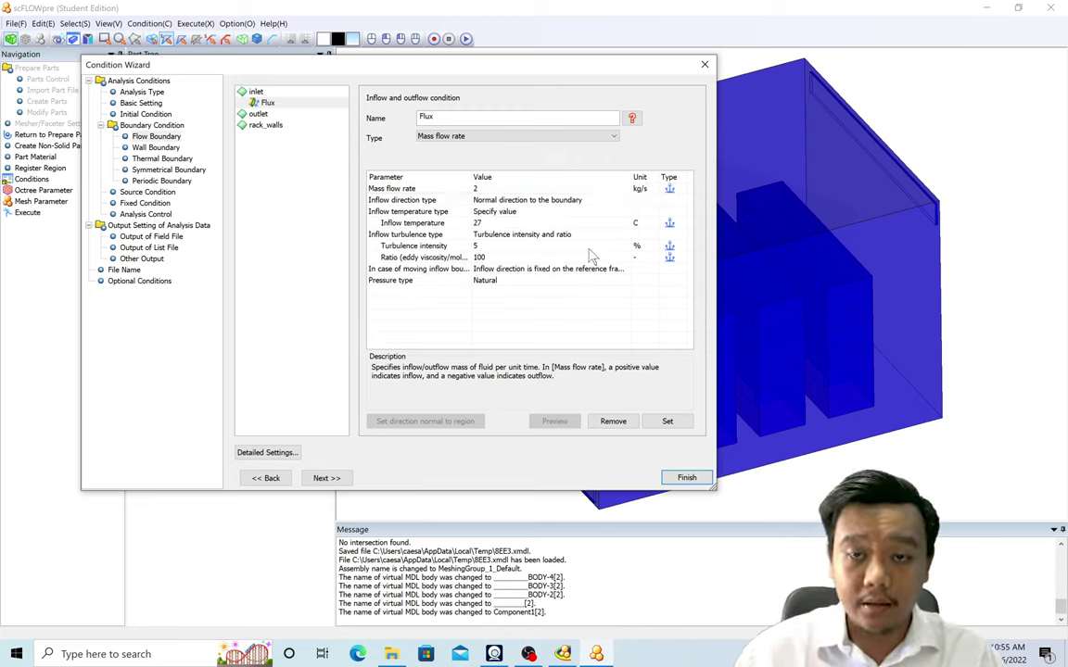
click(533, 224)
text(20)
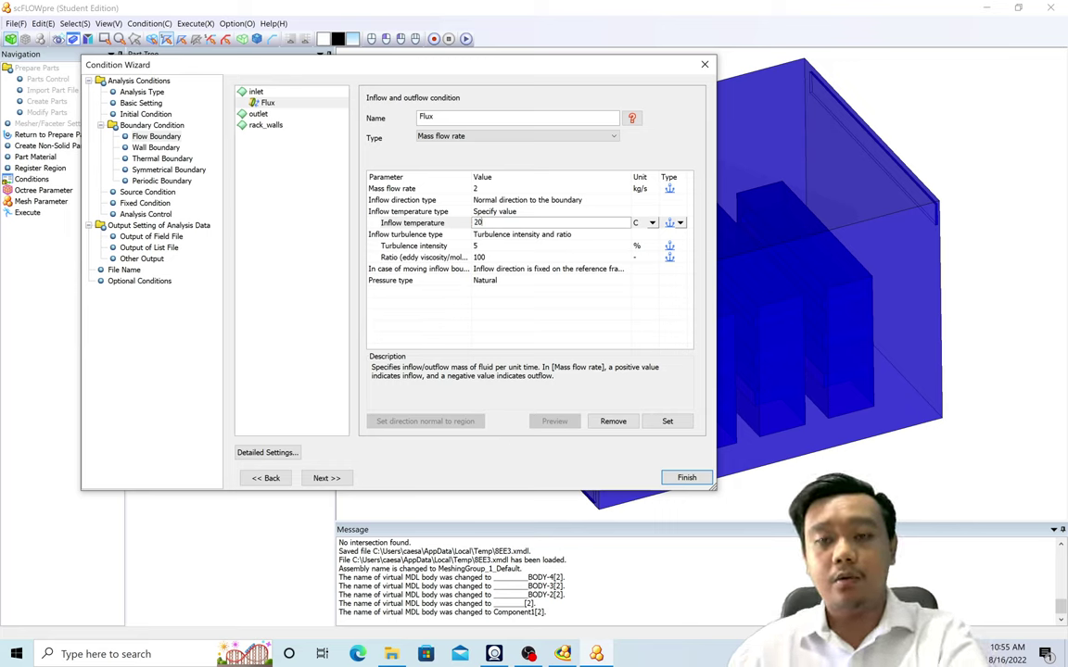
click(535, 327)
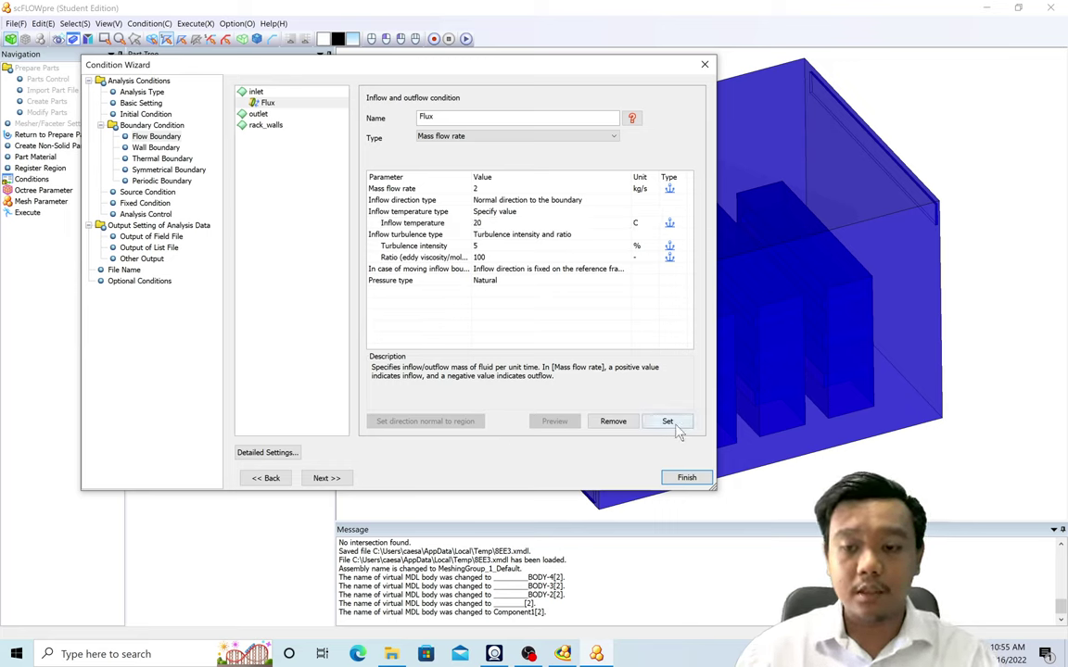
click(676, 429)
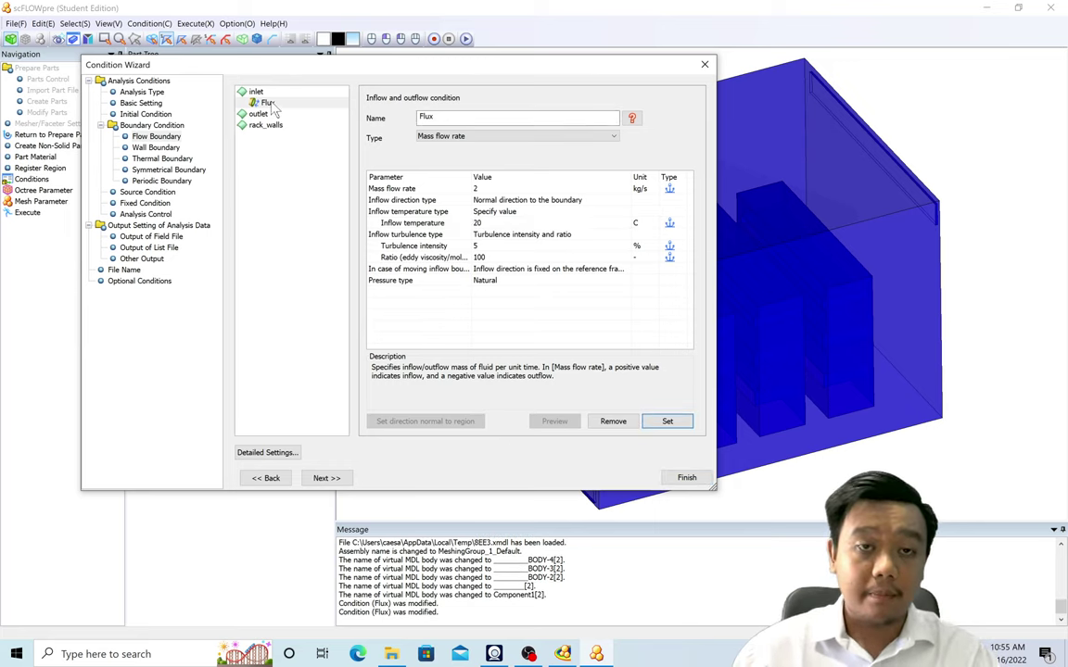
Step: Add an inflow and outflow condition of type Static pressure (Outflow) to the outlet region and apply it with 0 Pa
click(257, 113)
click(395, 135)
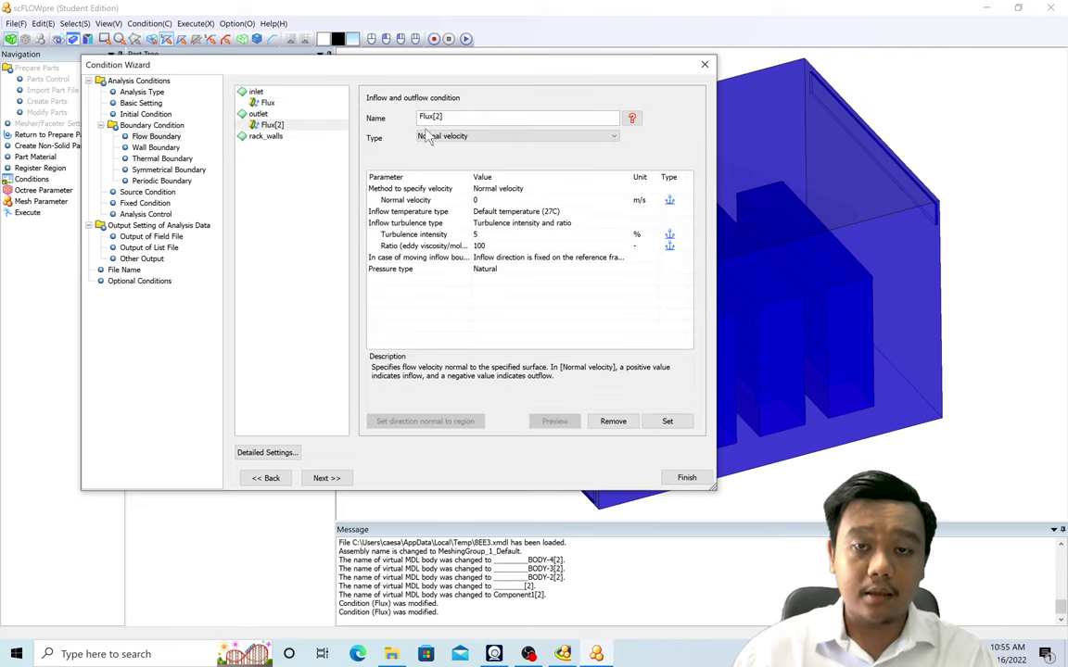
click(436, 136)
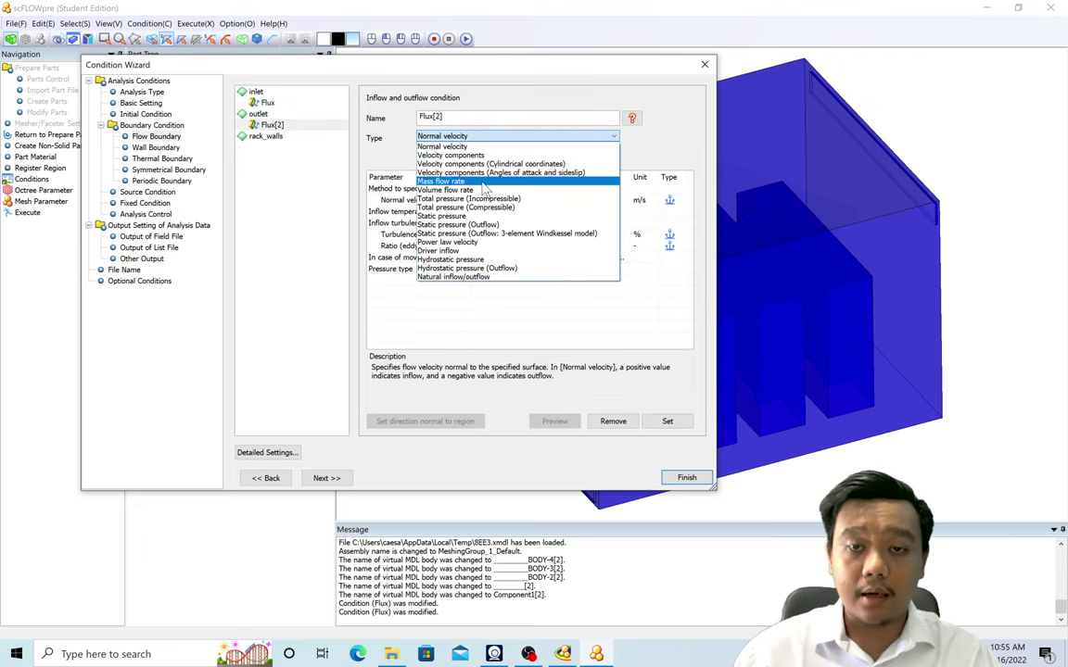
click(501, 227)
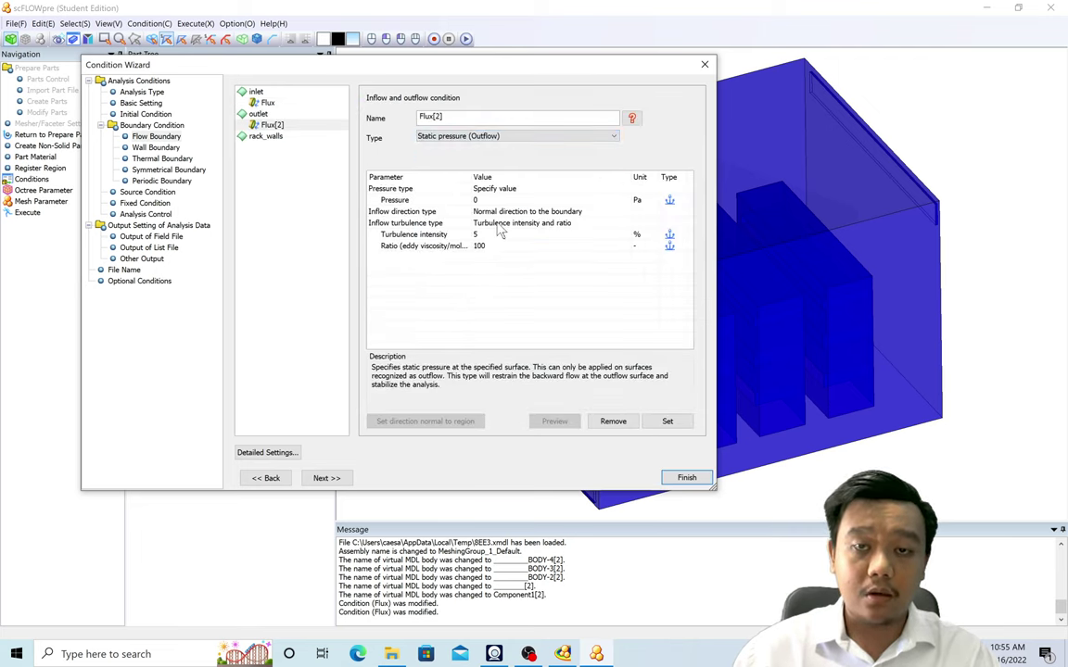
click(667, 421)
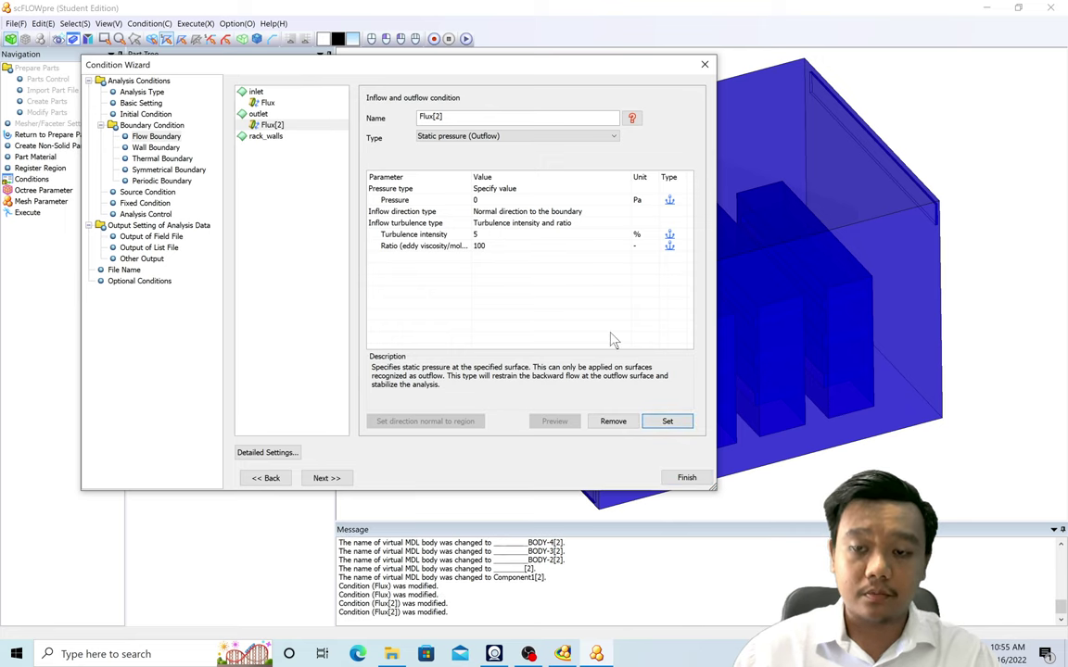
Step: Add a static, No-slip wall shear stress condition to the rack_walls region, apply it, and view the default fluid boundary stress condition
click(154, 147)
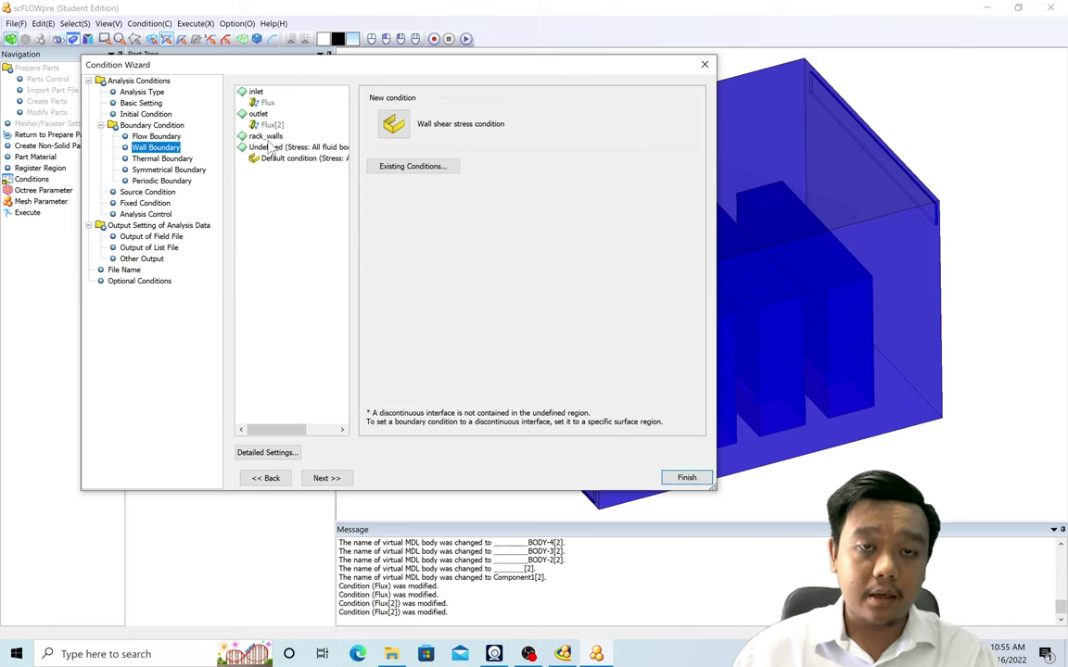
click(265, 136)
click(506, 135)
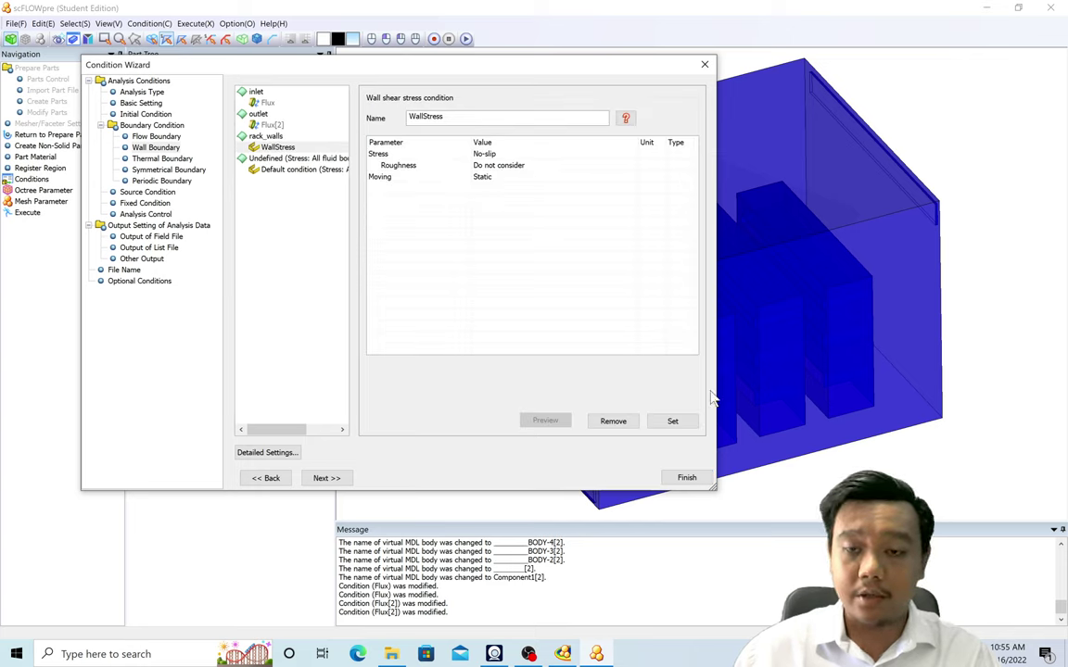
click(673, 421)
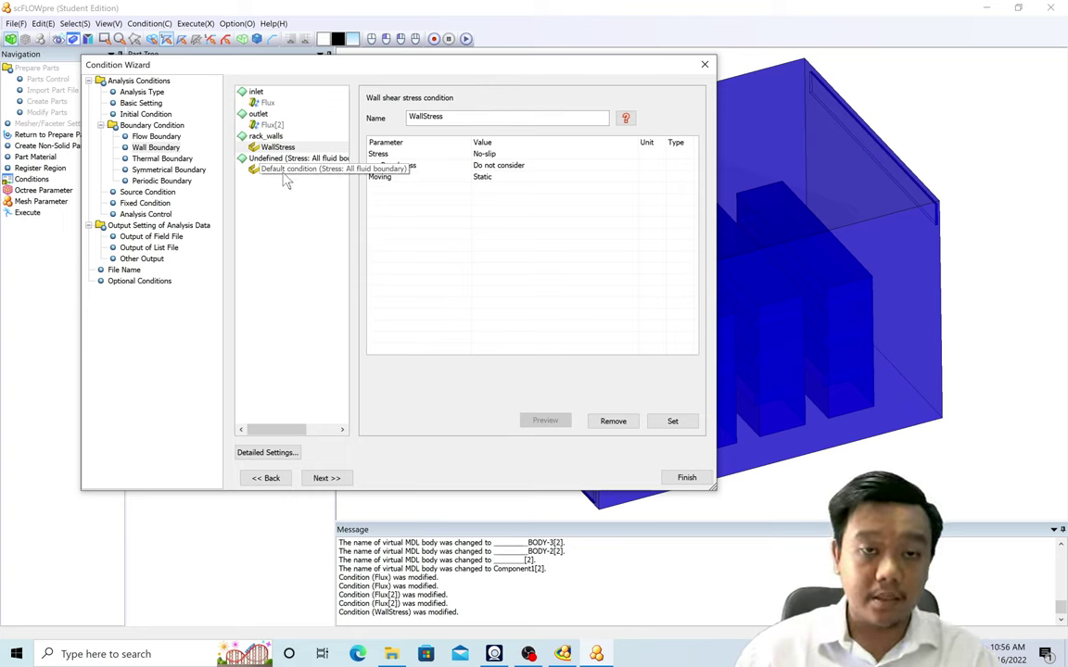
click(337, 170)
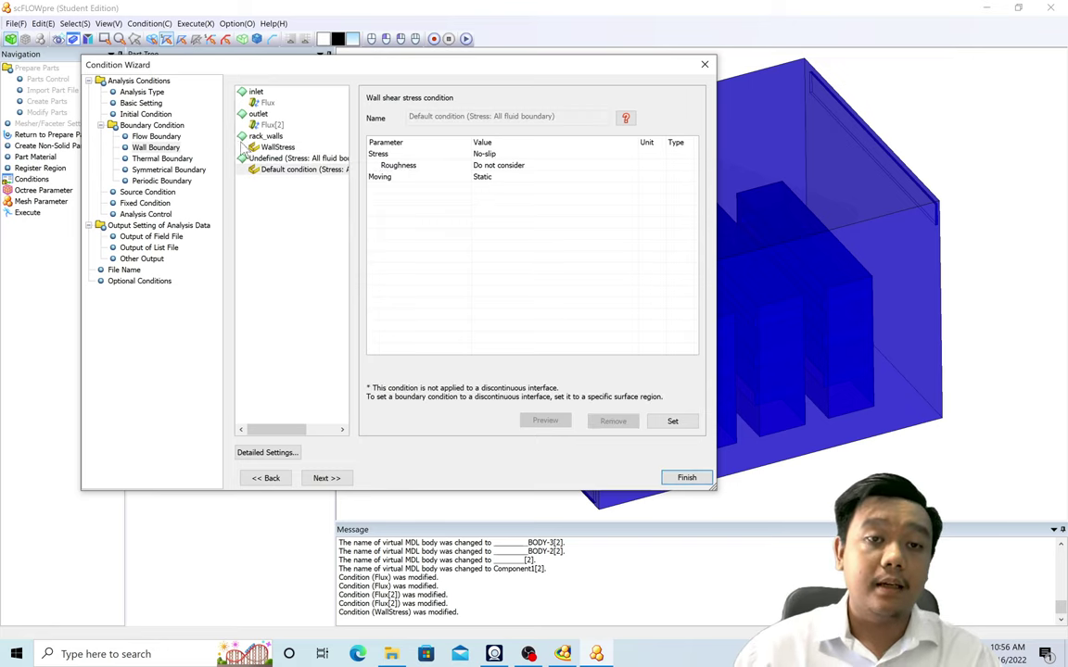
Step: Add a wall heat transfer condition to the rack_walls region, with External temperature as the outside region type and the default temperature (27C)
click(163, 159)
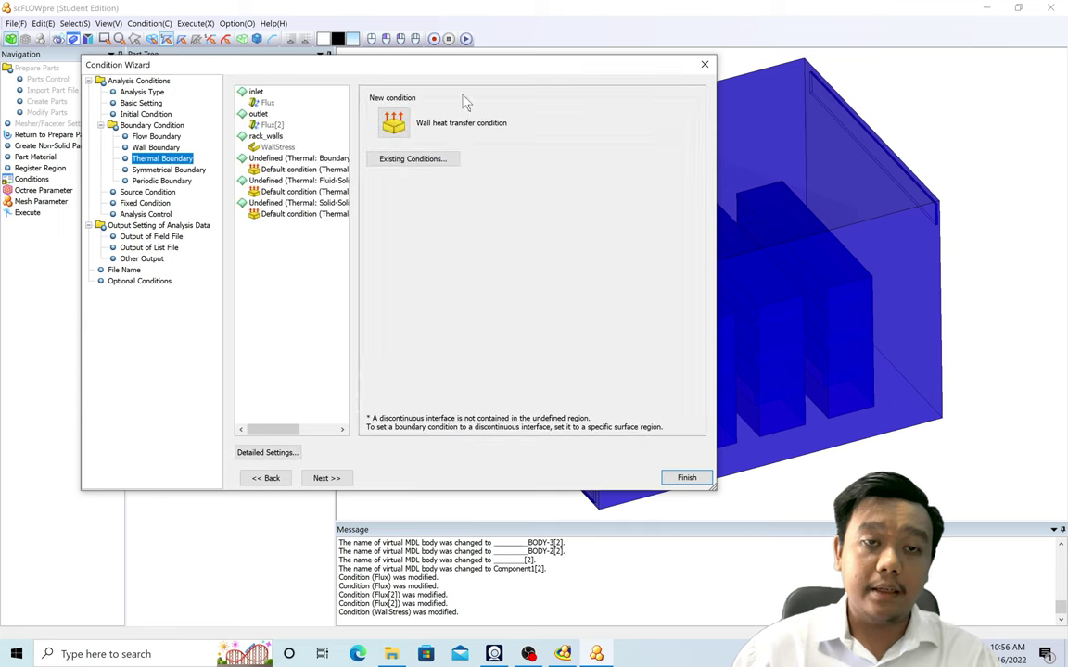
click(266, 138)
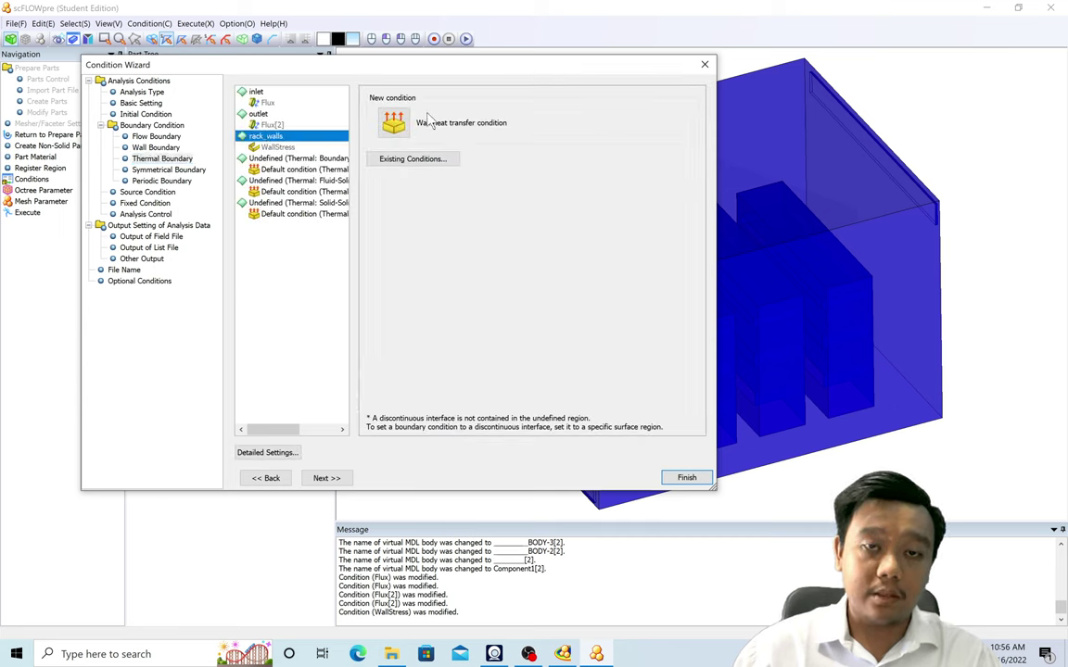
double_click(396, 126)
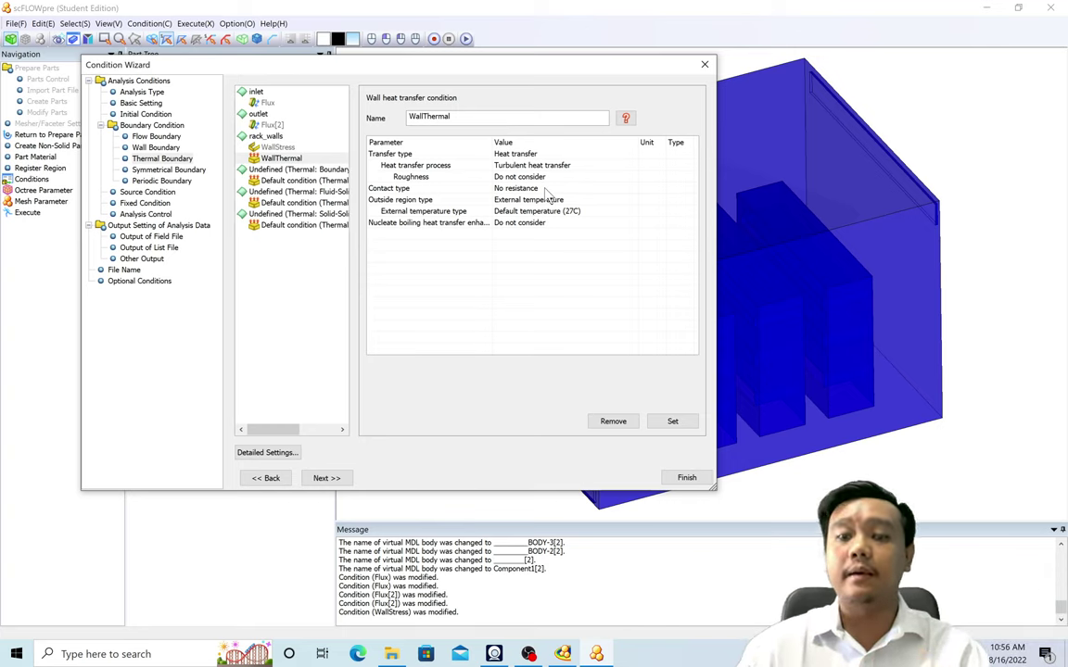
click(572, 212)
click(571, 212)
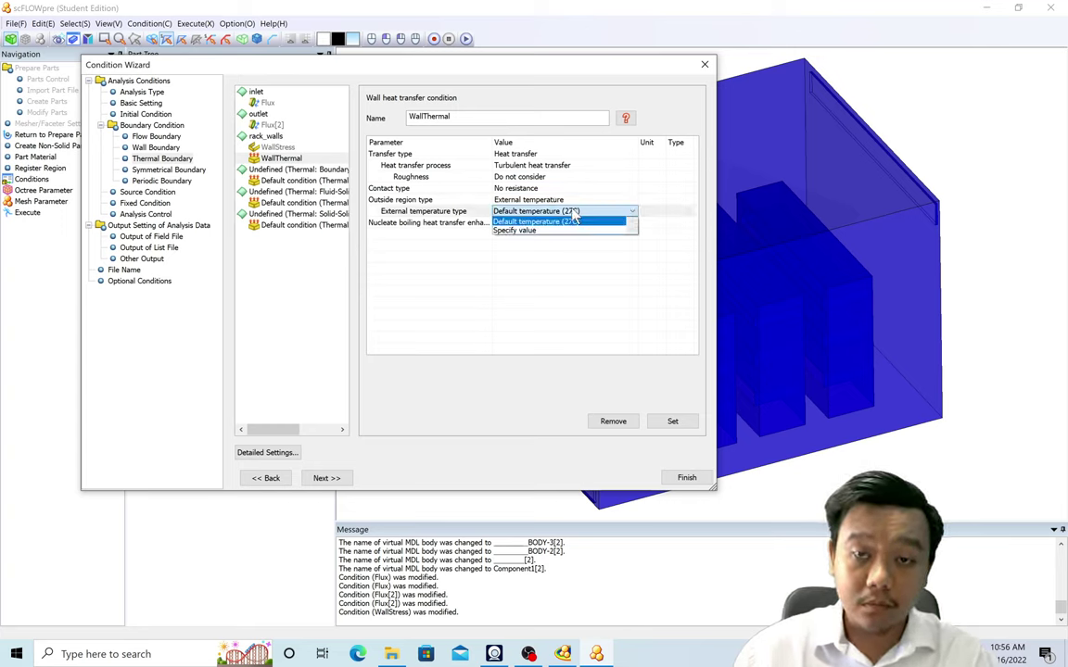
click(572, 214)
click(572, 201)
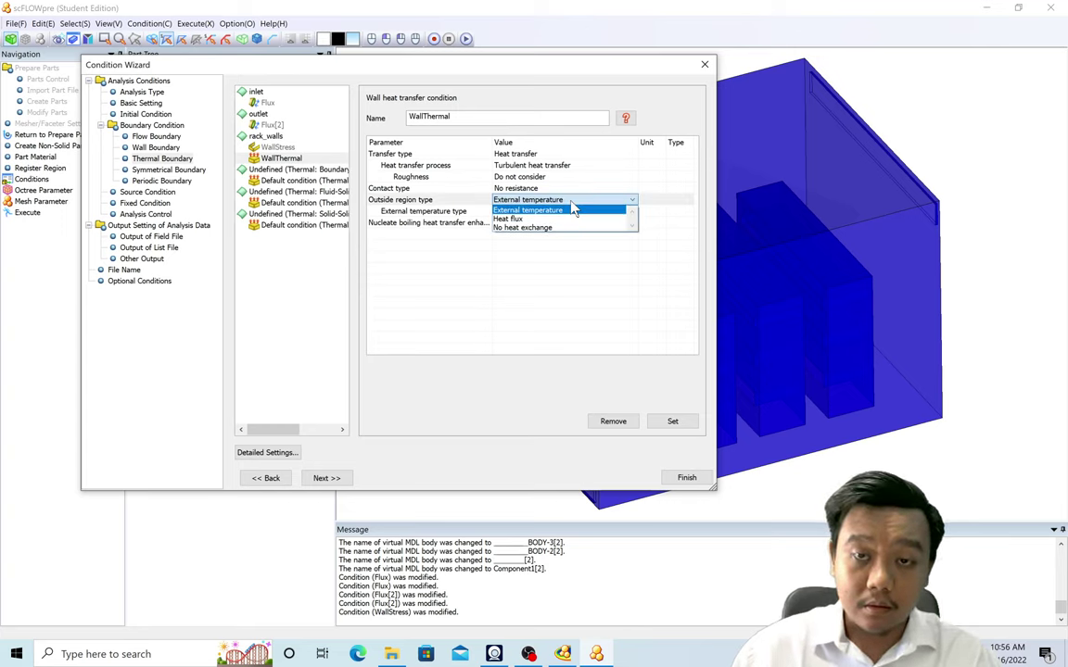
click(574, 211)
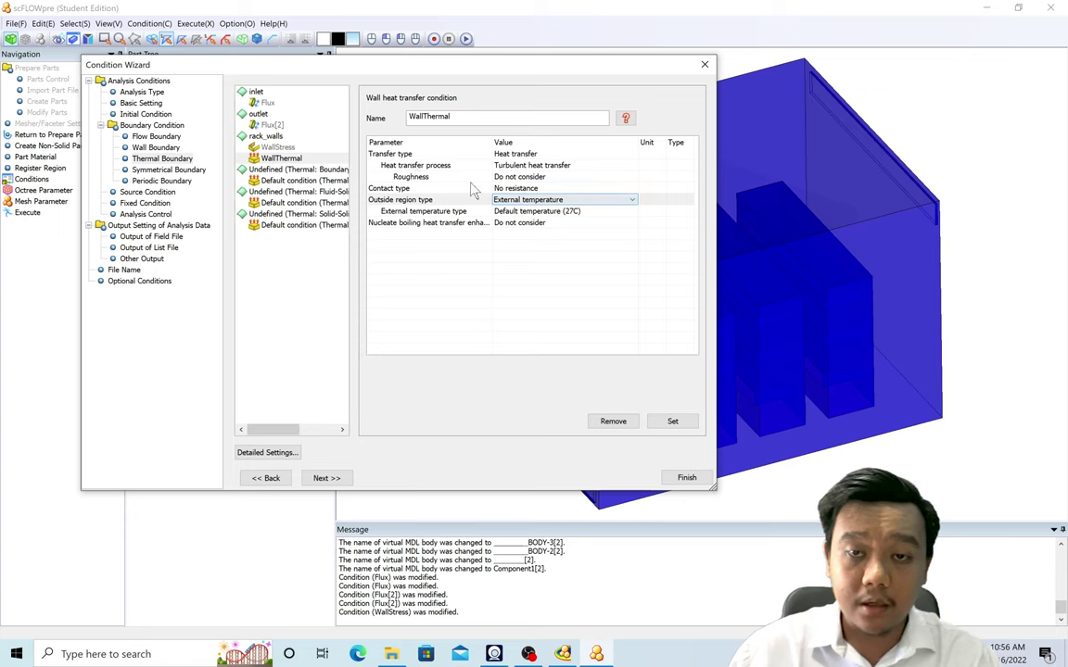
Step: Keep the contact type at No resistance and nucleate boiling enhancement at Do not consider, then apply the rack_walls heat transfer condition
click(519, 188)
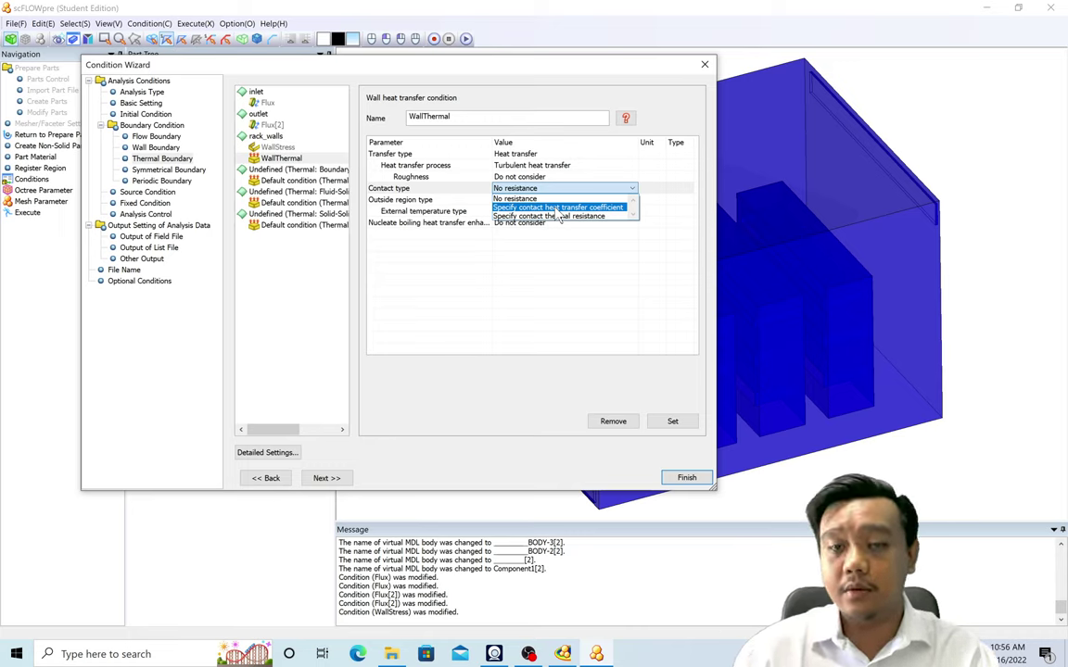
click(546, 199)
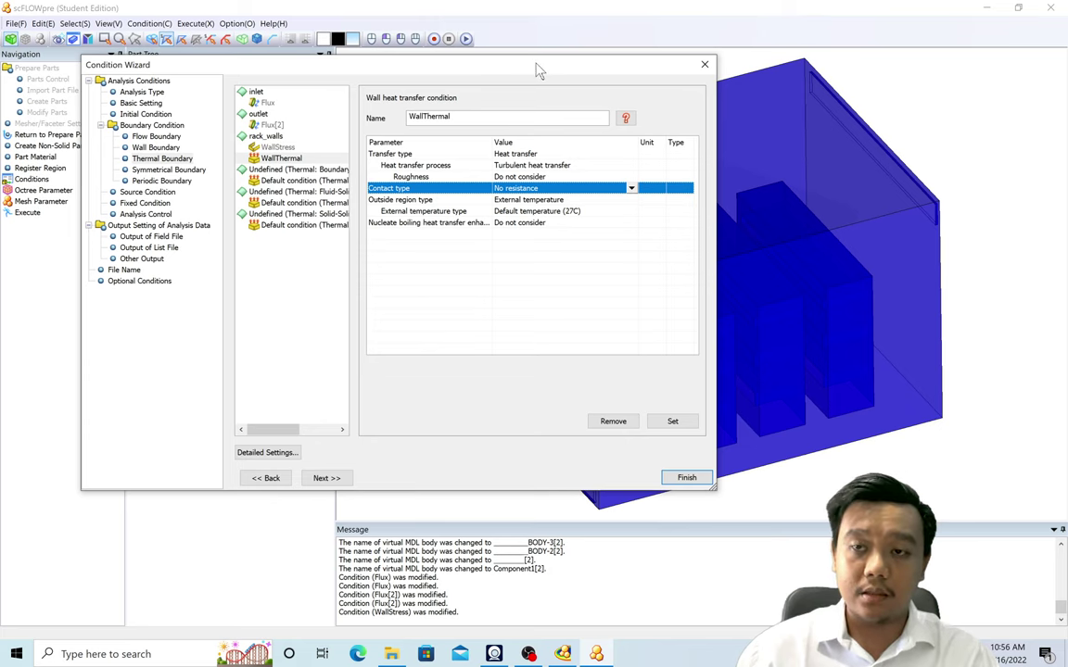
drag(537, 71, 581, 72)
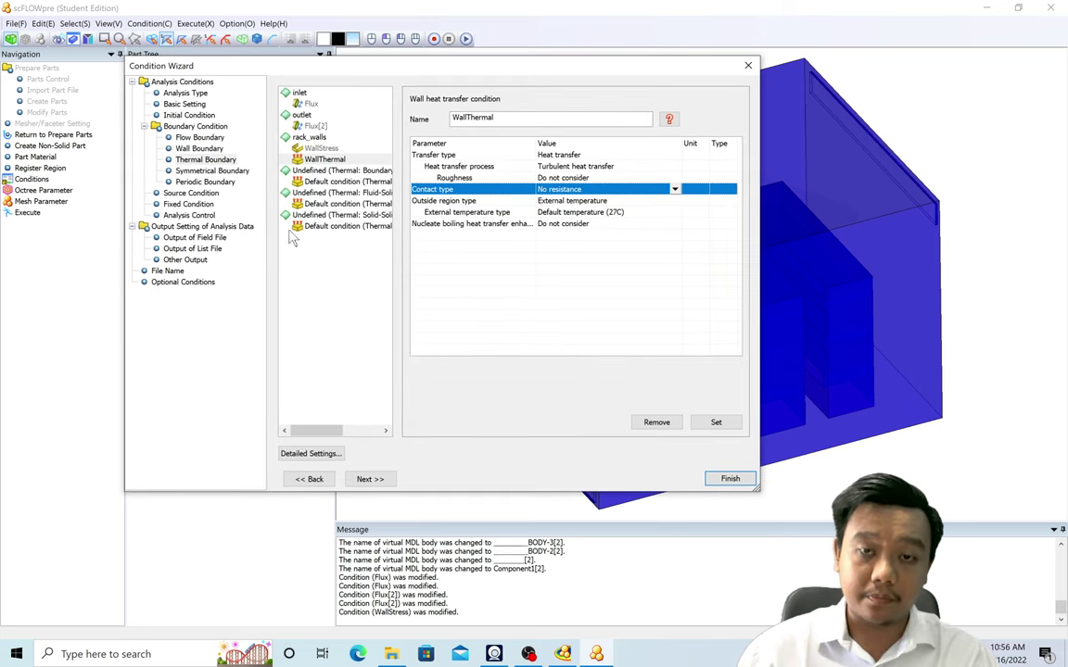
click(593, 223)
click(584, 239)
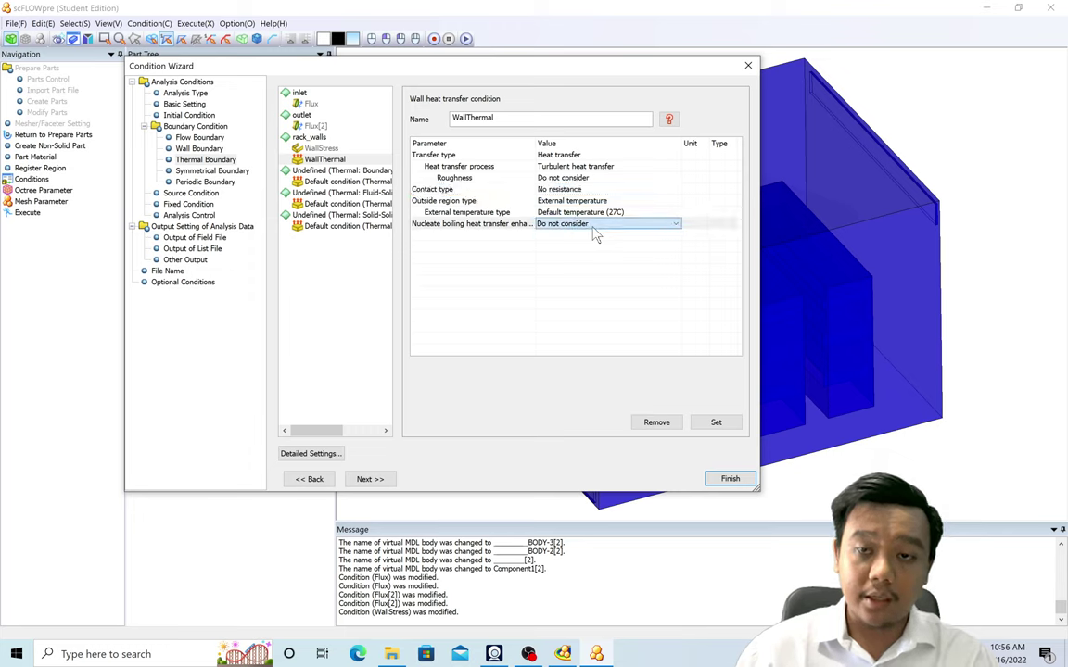
click(557, 254)
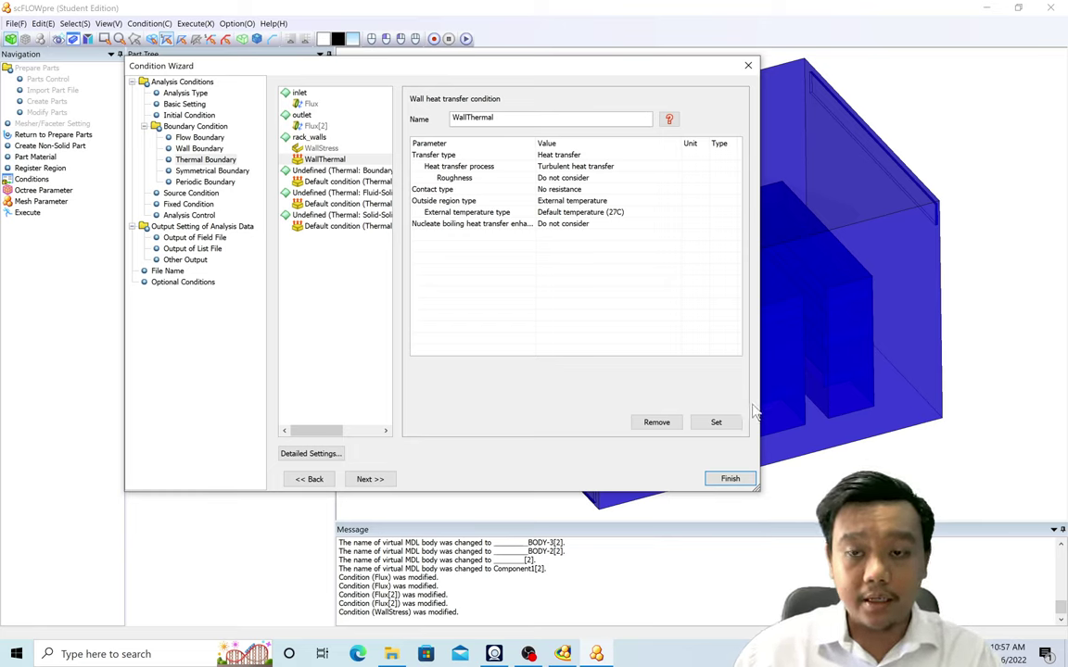
click(716, 422)
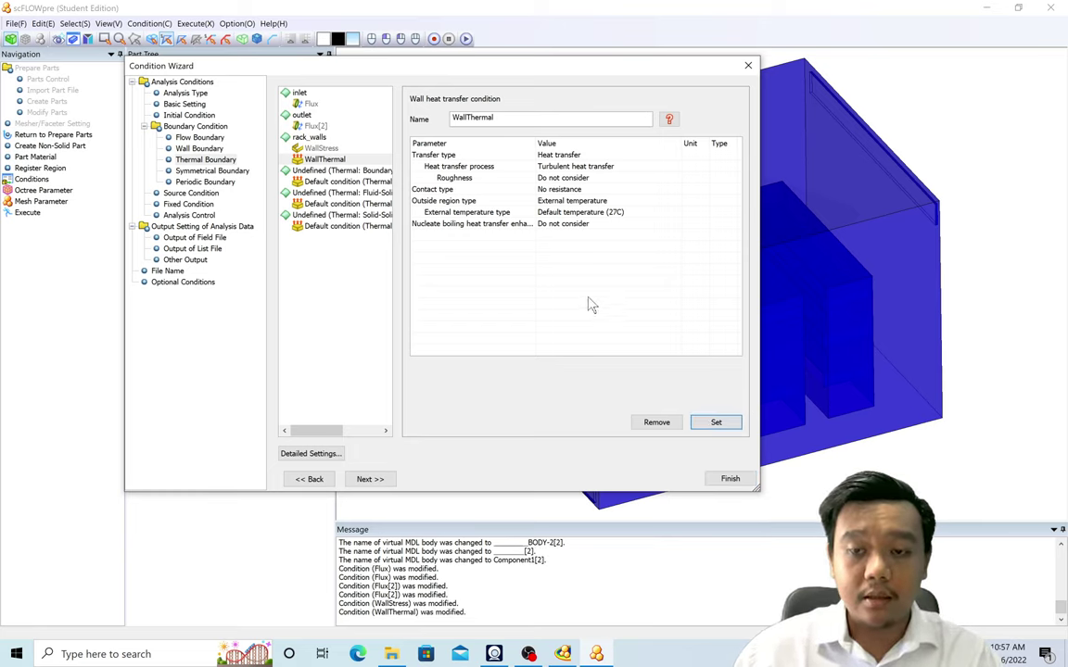
Step: Add a source condition of type Constant source (total) to BODY-4 and apply a heat source value of 5000 W
click(185, 193)
click(331, 113)
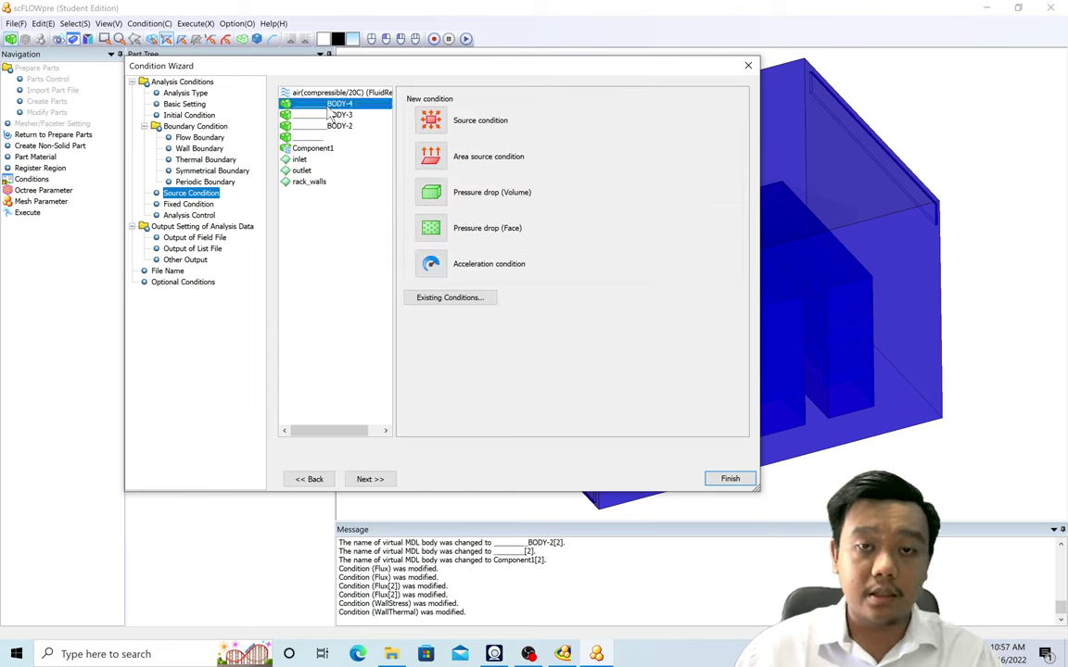
click(445, 121)
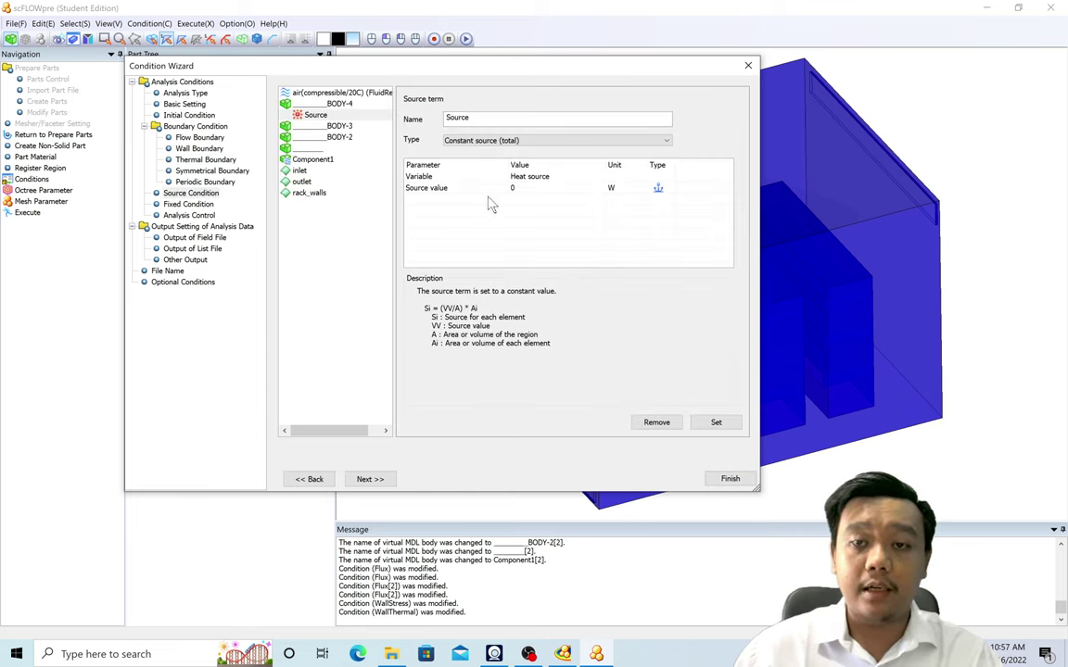
double_click(567, 188)
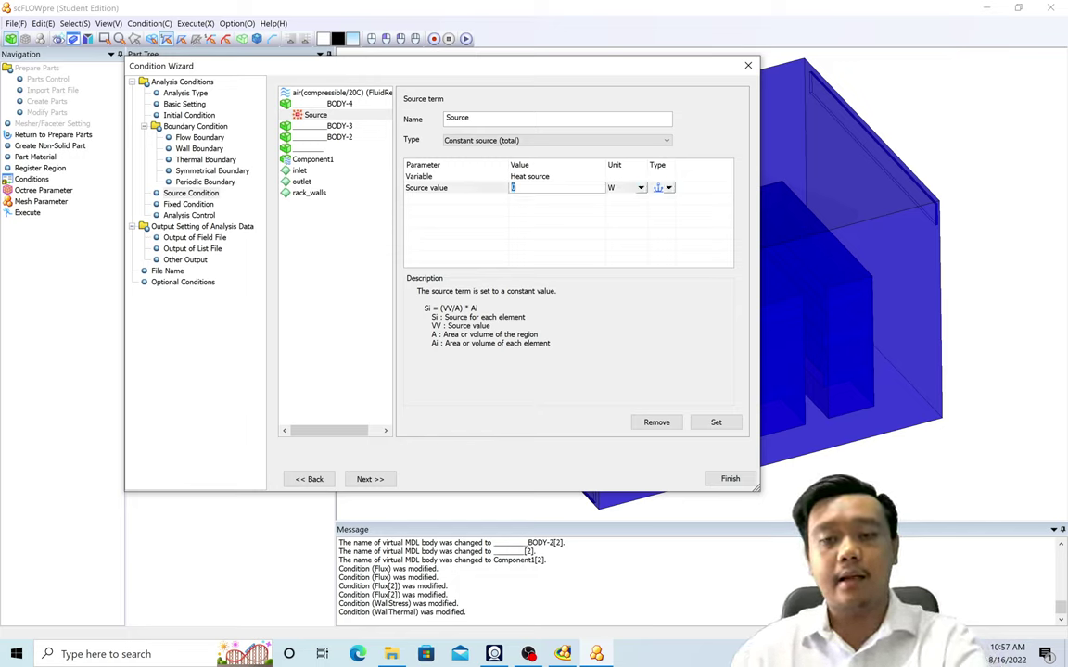
text(5000)
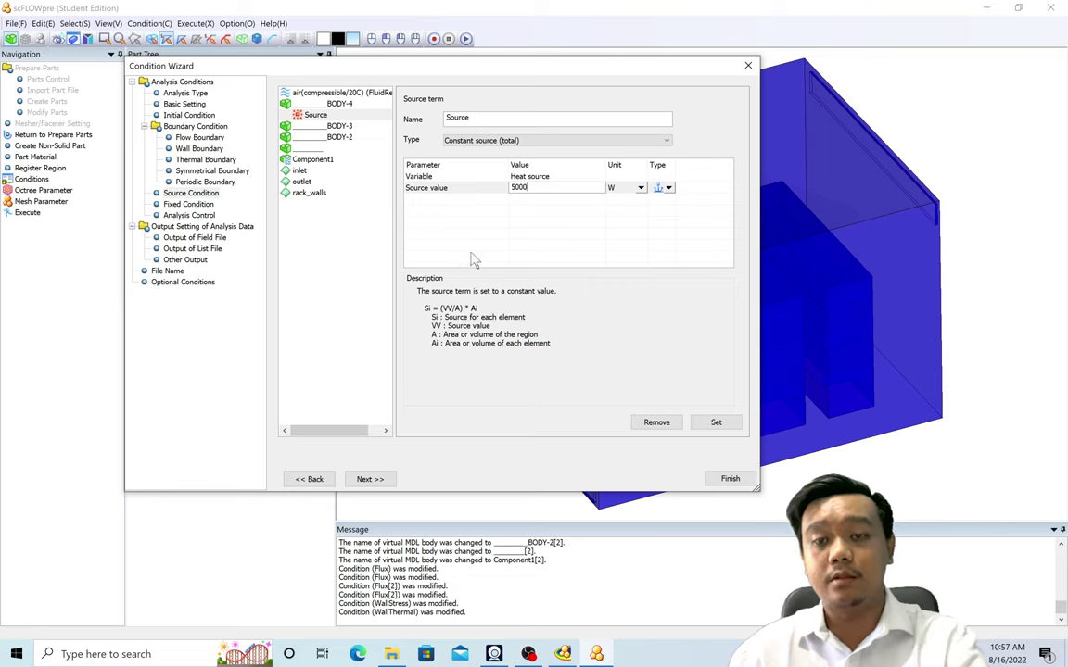
click(510, 176)
click(717, 423)
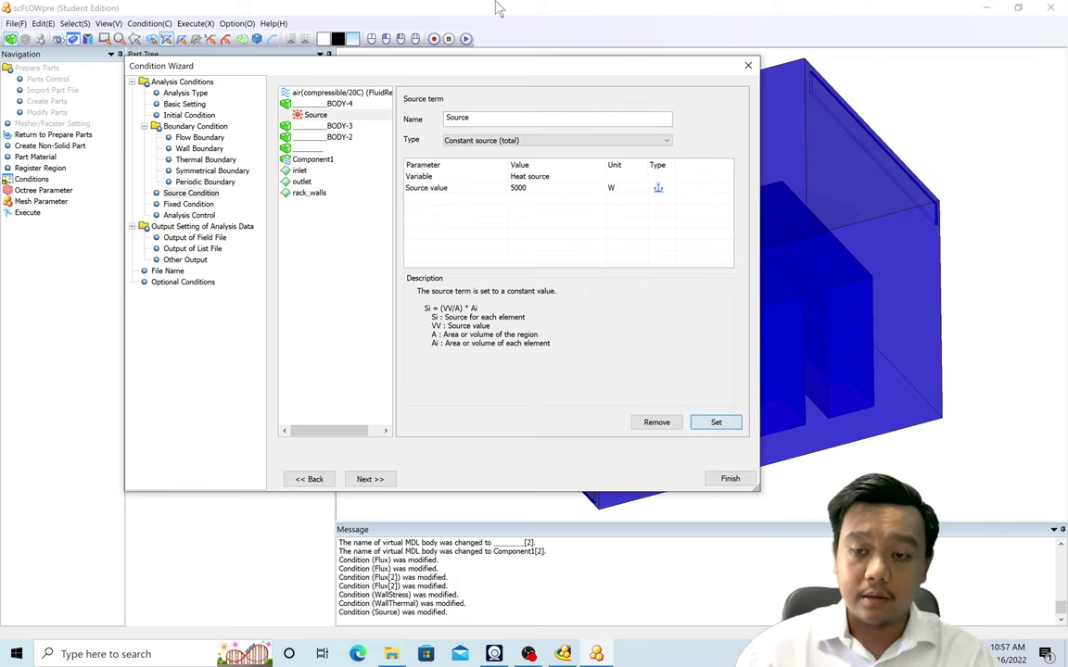
Step: Assign the existing Source condition to BODY-3, BODY-2 and the remaining rack body listed above Component1
click(335, 127)
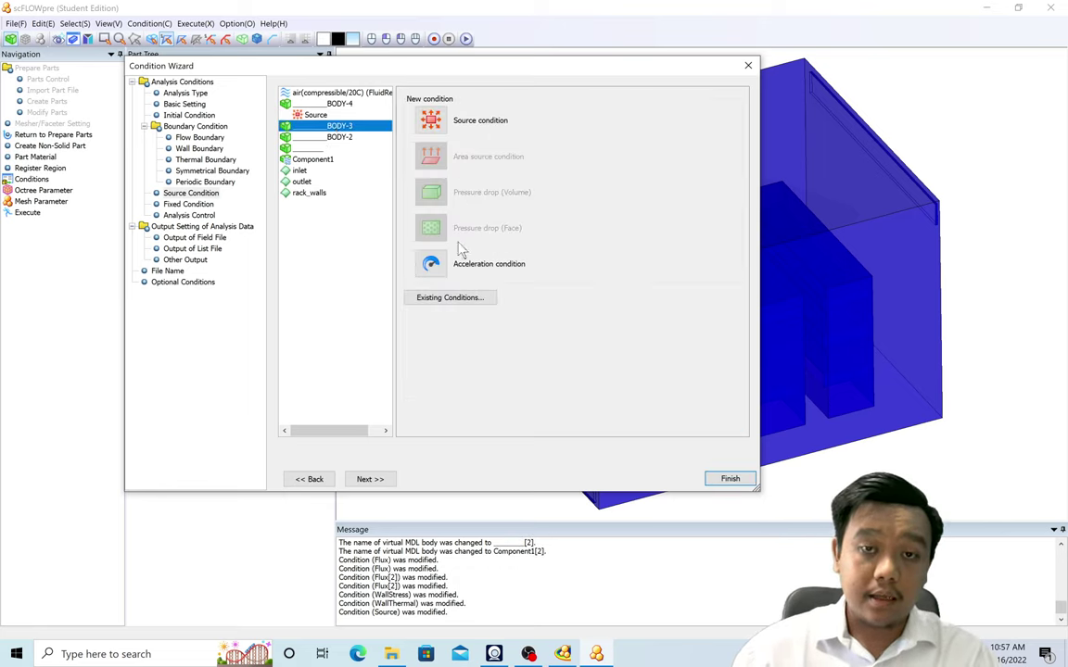
click(453, 298)
click(381, 228)
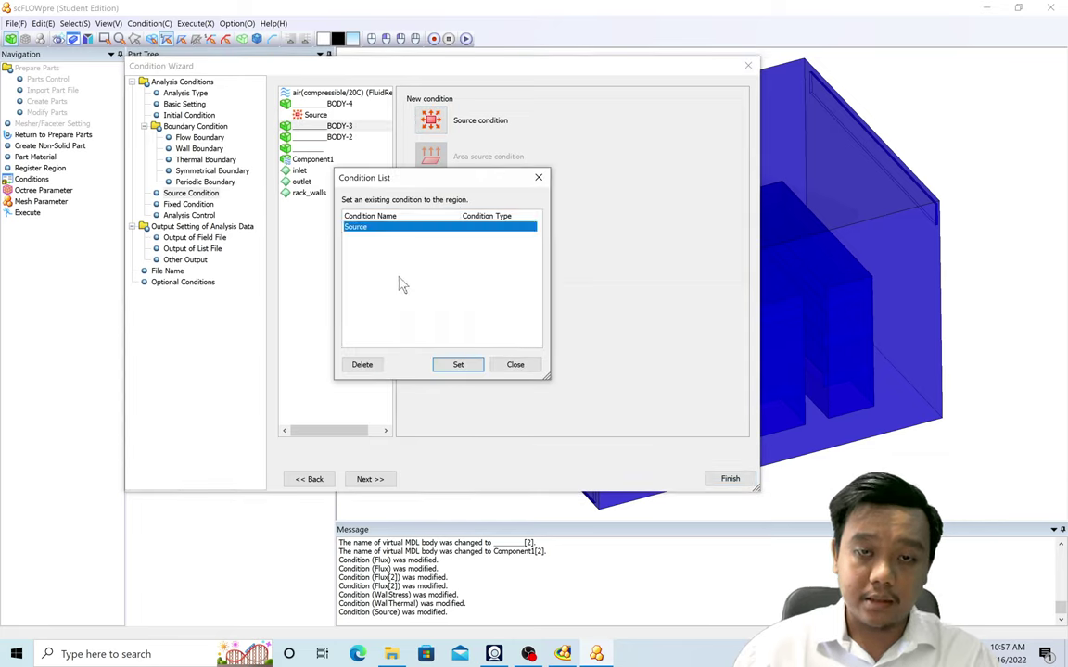
click(458, 364)
click(315, 150)
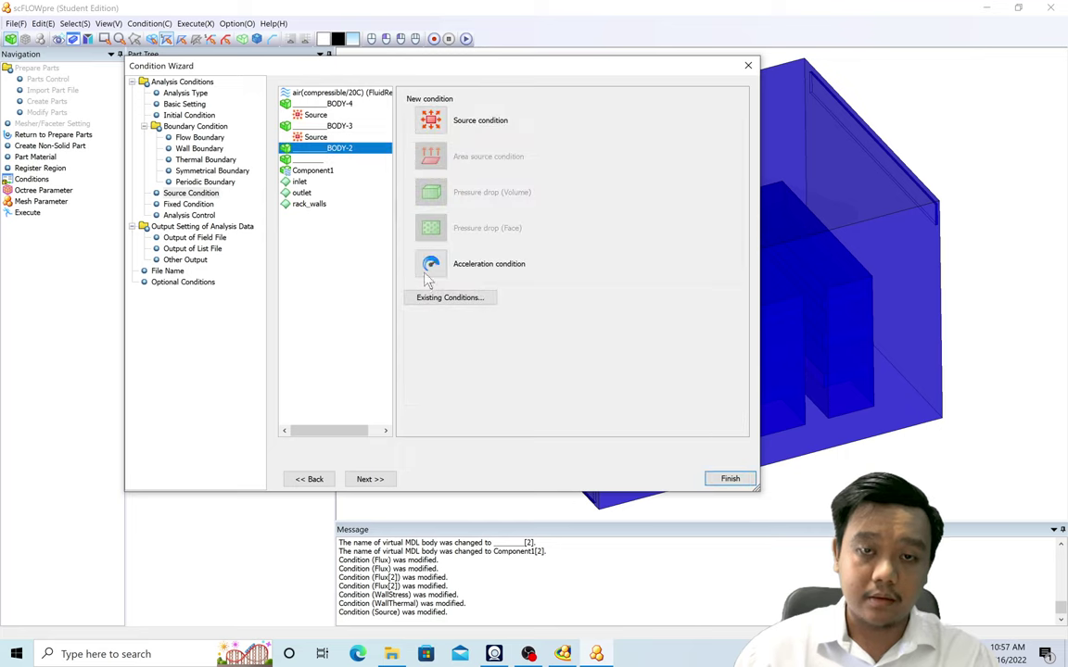
click(453, 298)
click(403, 228)
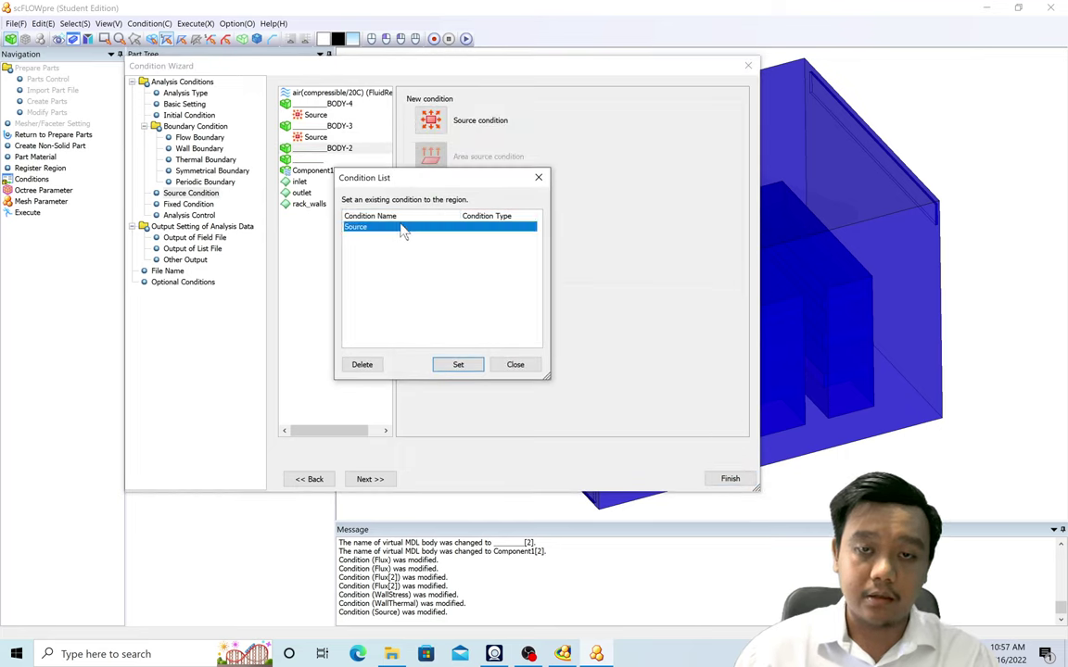
click(468, 363)
click(326, 180)
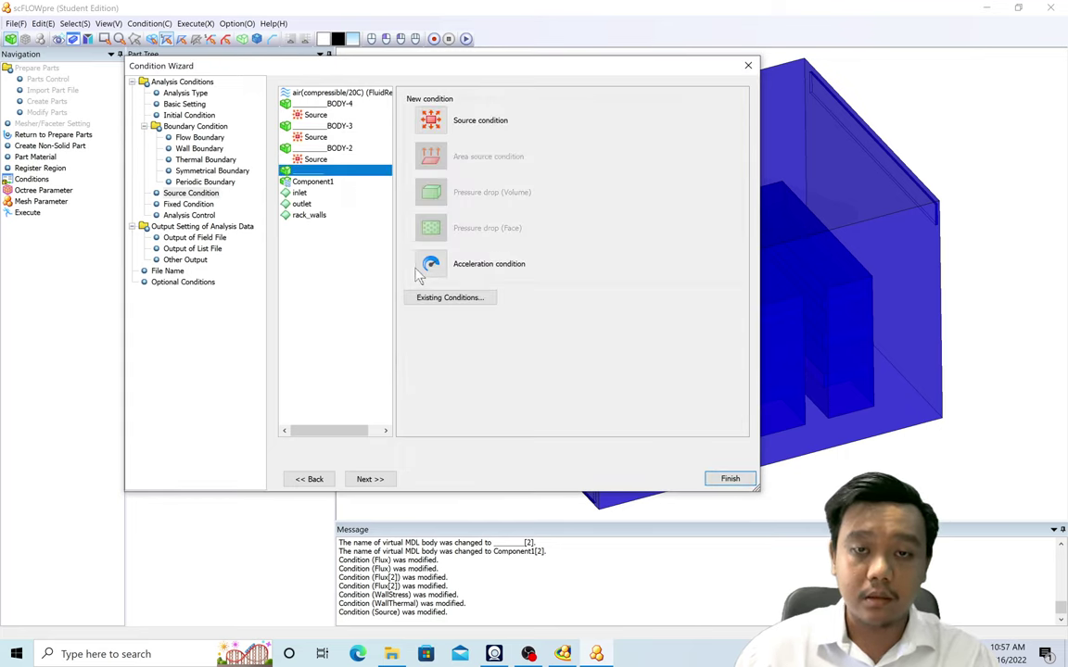
click(453, 297)
click(389, 227)
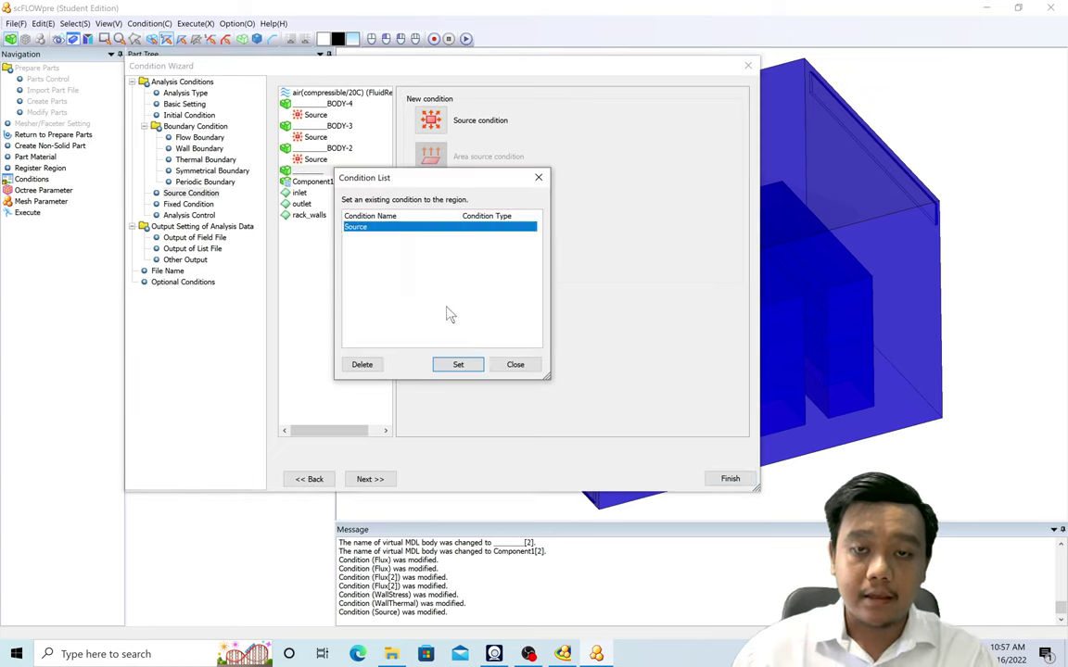
click(455, 365)
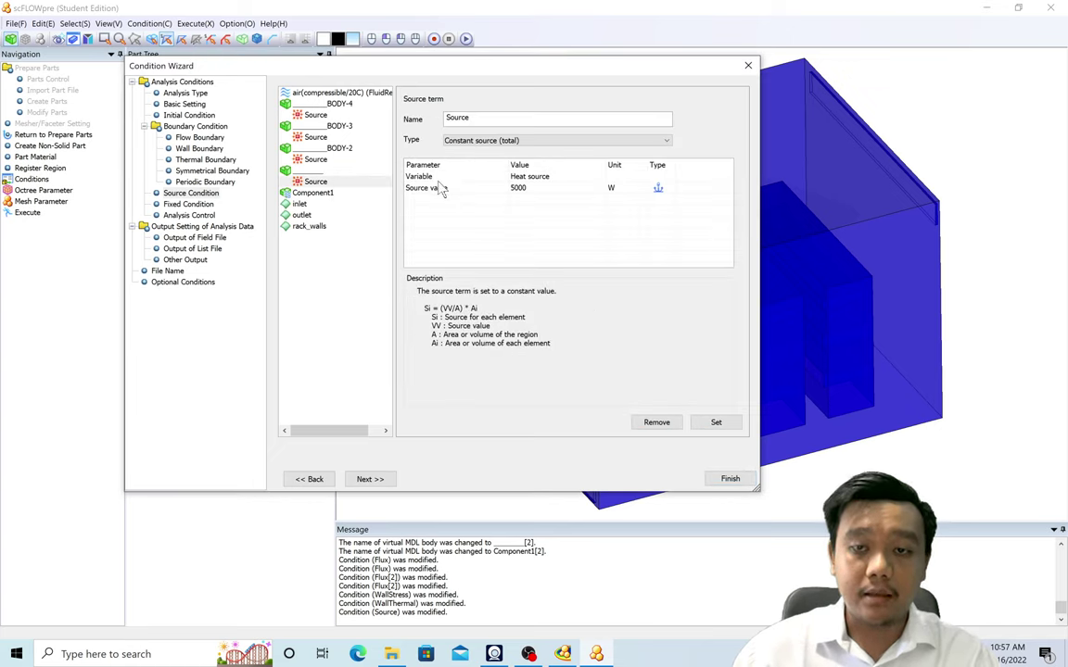
Step: Set the heat source value of the shared Source condition to 6000 W and apply it
double_click(517, 187)
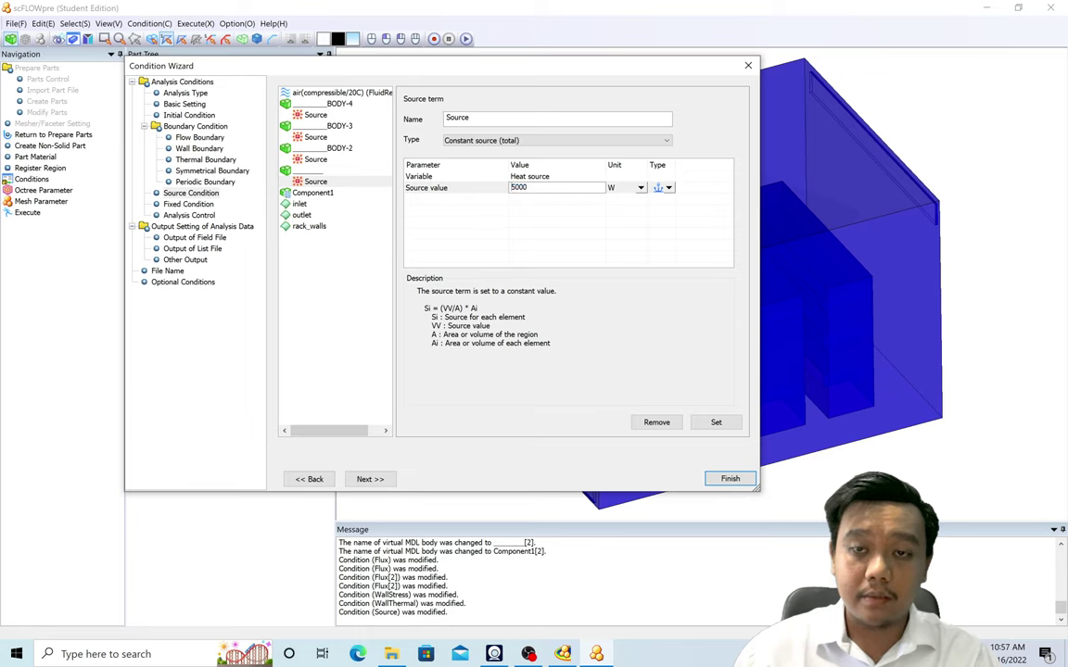
text(6000)
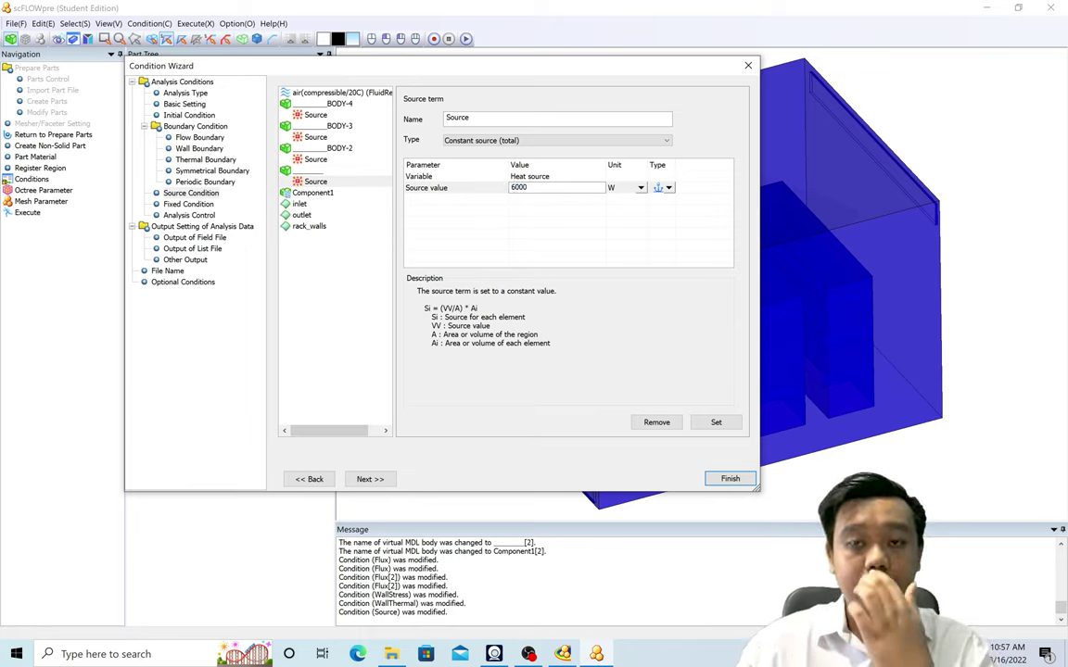
click(715, 421)
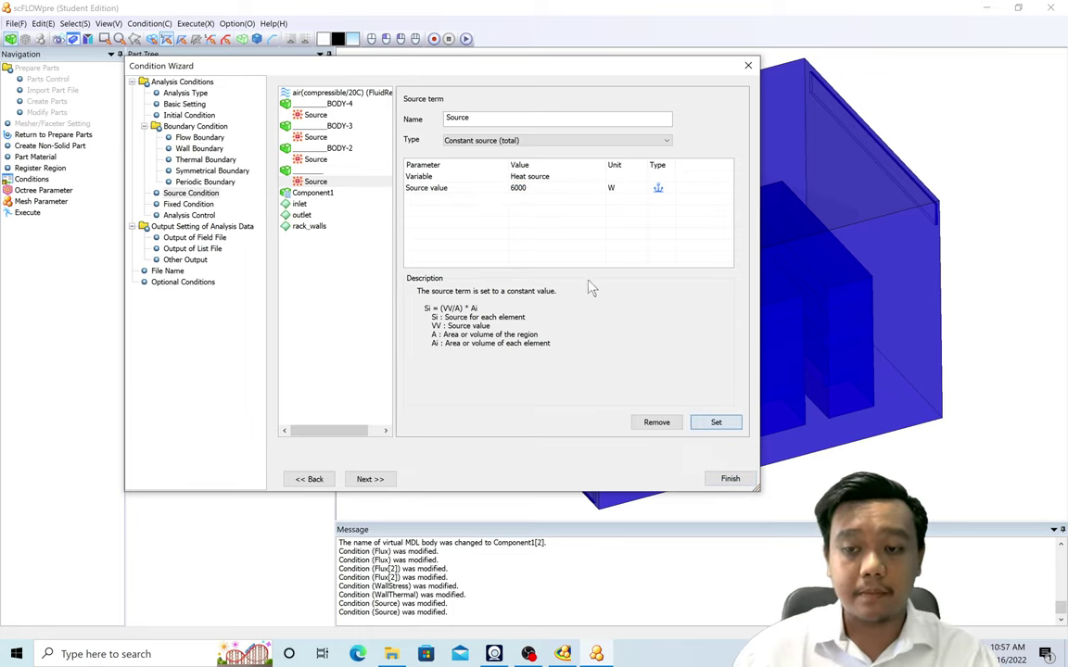
Step: Check the Source condition on each of the four rack bodies and finish the condition wizard
click(320, 159)
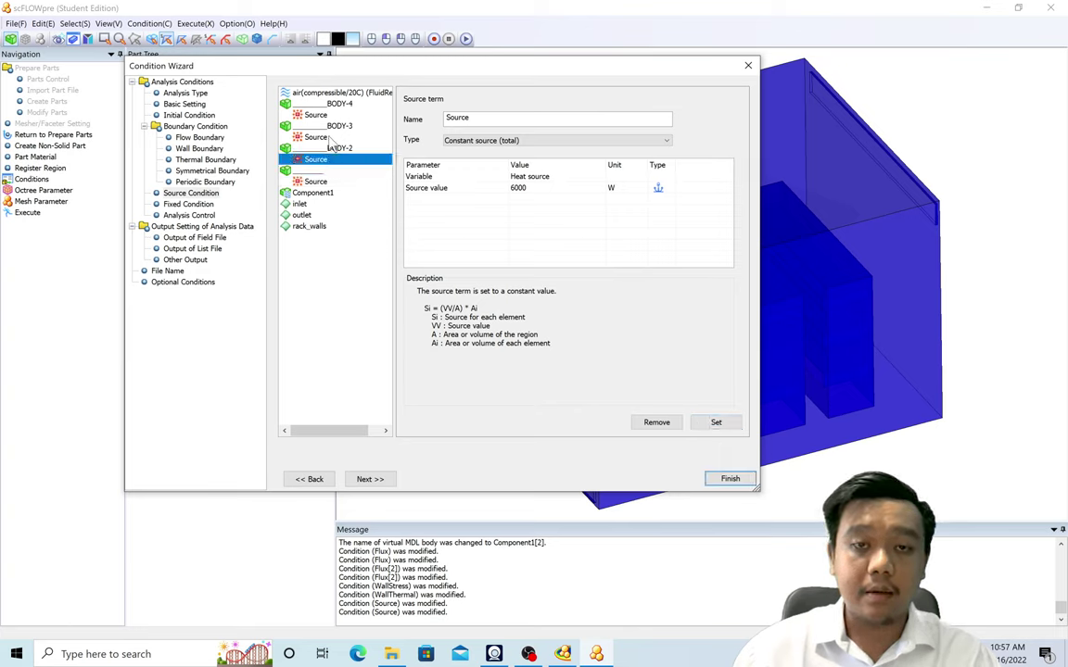
click(315, 136)
click(316, 114)
click(315, 181)
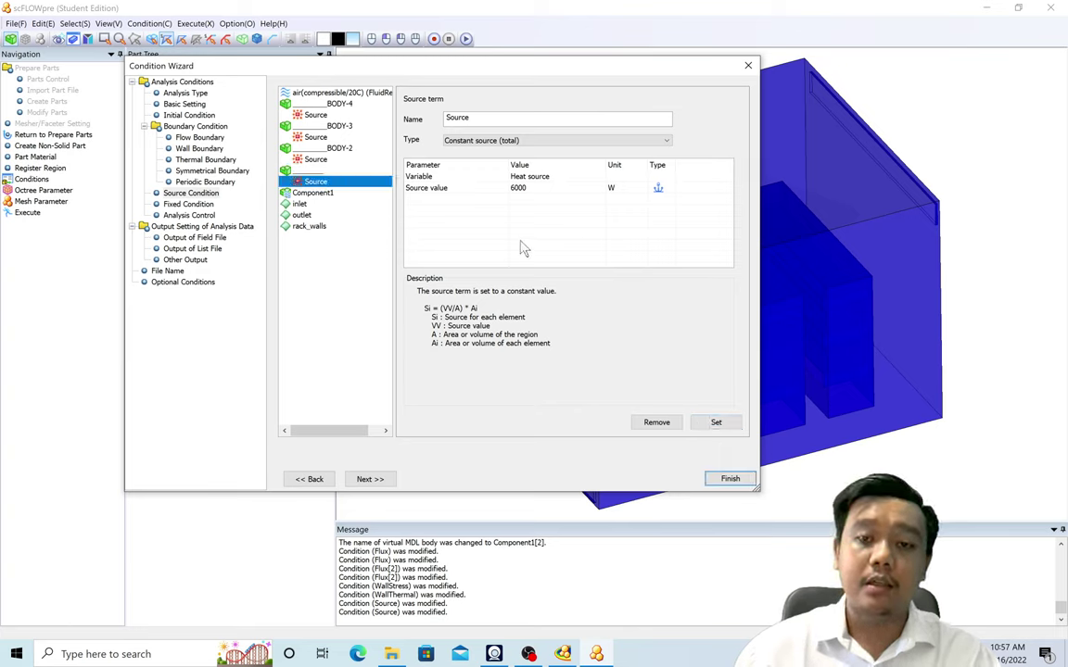
click(65, 102)
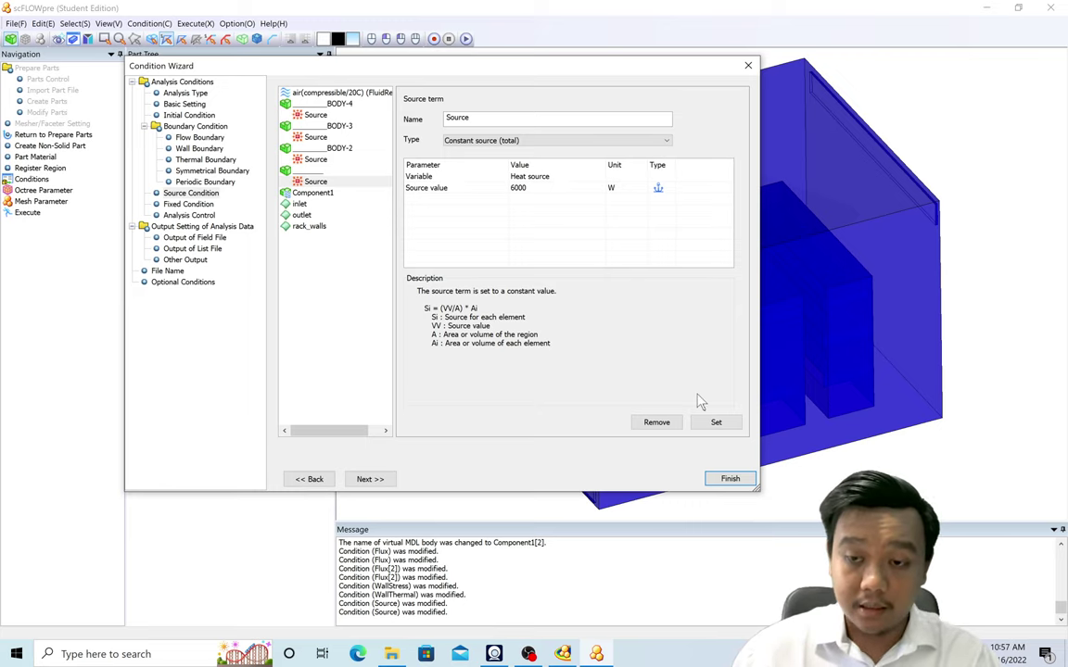
click(730, 479)
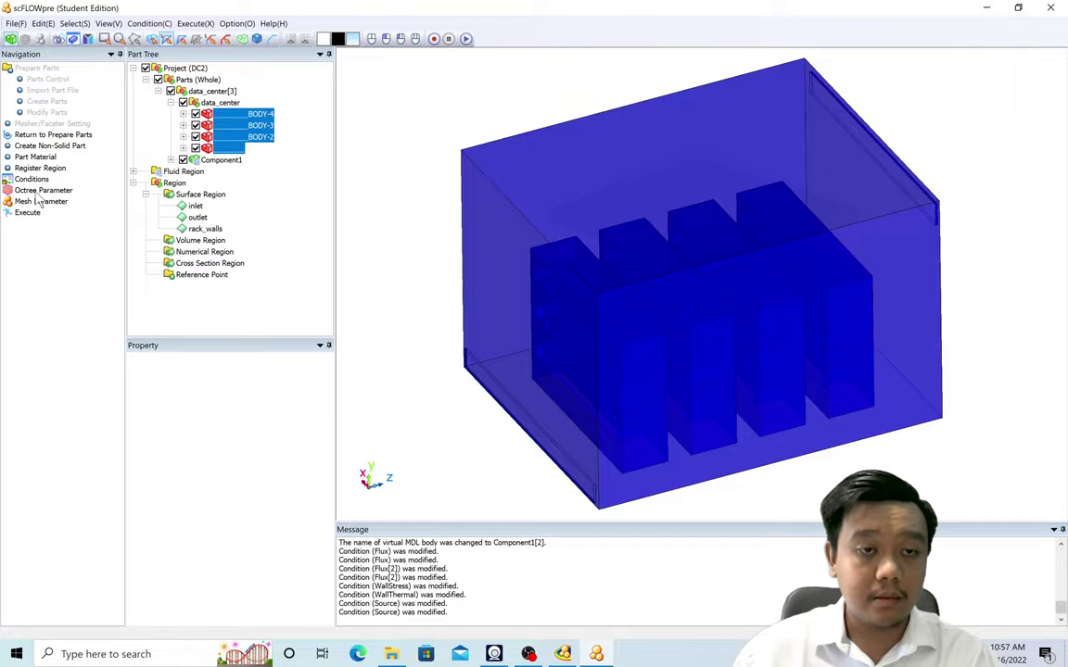
Step: Create the octree with a target number of elements of 100000
mouse_move(434, 460)
mouse_down()
mouse_move(463, 413)
mouse_move(419, 368)
mouse_move(441, 405)
mouse_move(400, 367)
mouse_up()
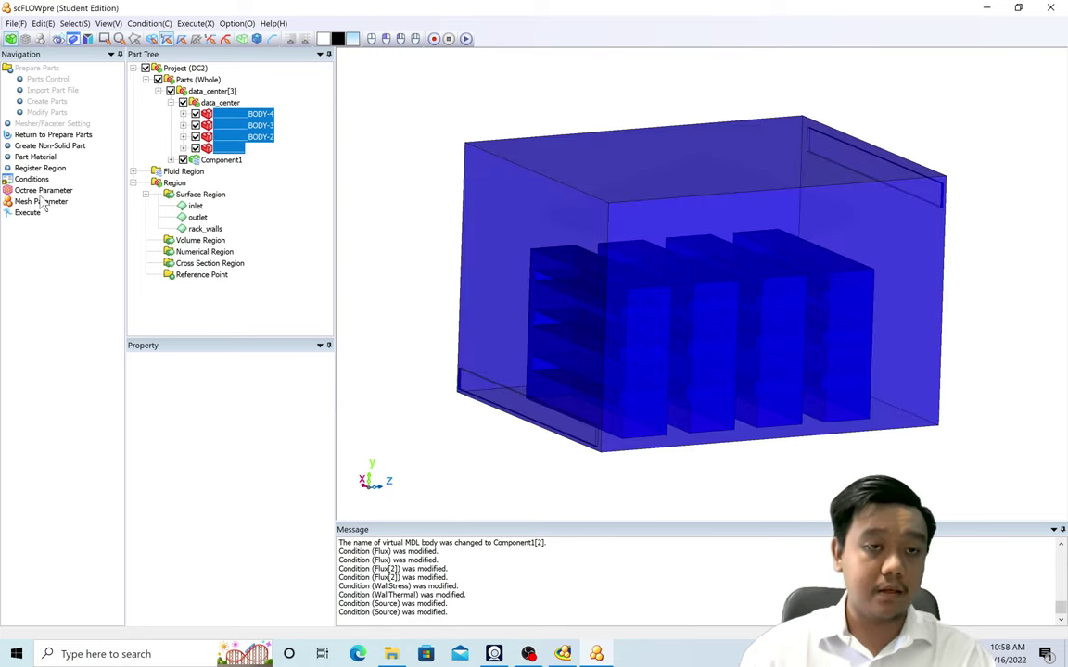
click(41, 194)
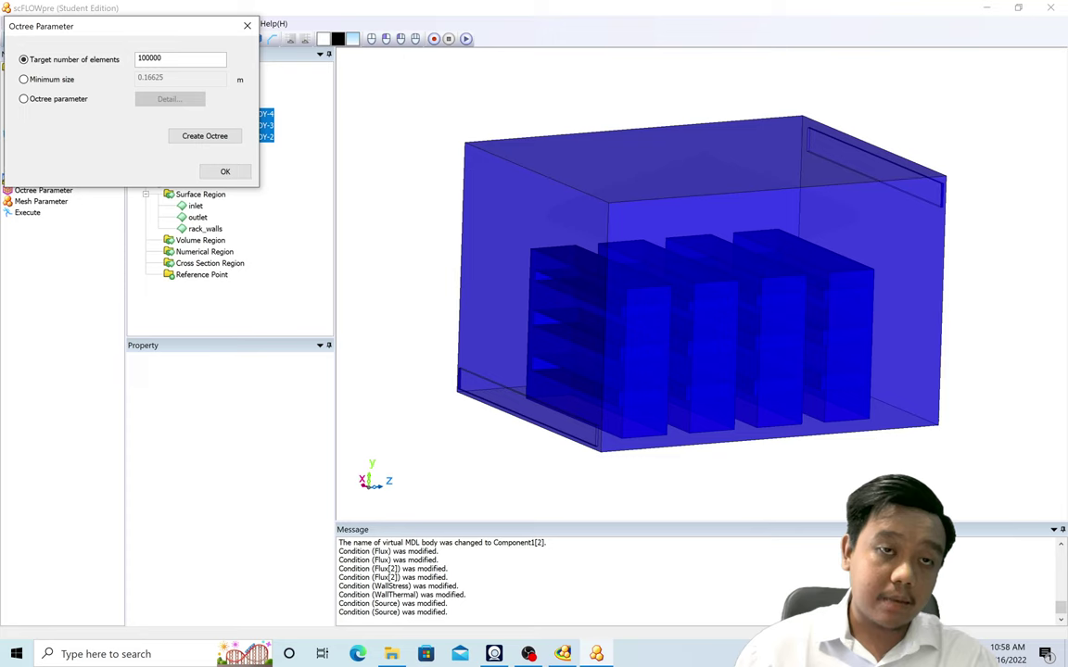
drag(195, 37, 267, 159)
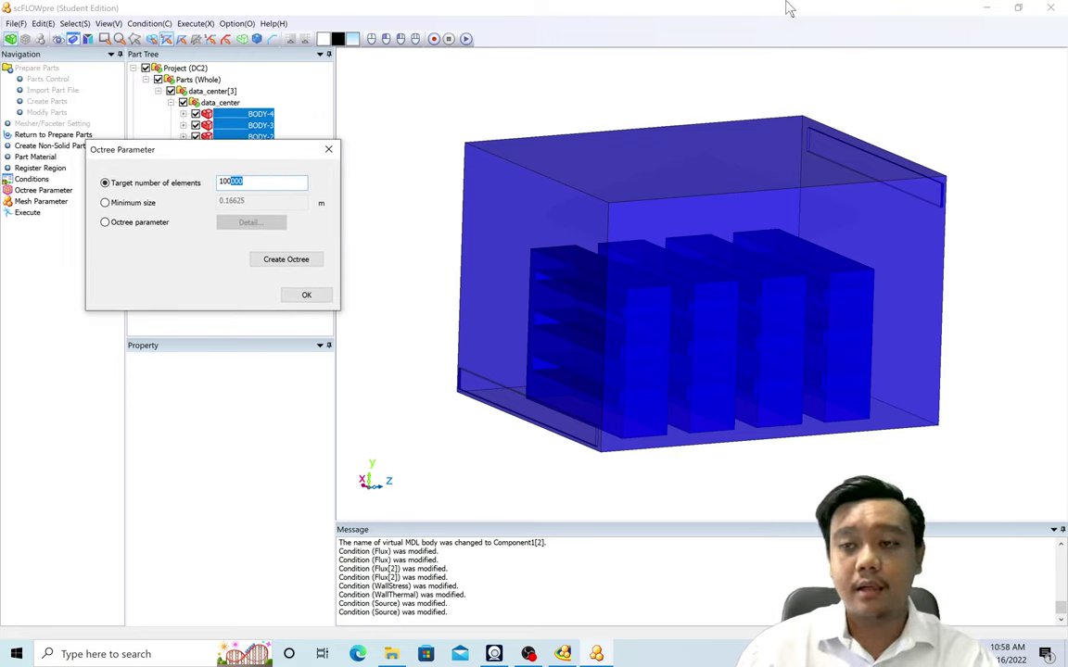
click(287, 260)
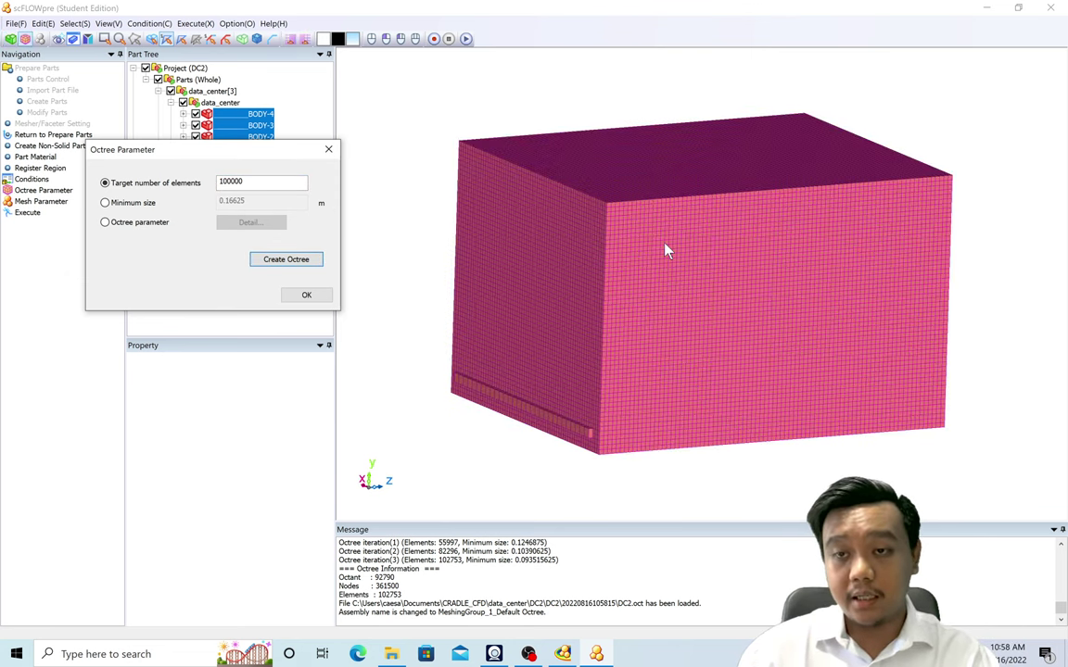
Step: Examine the octree element sizes on the room's outer walls, around the inlet strip and at the rack footprints underneath
scroll(547, 442, up, 10)
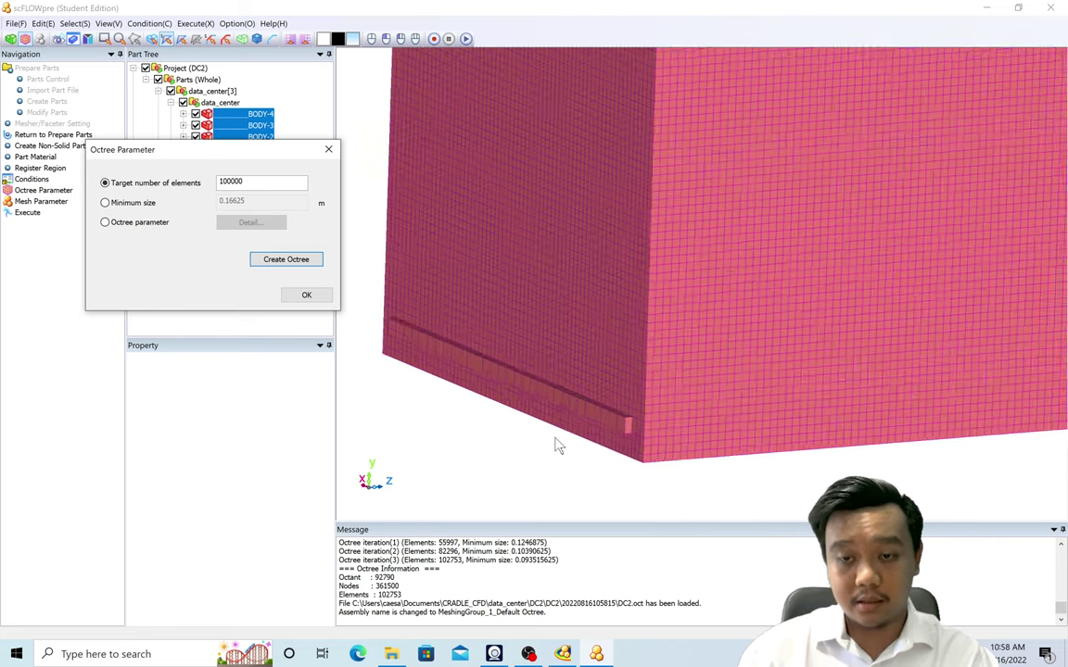
scroll(500, 365, down, 1)
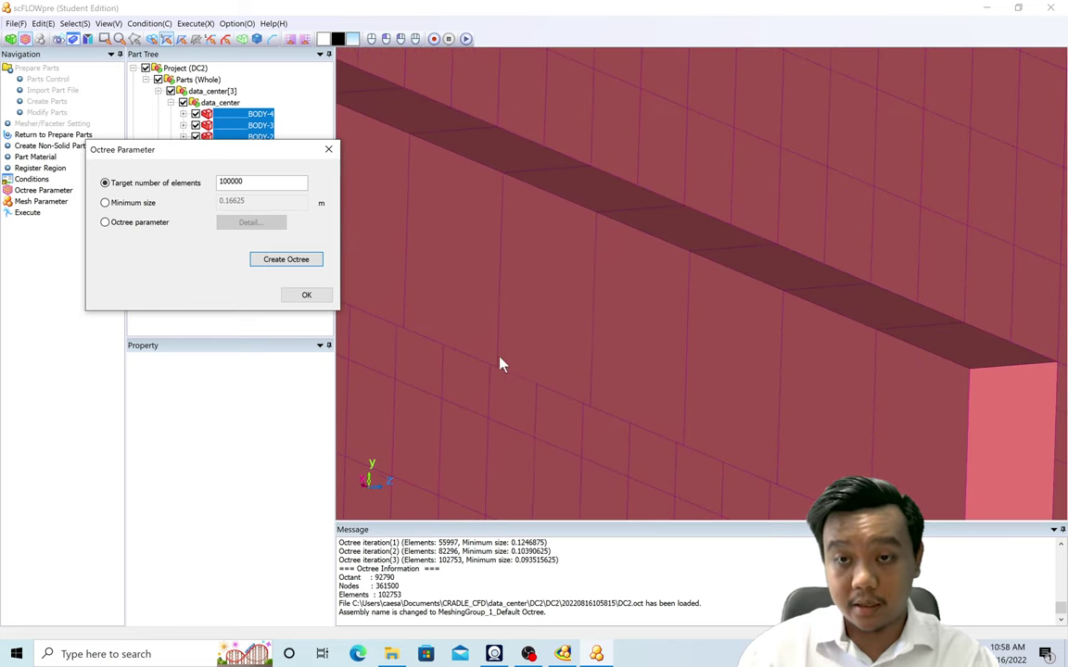
scroll(677, 343, down, 5)
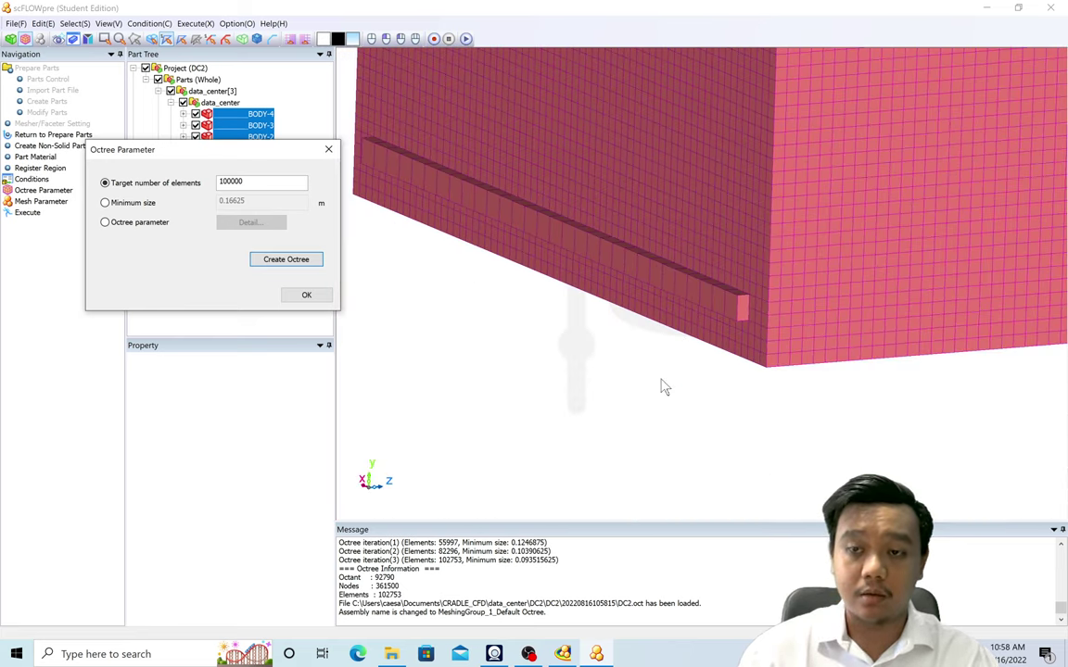
click(664, 388)
drag(664, 388, 674, 429)
scroll(674, 429, down, 5)
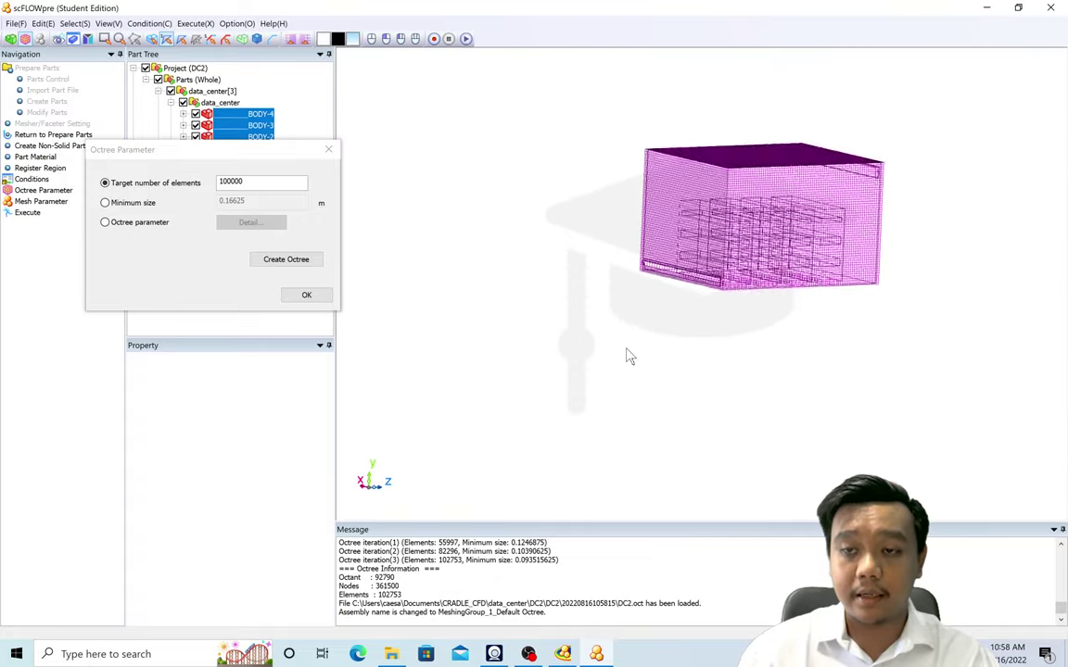
scroll(763, 255, up, 5)
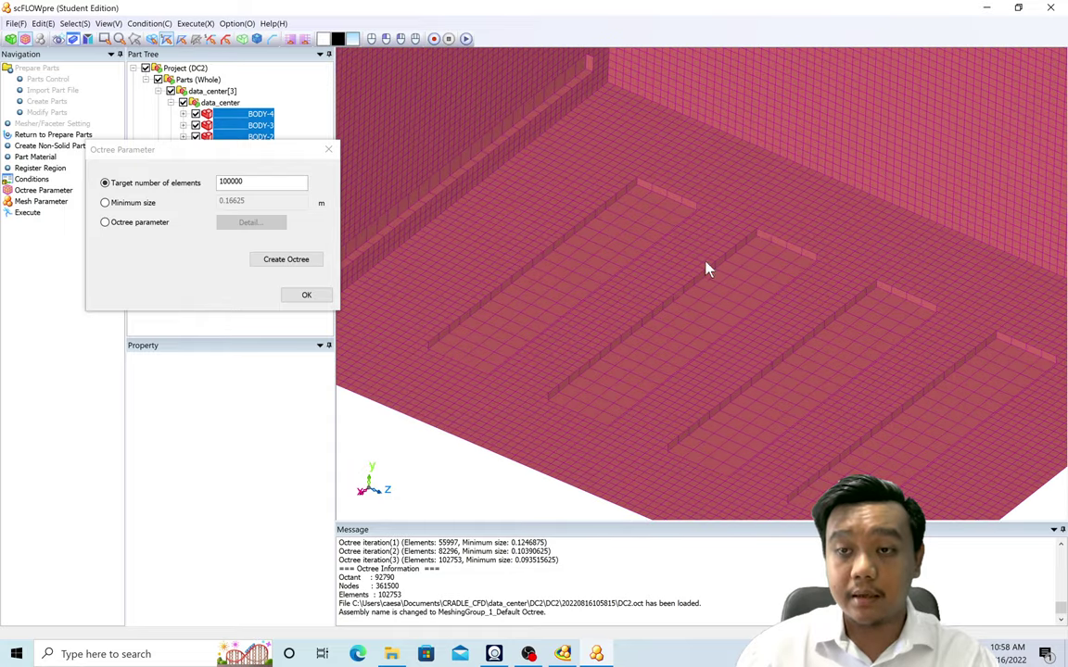
scroll(661, 275, down, 3)
drag(661, 275, 836, 251)
scroll(853, 224, up, 3)
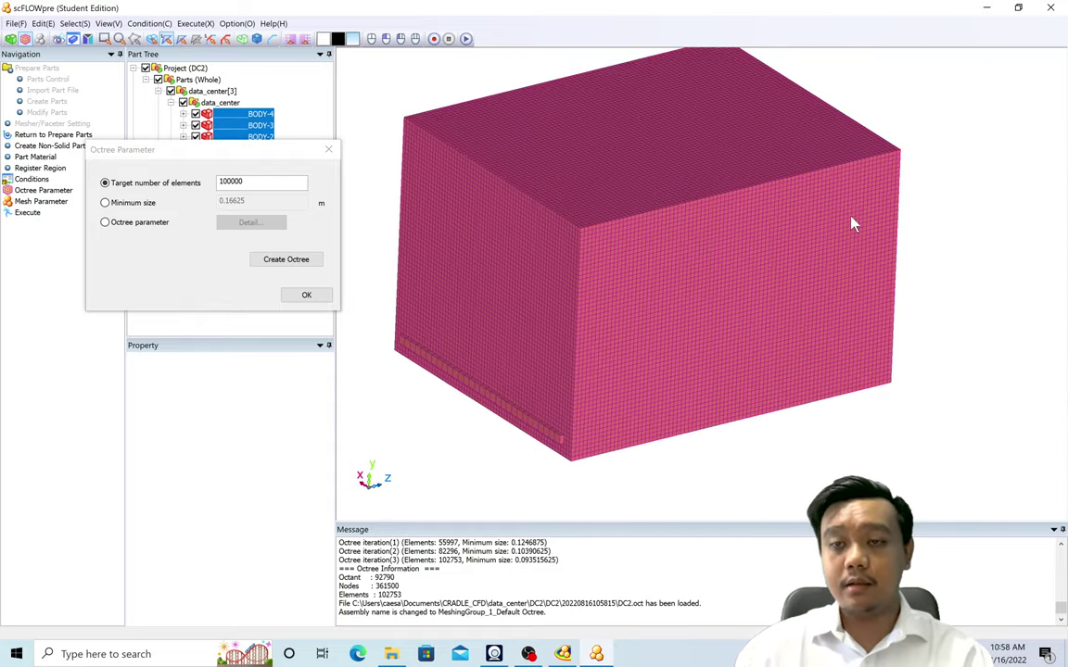
drag(828, 429, 839, 474)
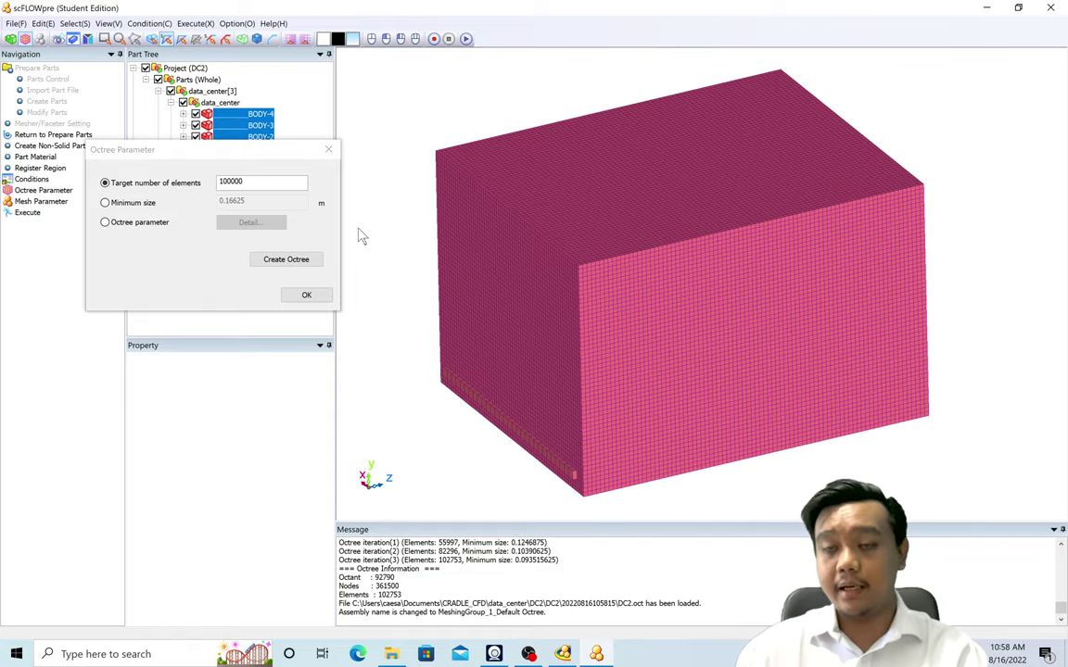
Step: View the detailed octree parameter settings, discard them, return to Target number of elements and close the octree settings
click(188, 228)
click(137, 224)
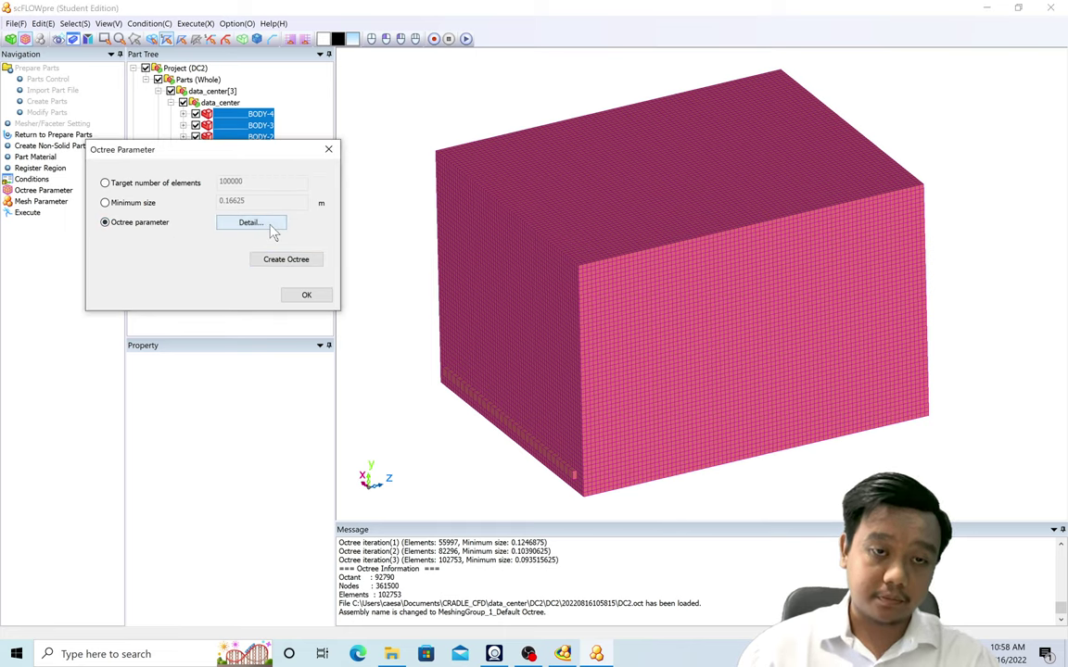
click(250, 222)
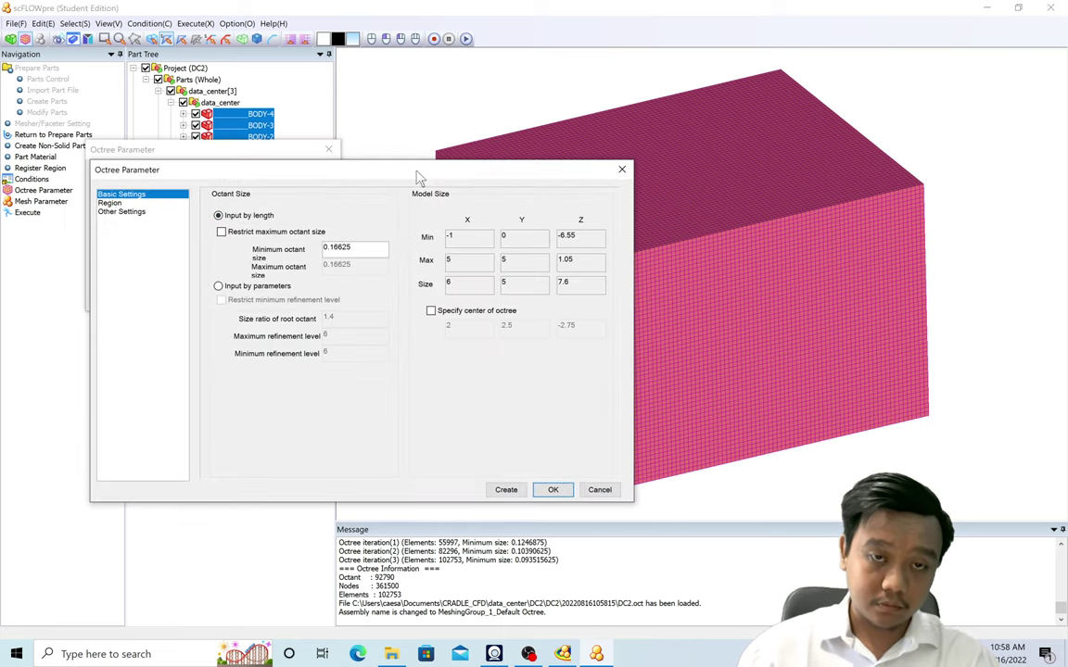
click(621, 169)
click(140, 184)
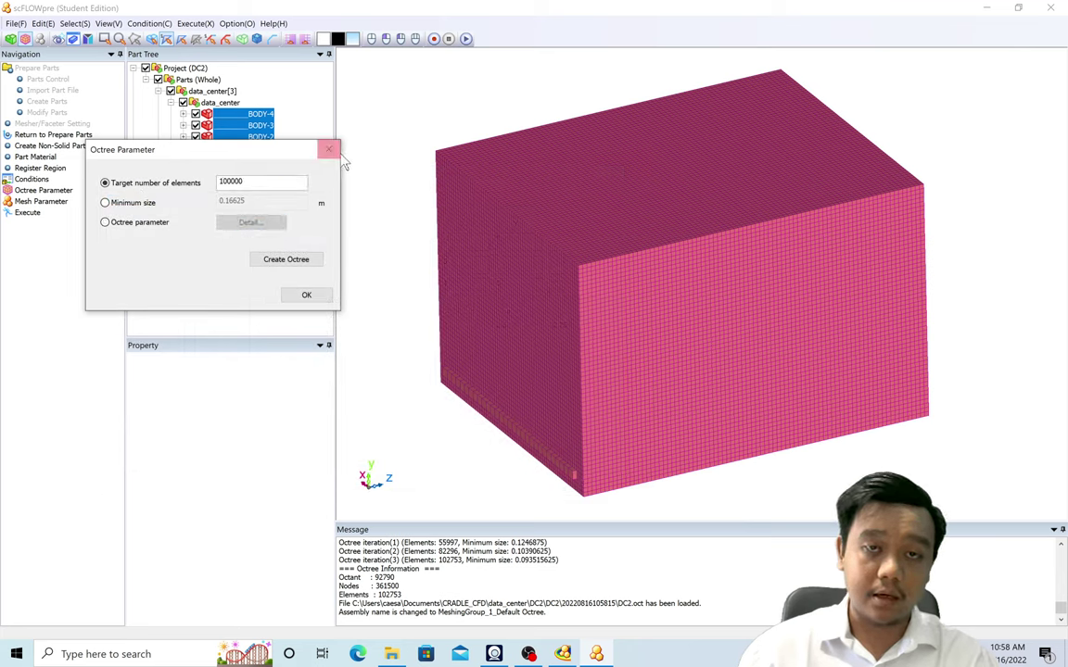
click(328, 149)
Step: Create the mesh with a prism layer thickness coefficient of 0.2, 2 layers and Model shape-oriented parameters, and accept the mesh settings
click(37, 202)
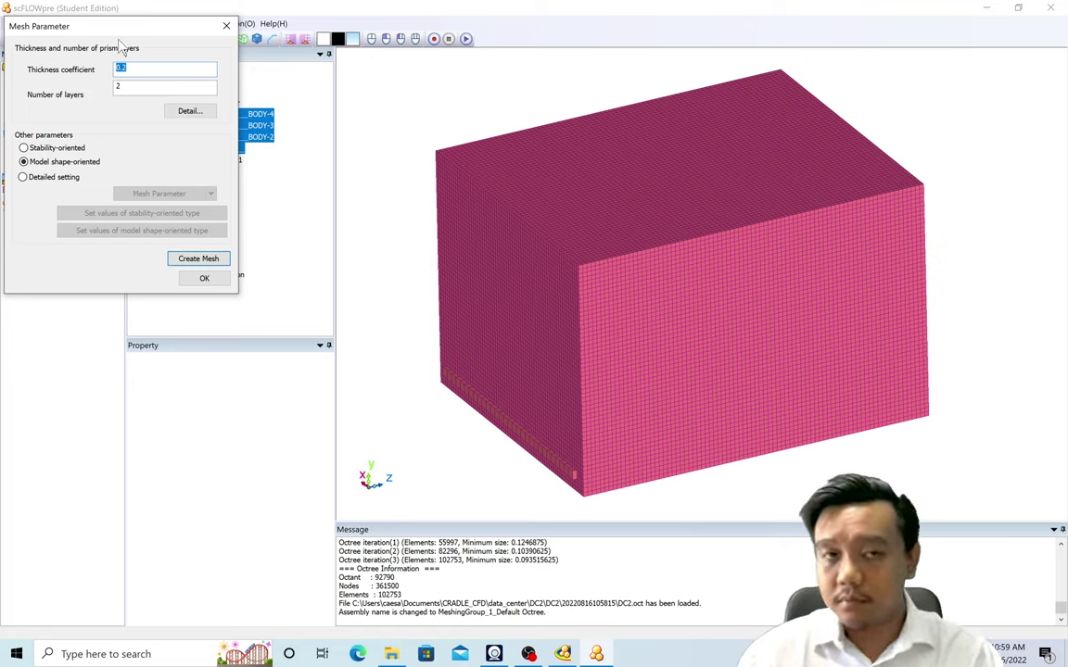
drag(139, 30, 290, 222)
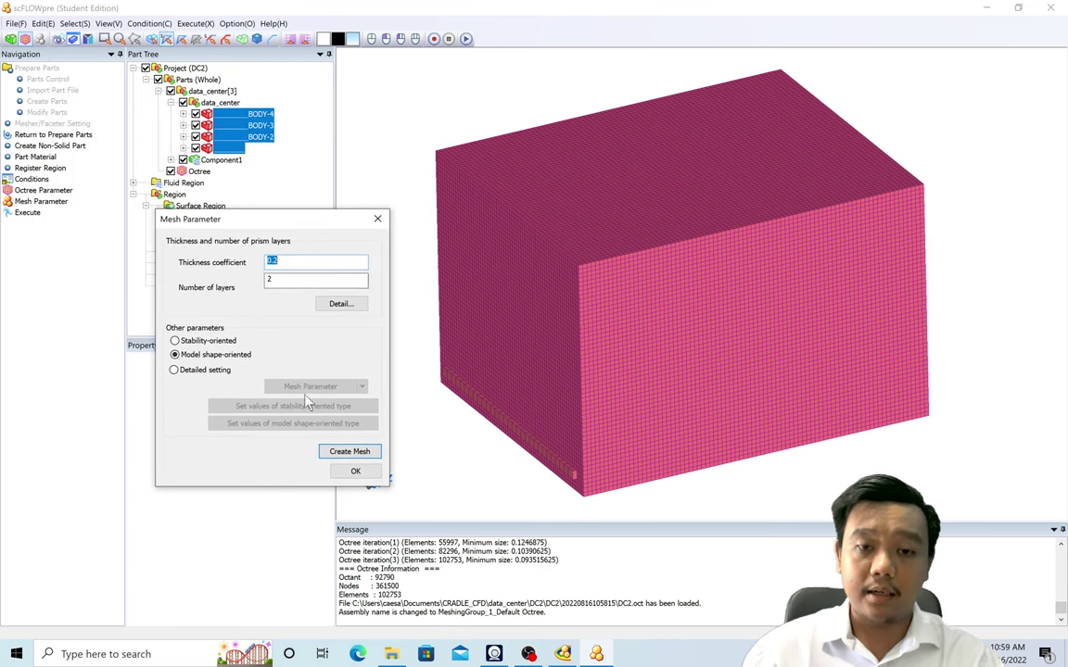
click(351, 452)
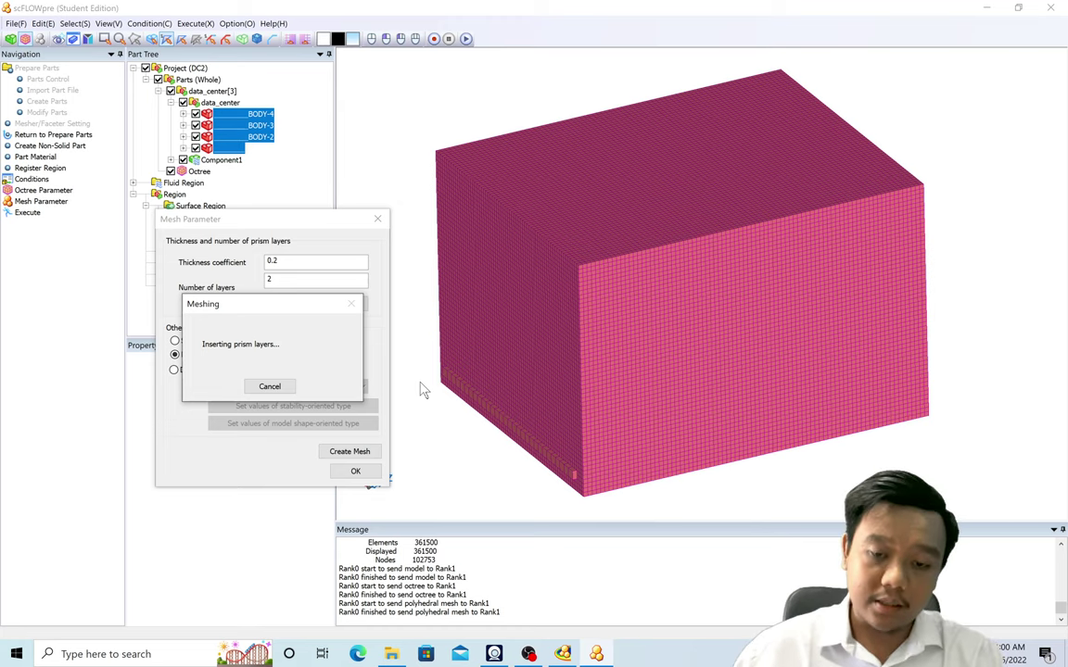
click(528, 654)
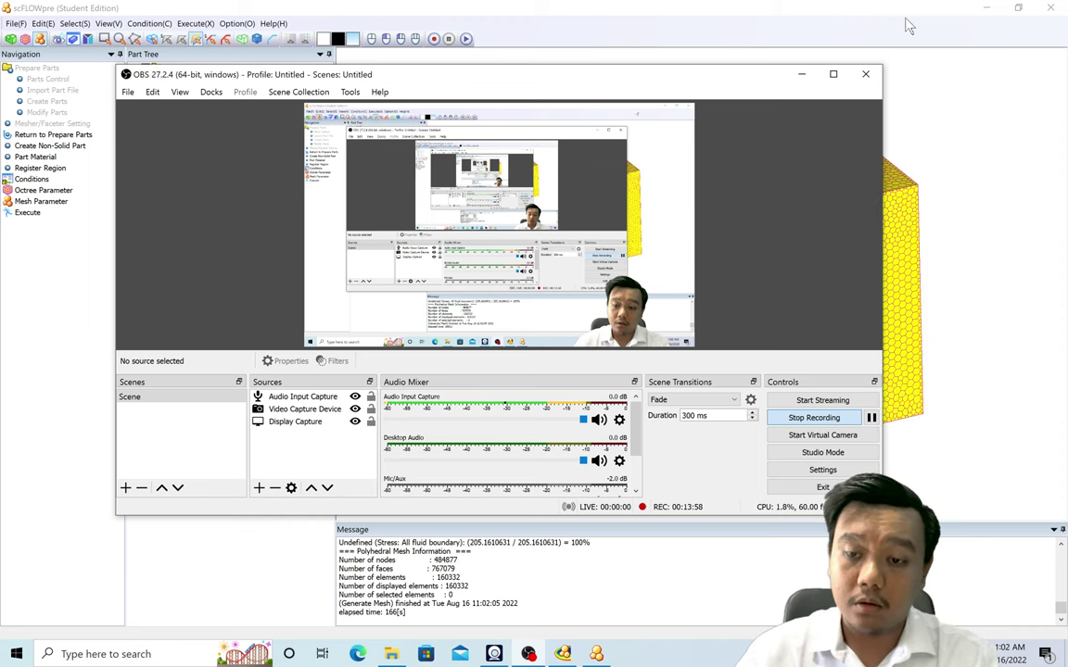
click(817, 21)
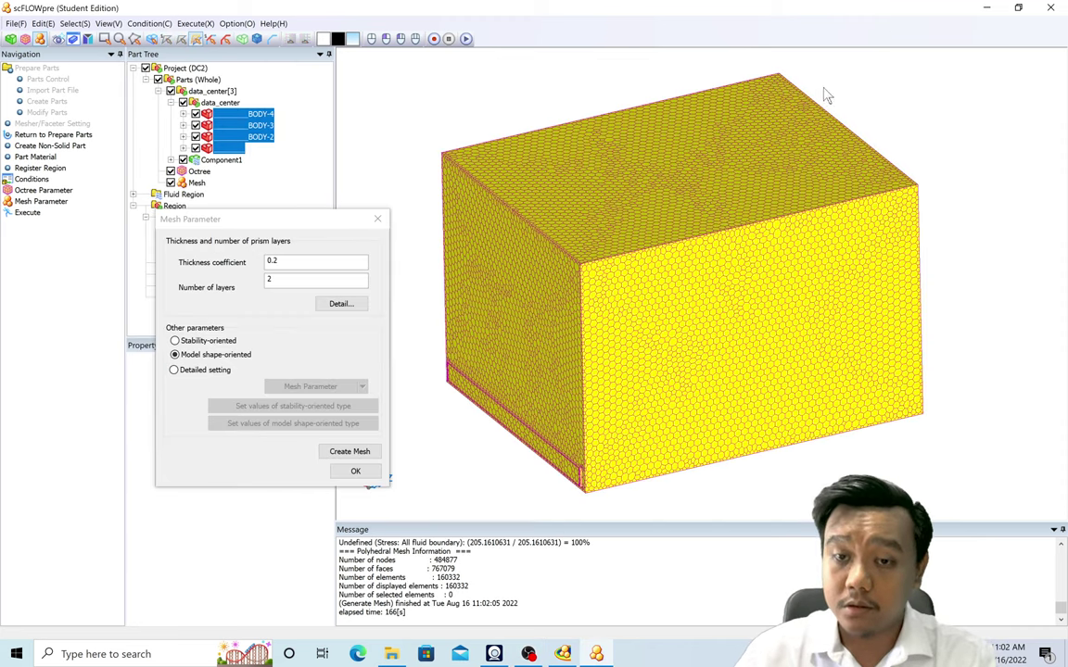
click(355, 471)
Step: Show only the mesh elements completely enclosed by a rubber box covering about half of the room's width, viewed from the inlet side
drag(472, 478, 638, 432)
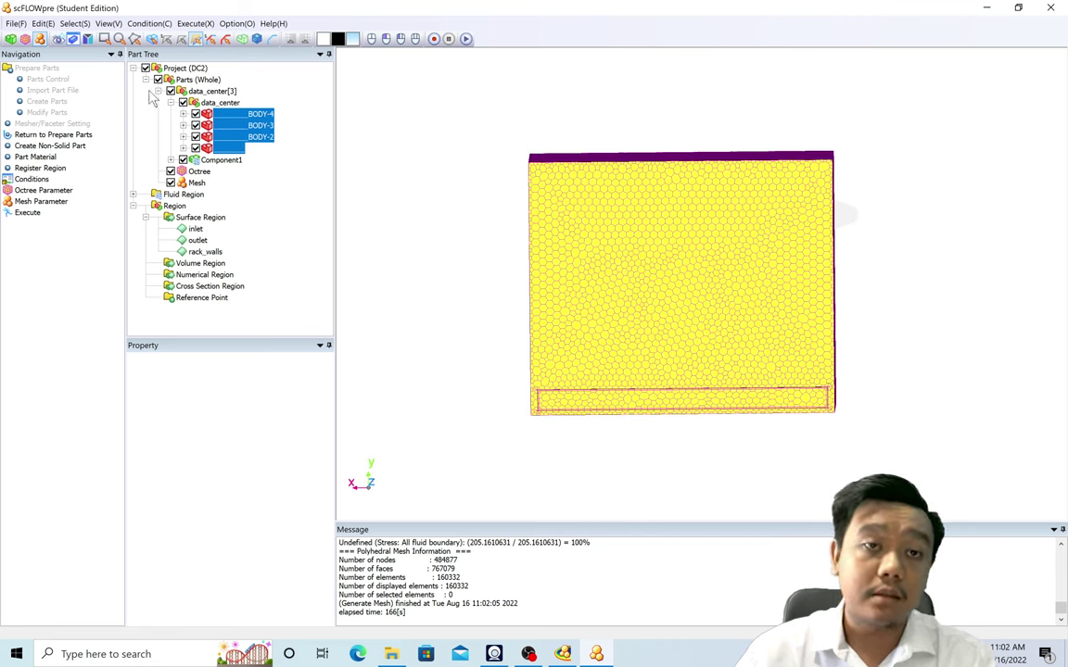
click(106, 39)
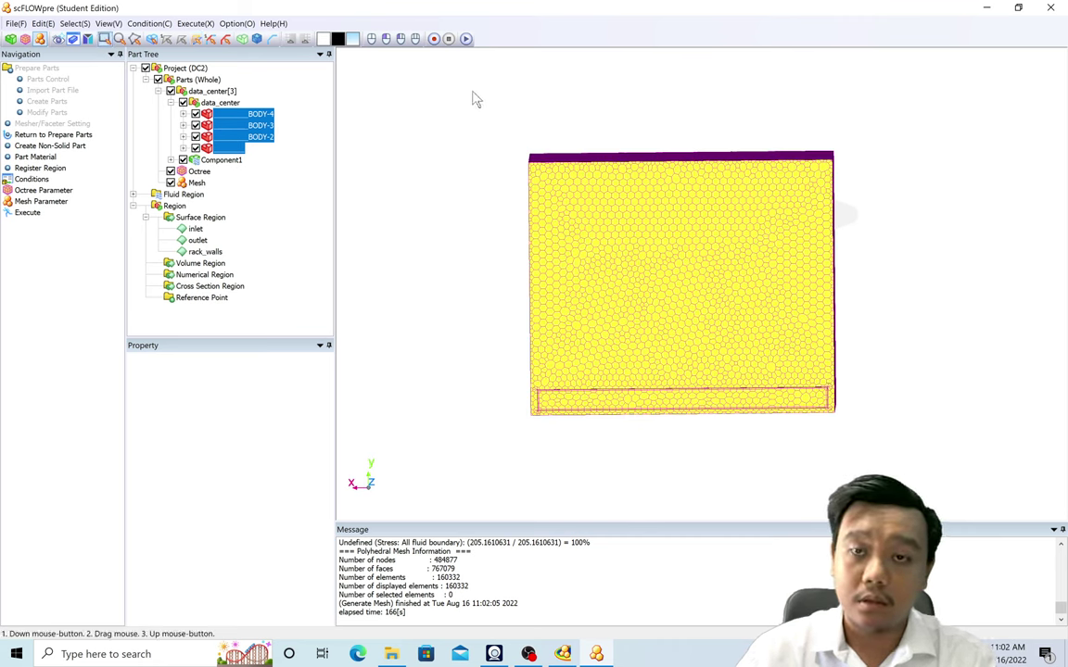
drag(472, 95, 684, 497)
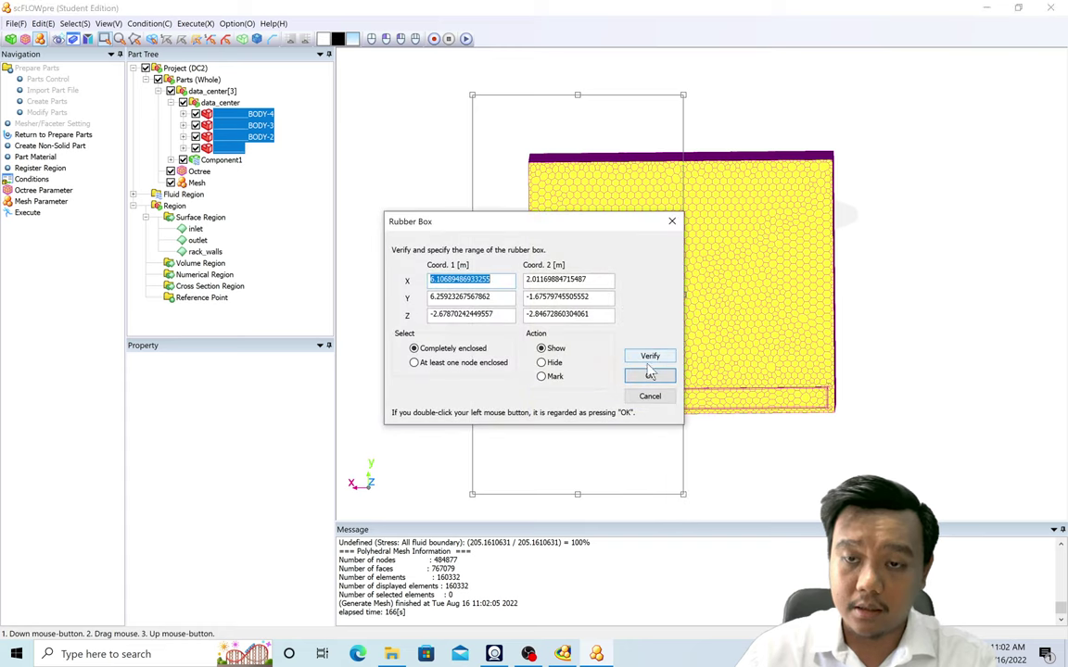
click(648, 378)
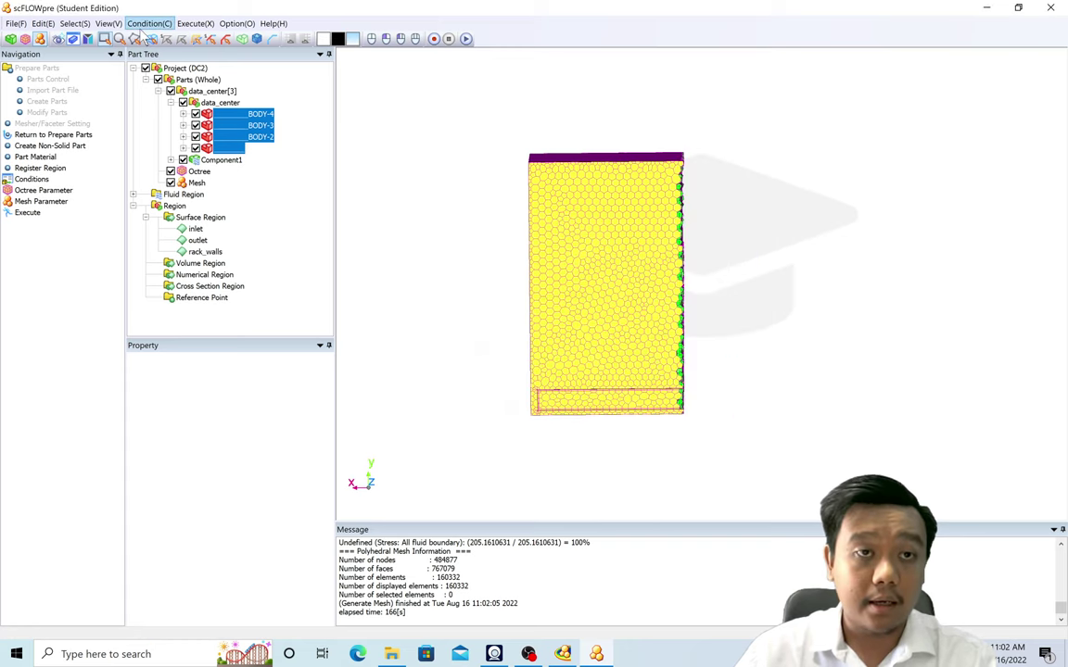
Step: Examine the mesh on the cut section, including the prism layers along the outer walls and rack surfaces and the coarser elements between them
drag(735, 362, 505, 419)
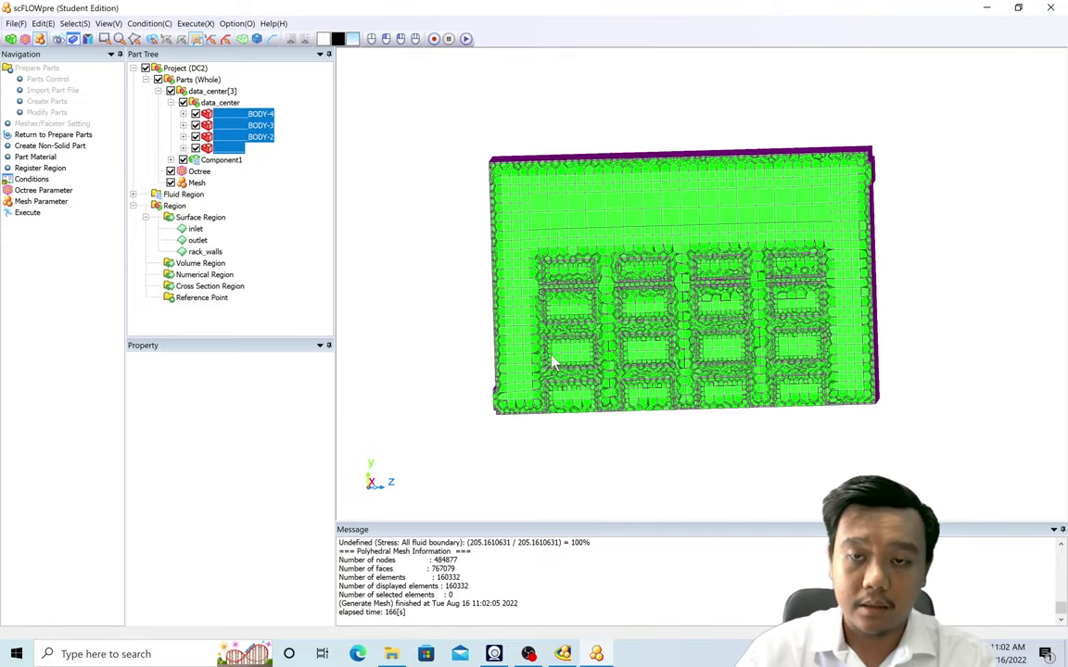
scroll(481, 422, up, 2)
scroll(481, 422, up, 3)
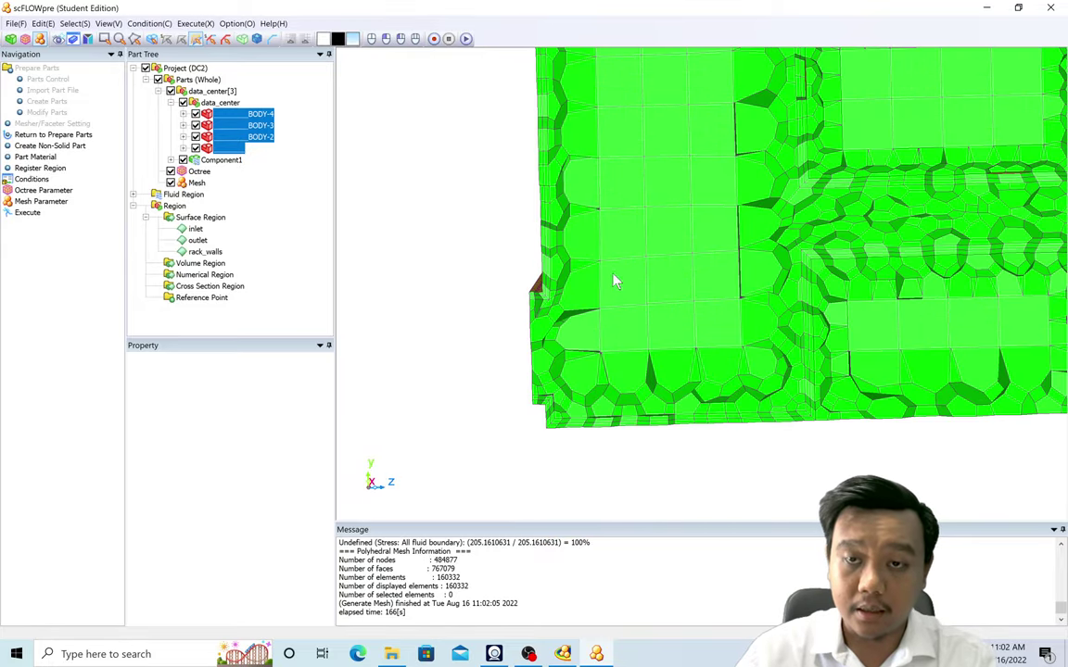
scroll(560, 173, up, 4)
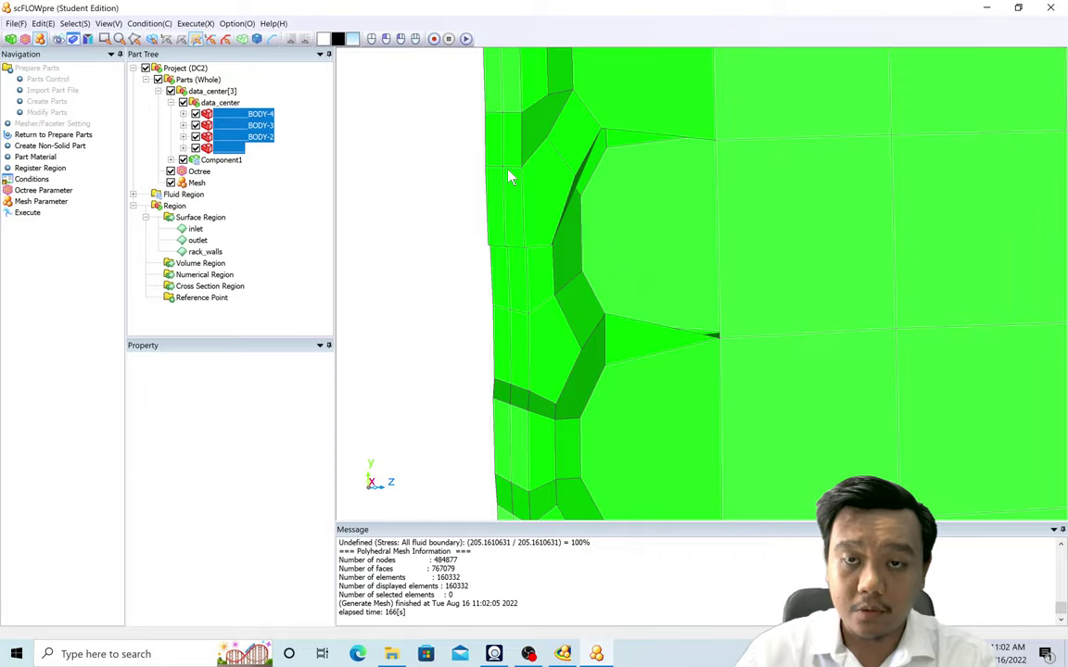
scroll(515, 176, down, 5)
scroll(743, 181, up, 5)
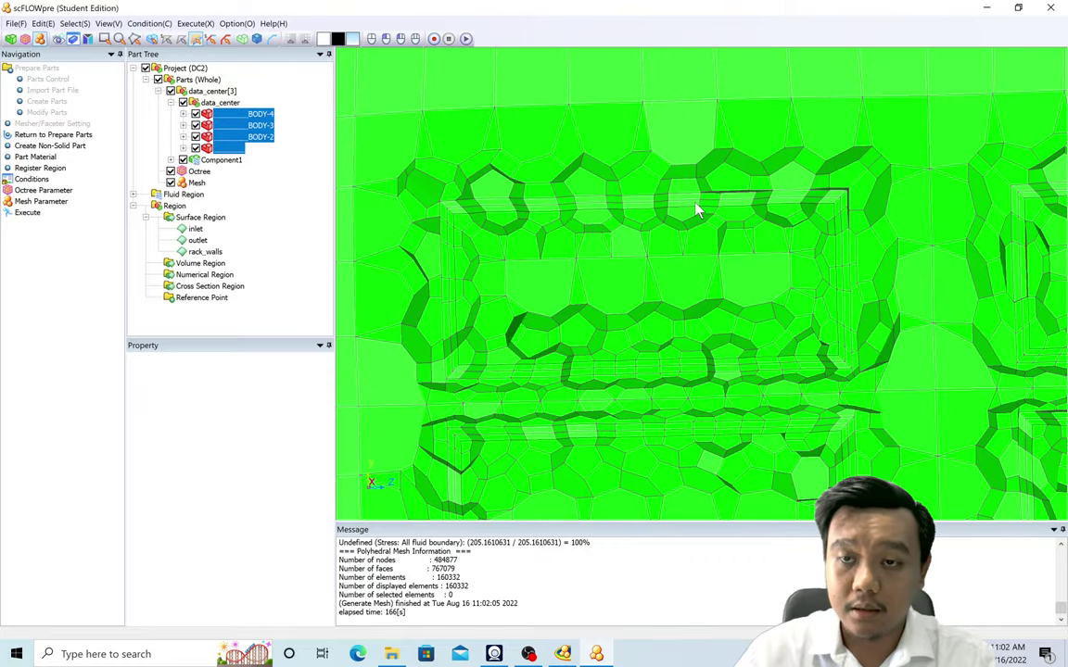
scroll(696, 210, up, 3)
scroll(697, 210, down, 4)
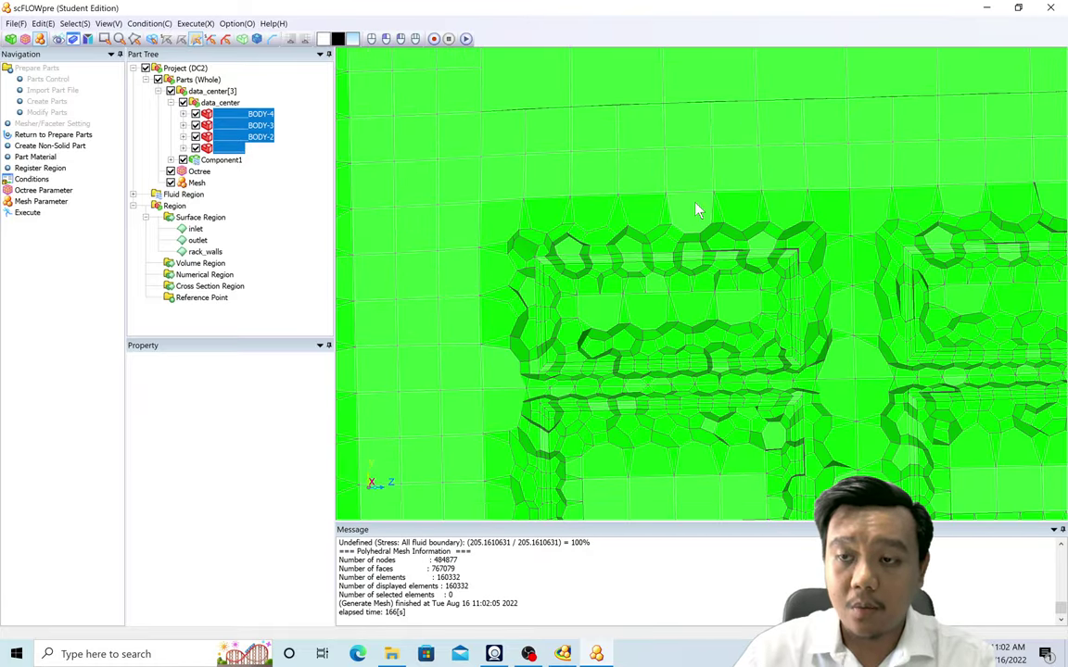
scroll(889, 241, up, 4)
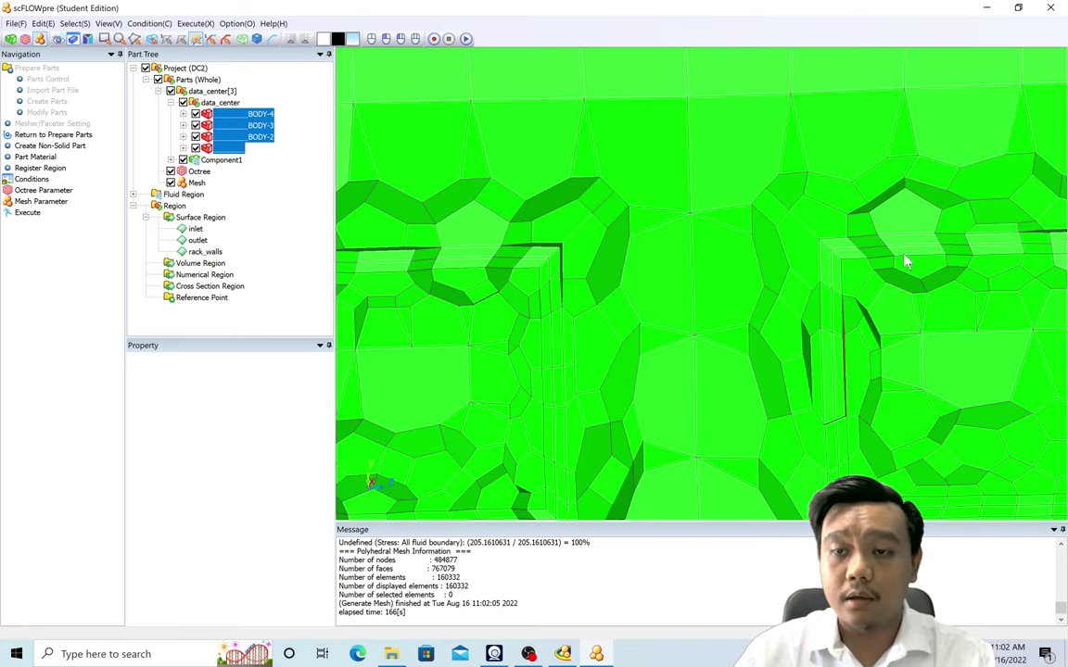
scroll(907, 263, down, 5)
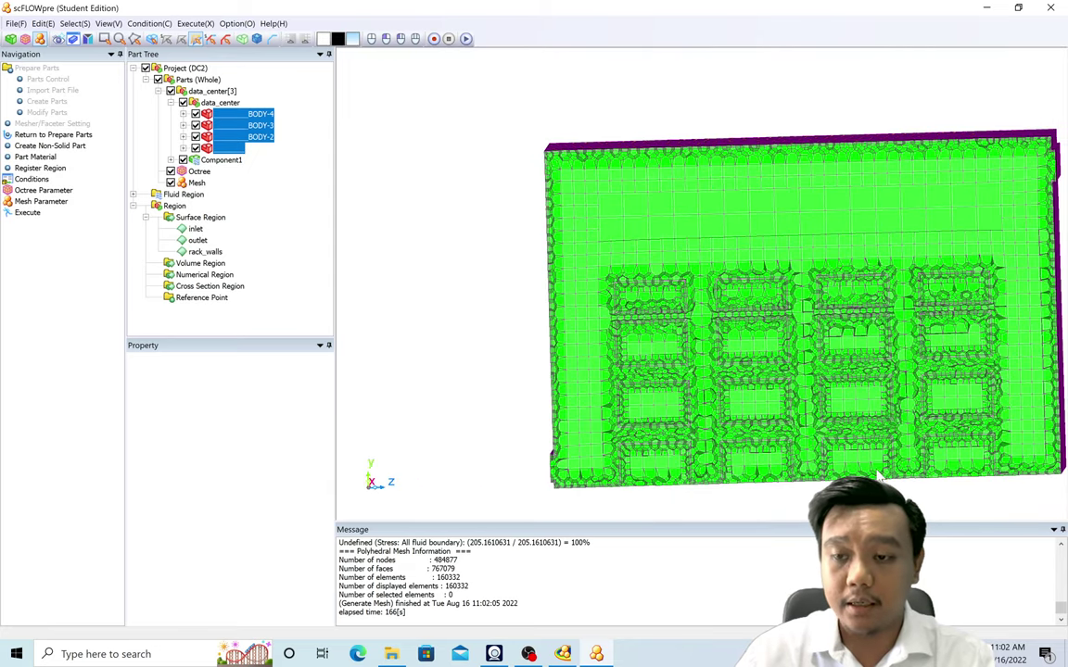
key(Escape)
scroll(510, 190, up, 5)
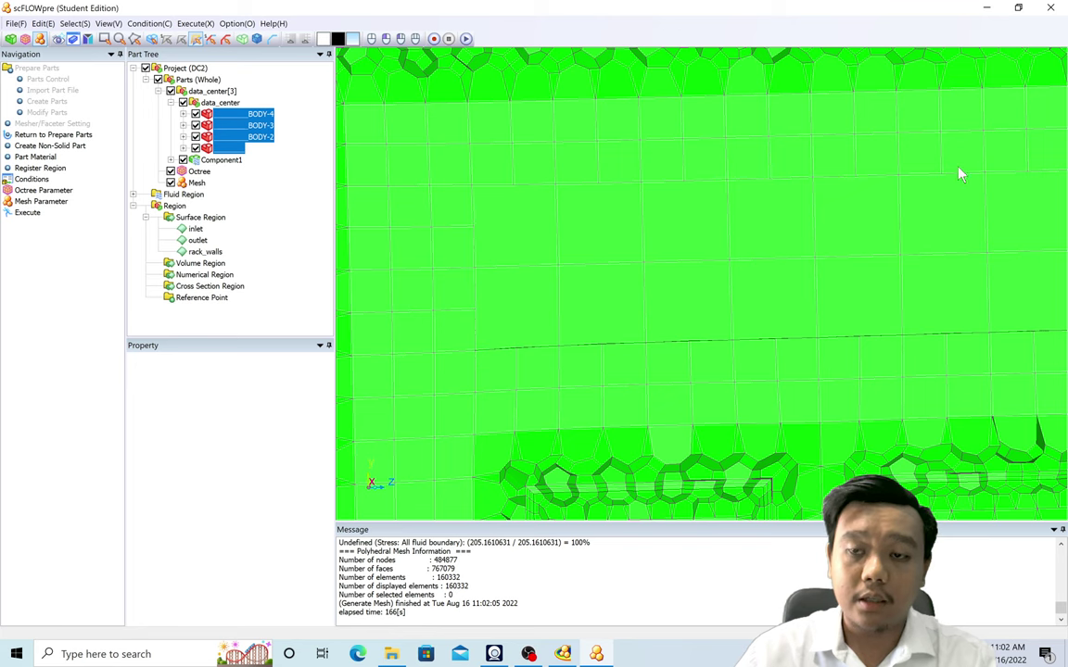
Step: Inspect the transition from refined elements around the racks to coarser room elements, including an oblique view of the whole sectioned mesh
scroll(589, 220, down, 3)
scroll(386, 255, down, 1)
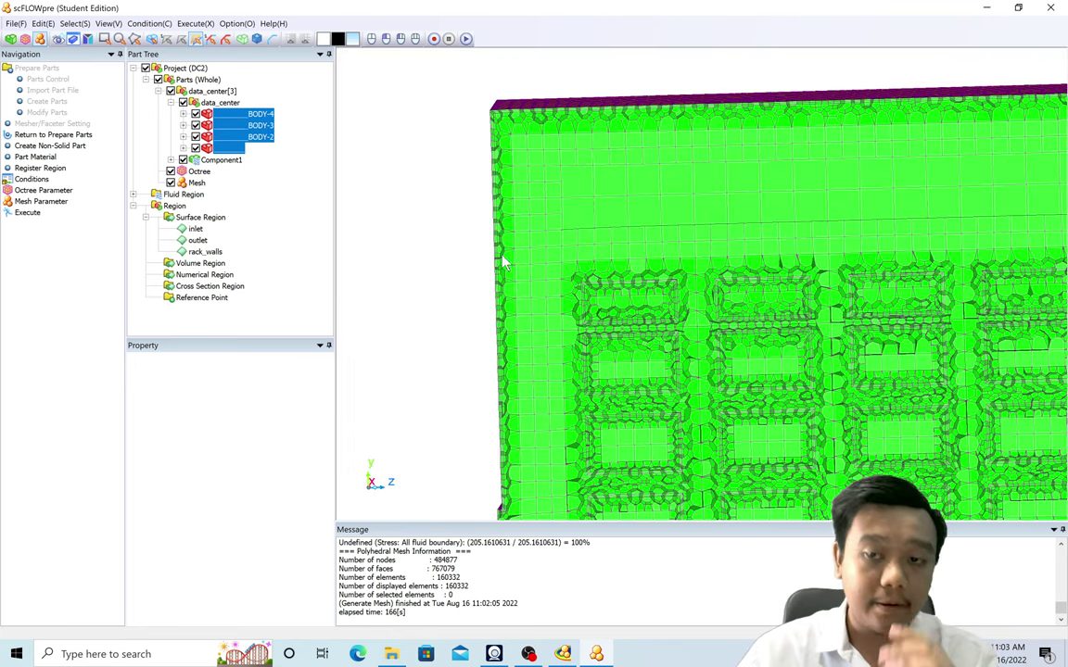
scroll(480, 309, down, 1)
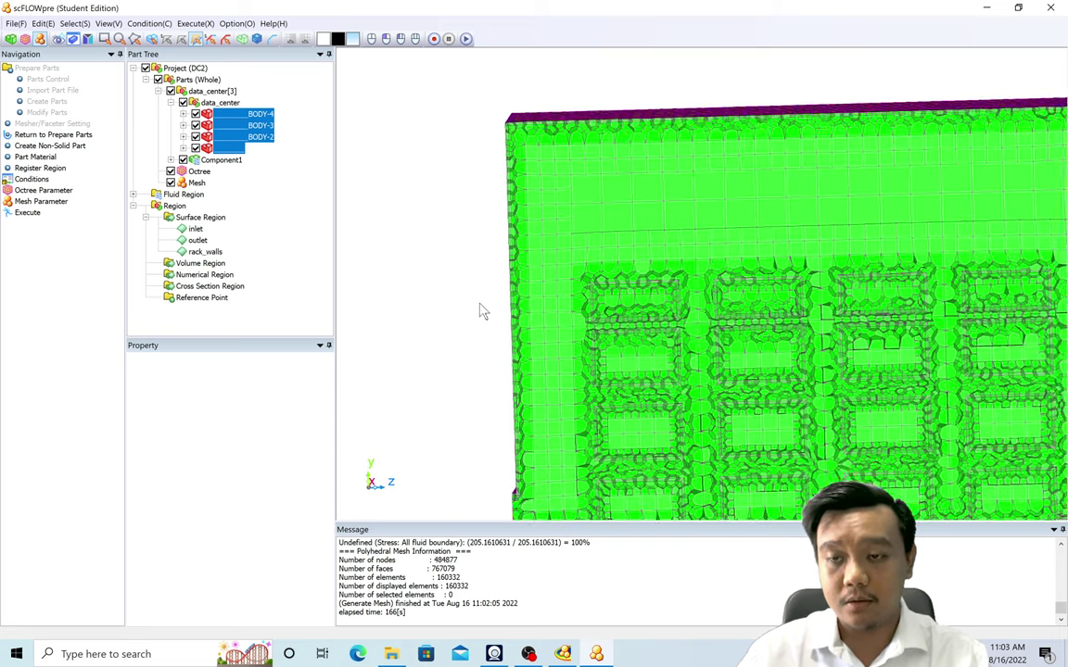
middle_drag(480, 309, 329, 266)
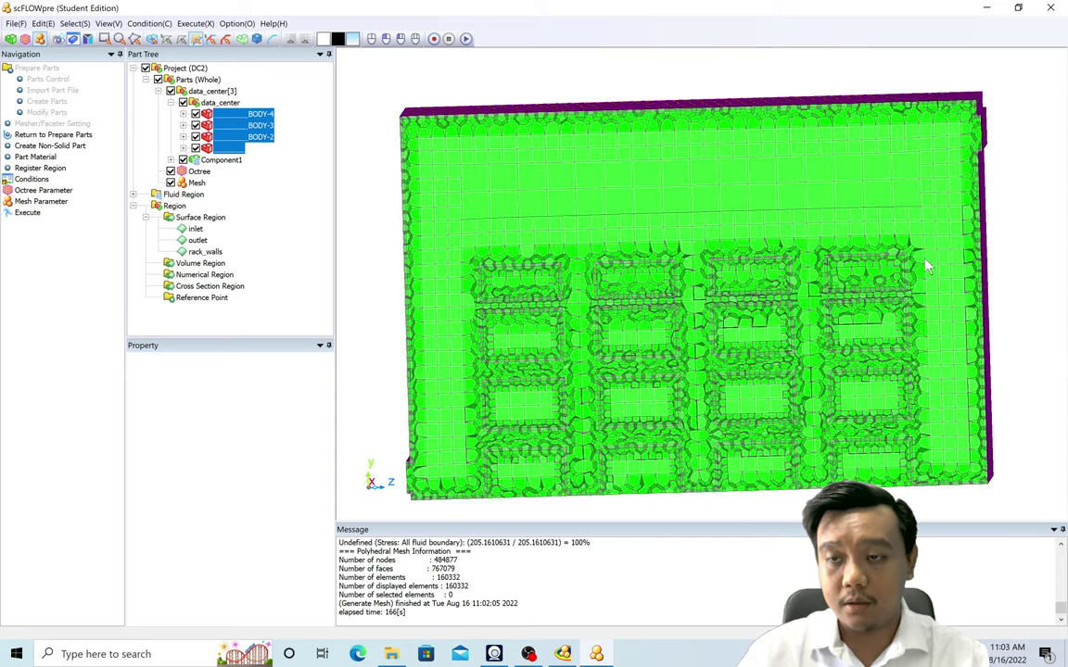
scroll(926, 267, up, 5)
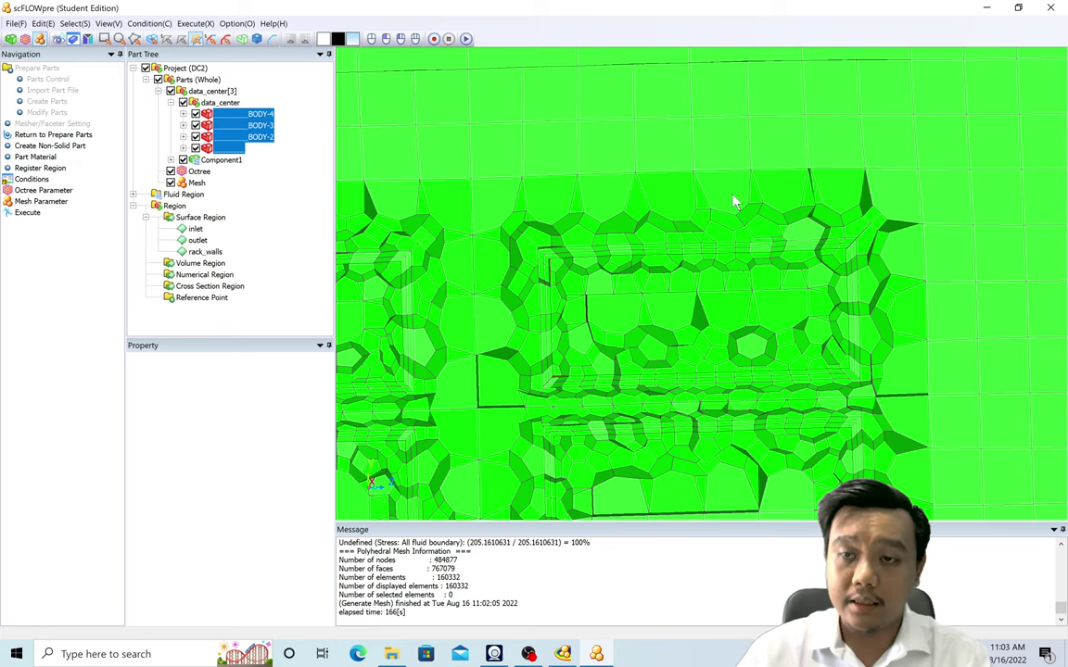
scroll(795, 268, down, 5)
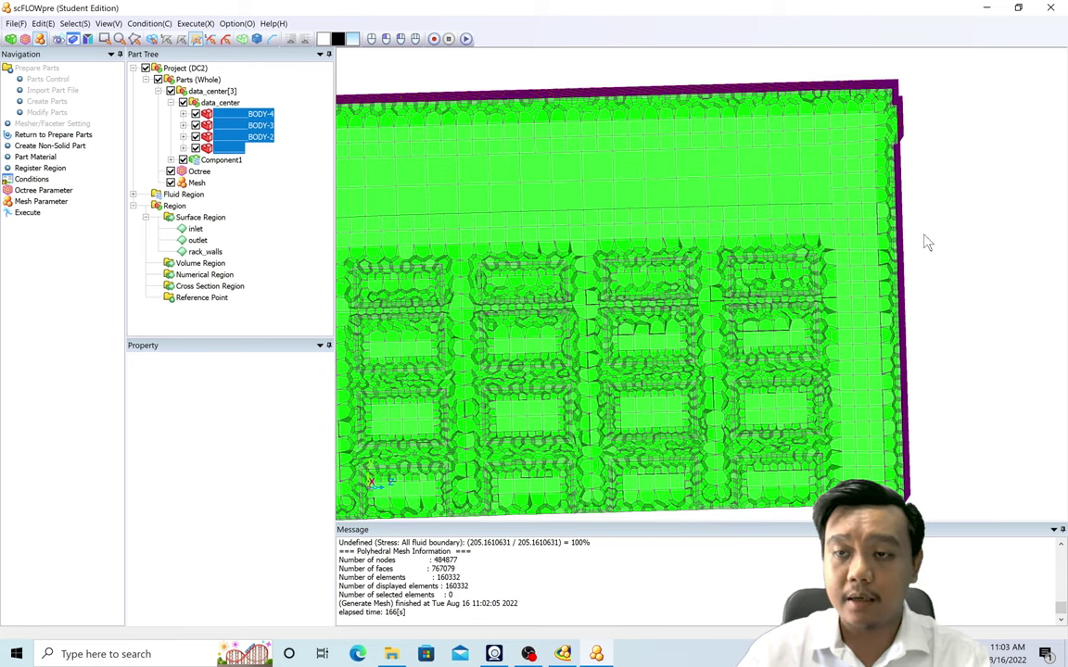
middle_drag(923, 241, 1039, 186)
drag(629, 484, 696, 486)
scroll(646, 454, down, 1)
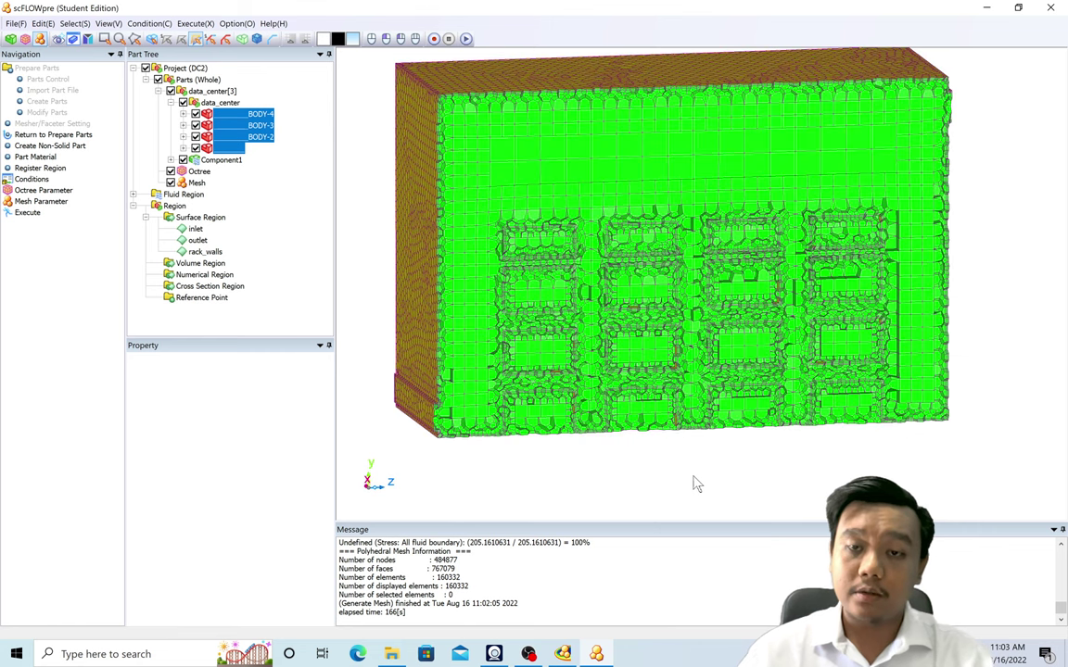
Step: Execute the analysis file creation, saving the mesh file DC2.gph, the SPH file DC2.sph and the project
click(28, 211)
click(541, 422)
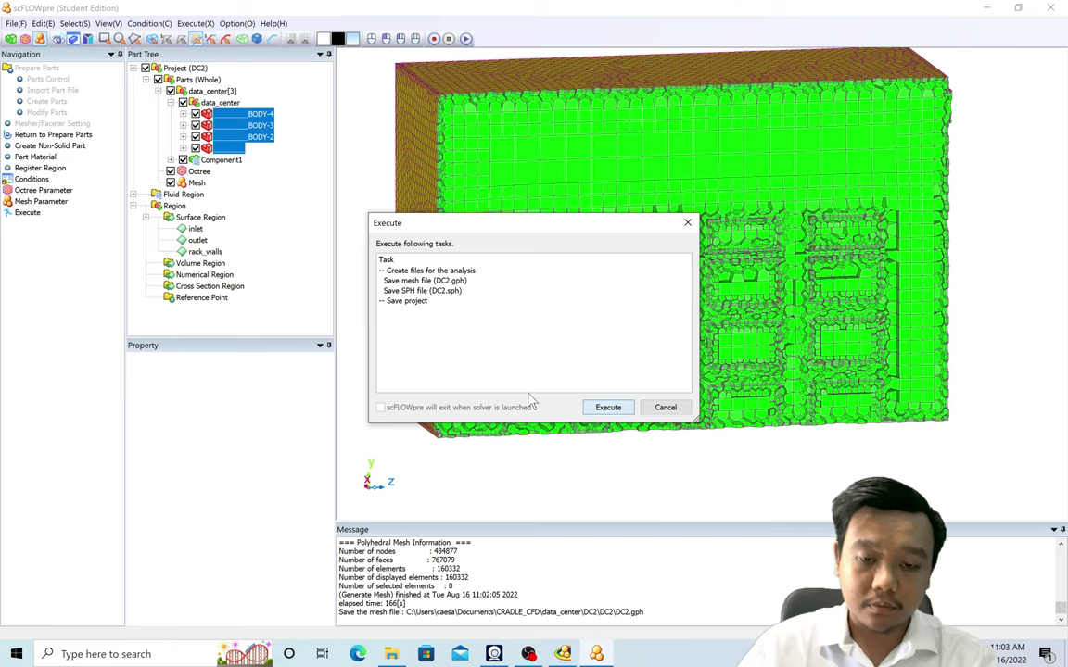
click(608, 407)
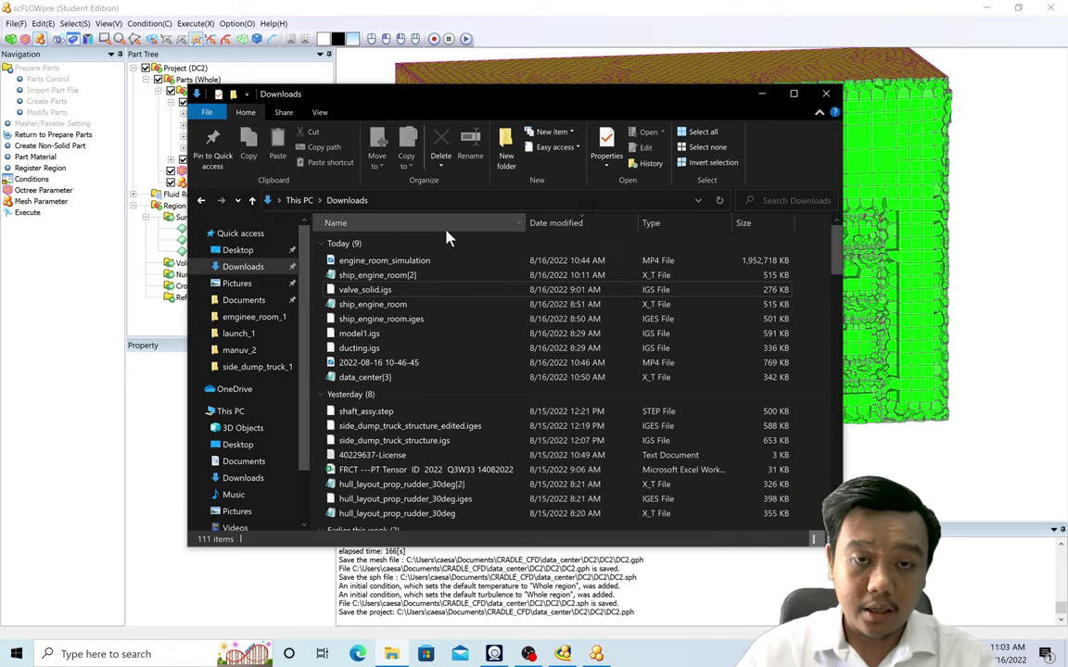
Step: Switch to File Explorer and check the saved analysis files in the CRADLE_CFD\data_center\DC2\DC2 folder
click(252, 317)
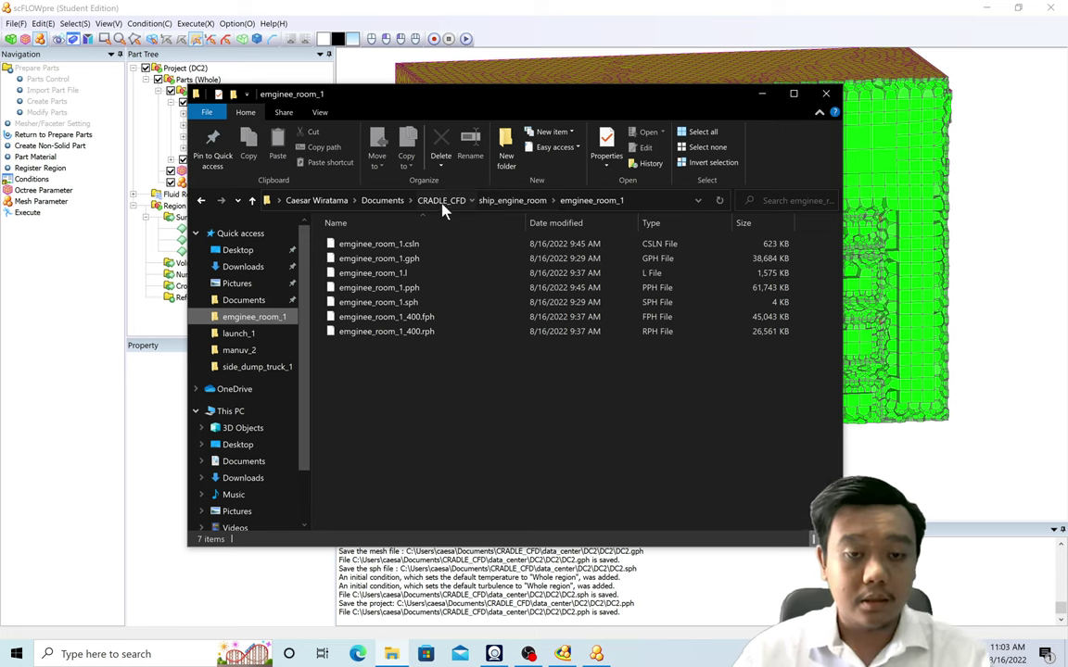
click(441, 201)
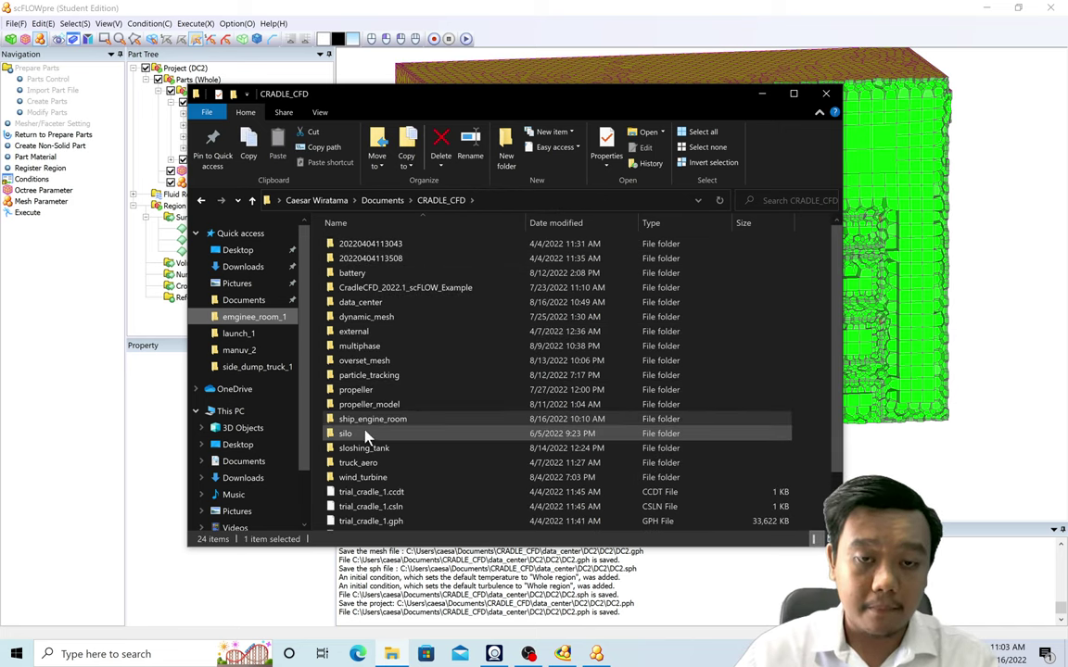
double_click(367, 303)
double_click(382, 260)
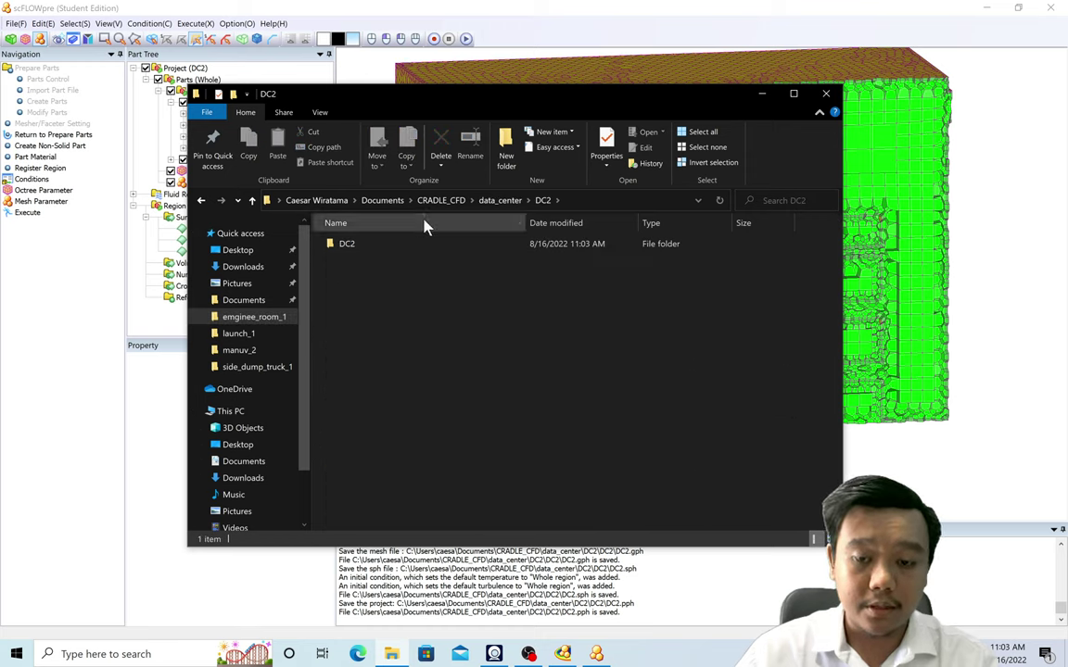
double_click(358, 246)
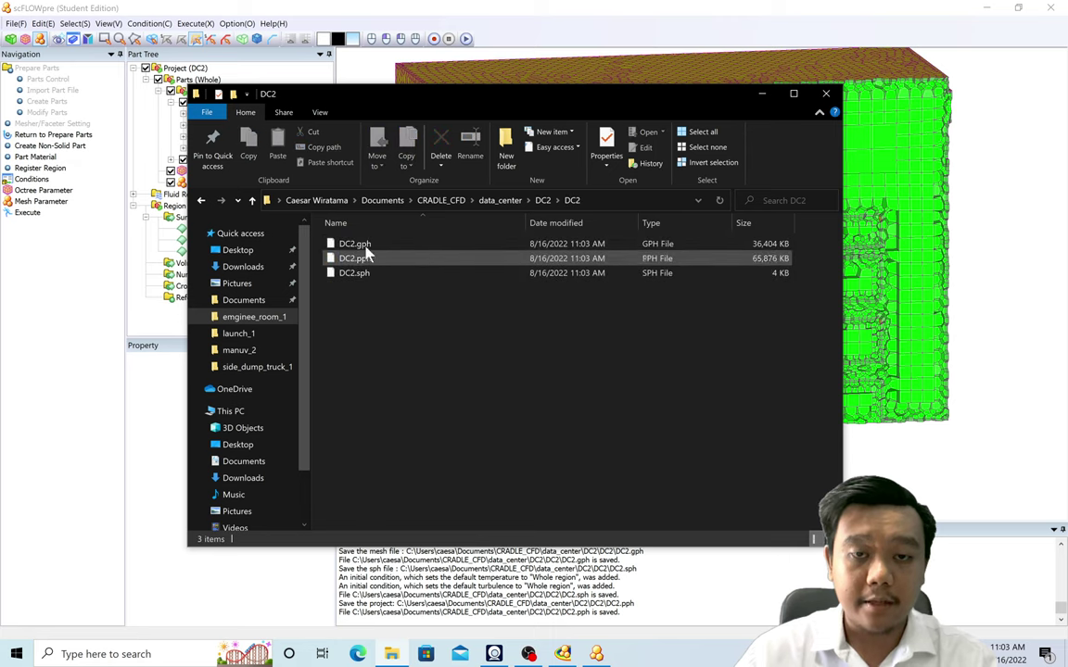
Step: Switch to scMonitor and delete the old engine_room_2 job from the scheduler
click(578, 656)
click(190, 252)
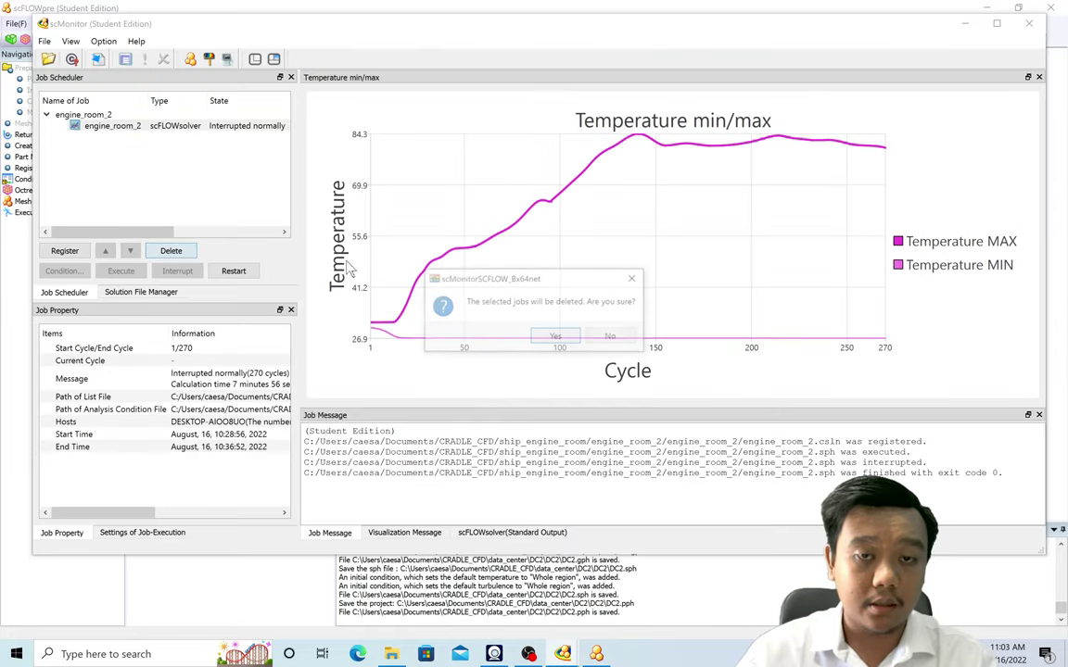
click(551, 338)
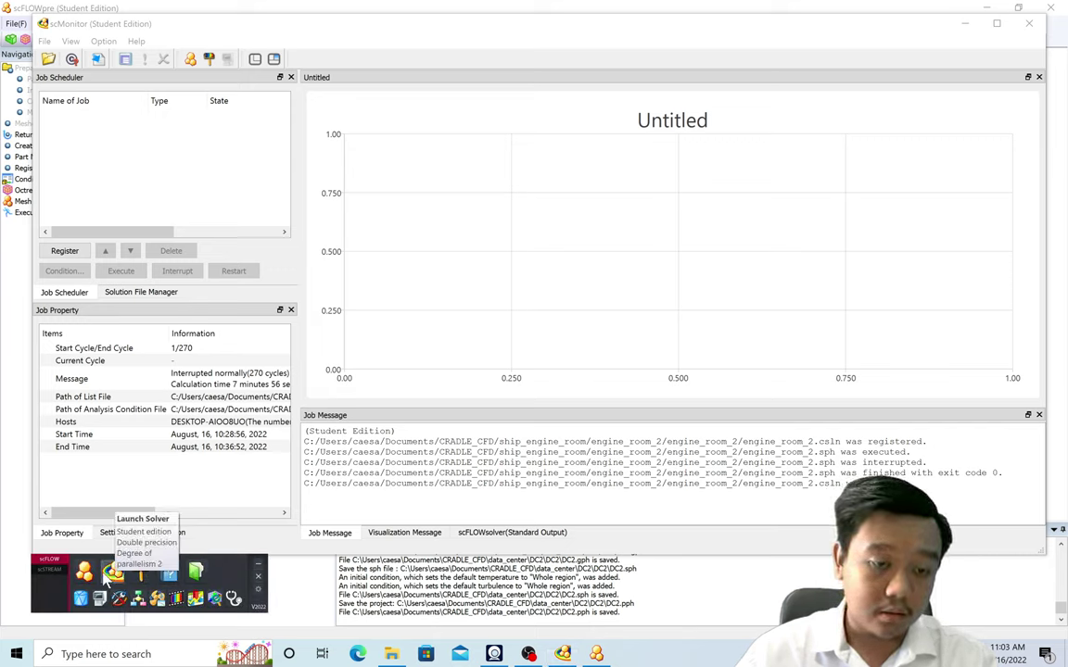
click(492, 221)
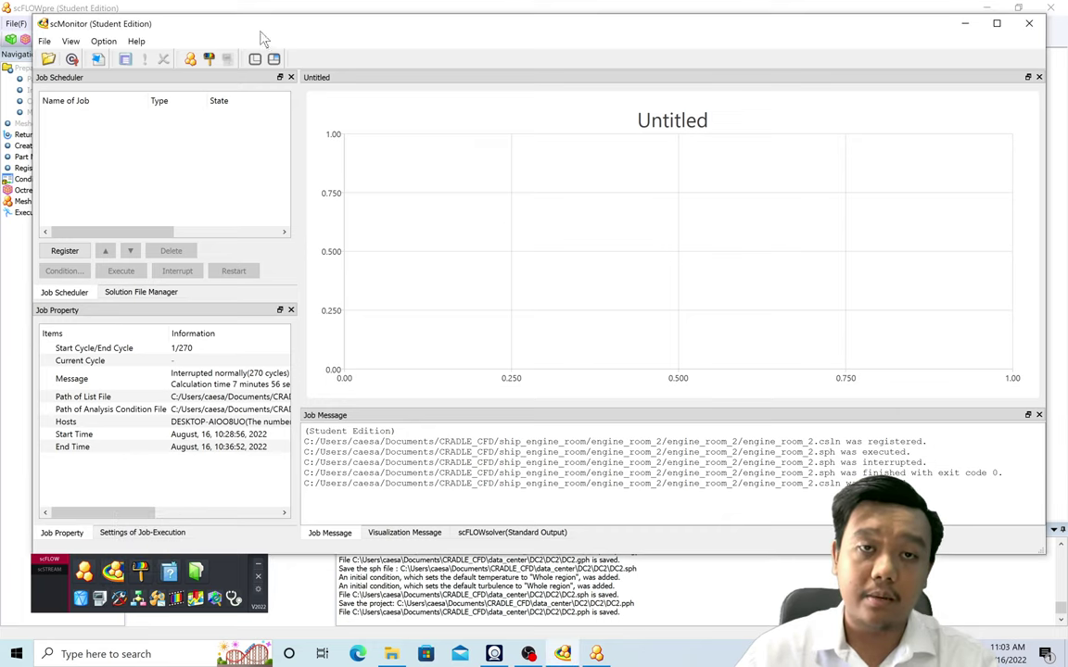
drag(261, 32, 262, 41)
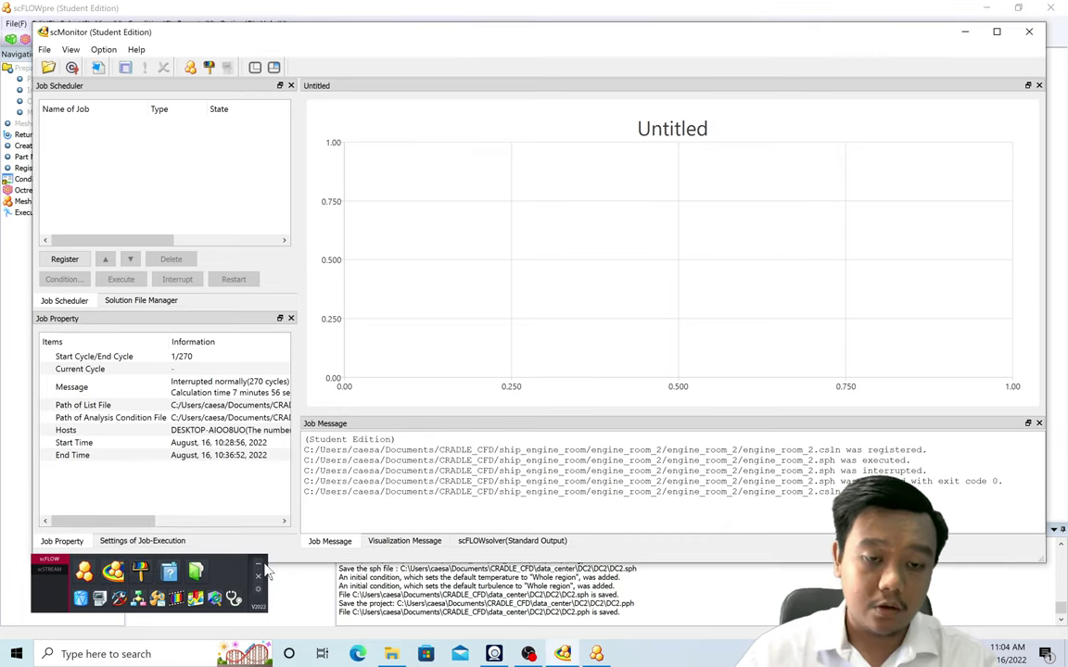
Step: Register DC2.sph from CRADLE_CFD\data_center\DC2\DC2 as a solver job and execute its analysis
click(65, 261)
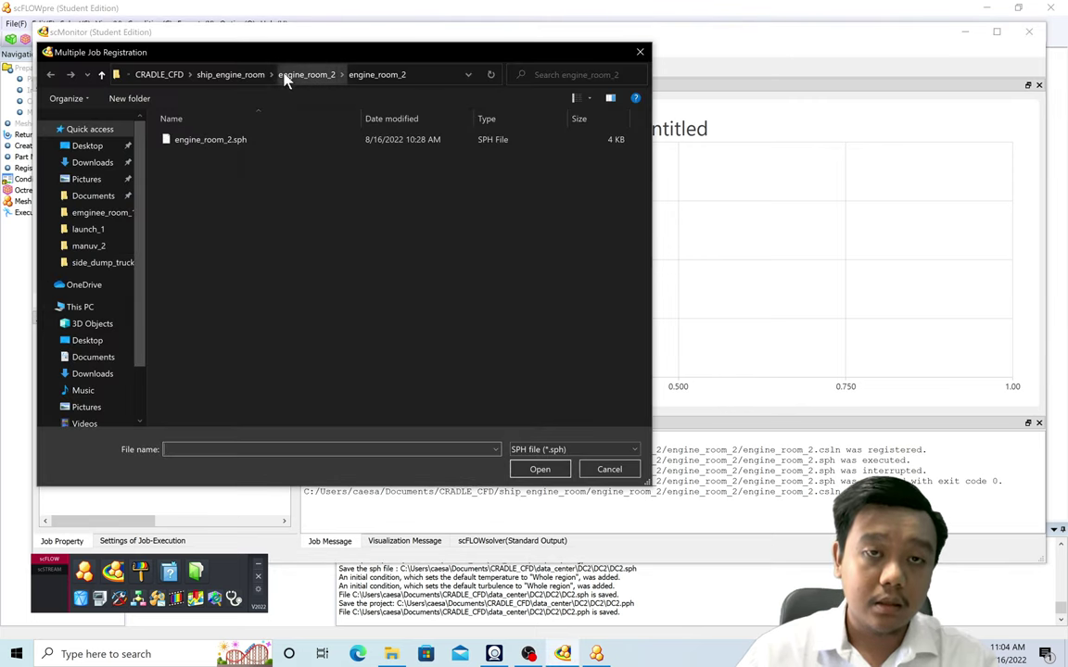
click(228, 75)
click(167, 75)
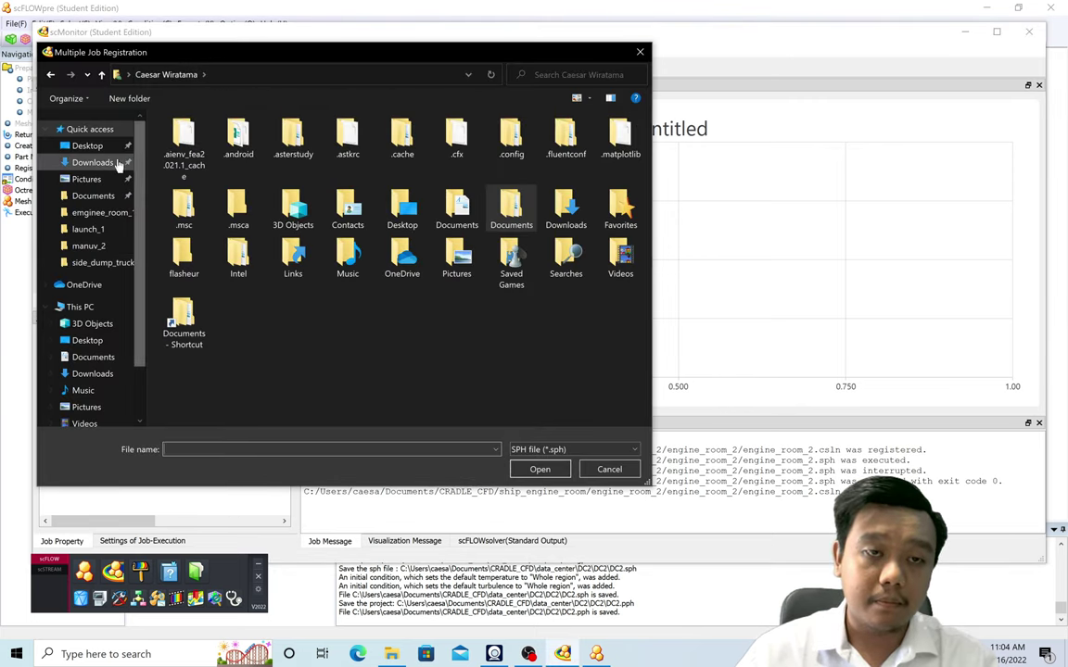
click(109, 196)
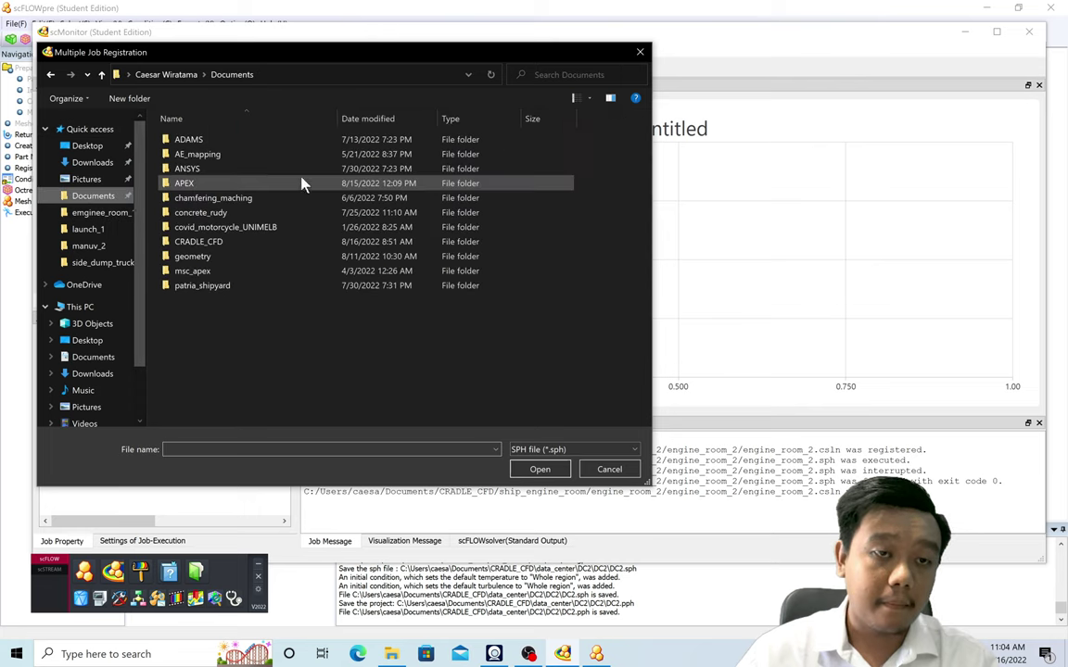
click(222, 254)
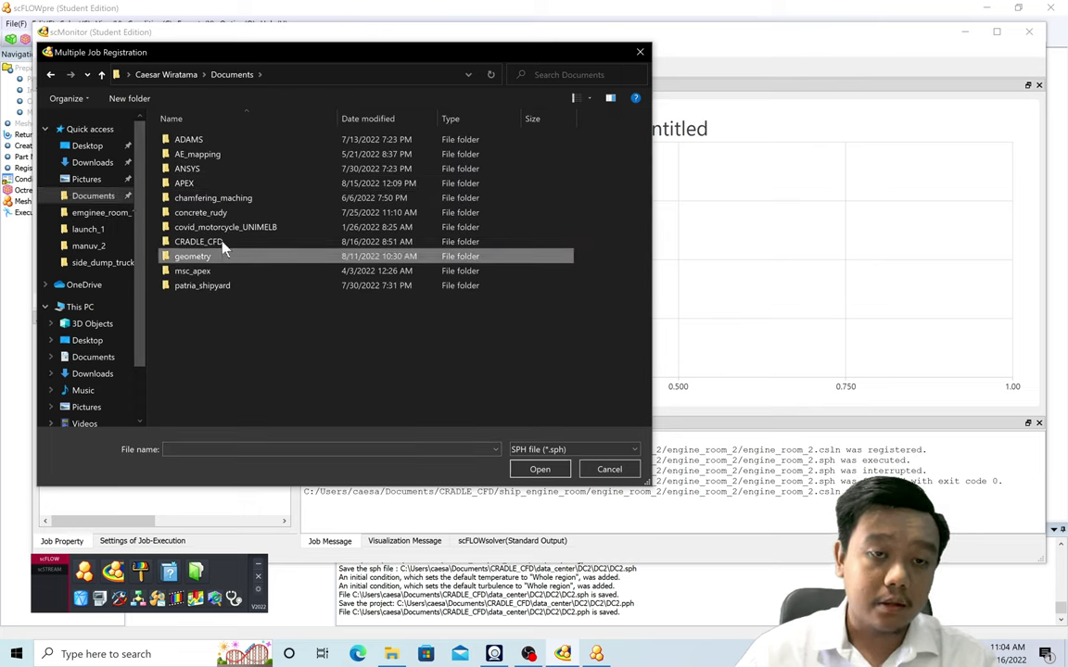
double_click(222, 242)
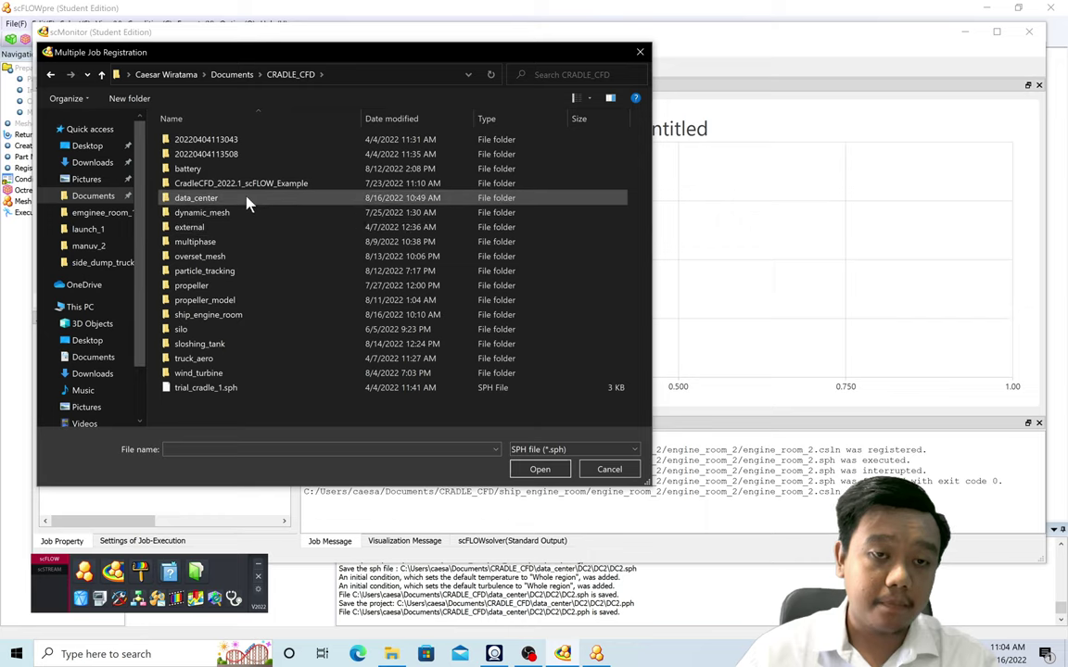
double_click(245, 200)
double_click(202, 153)
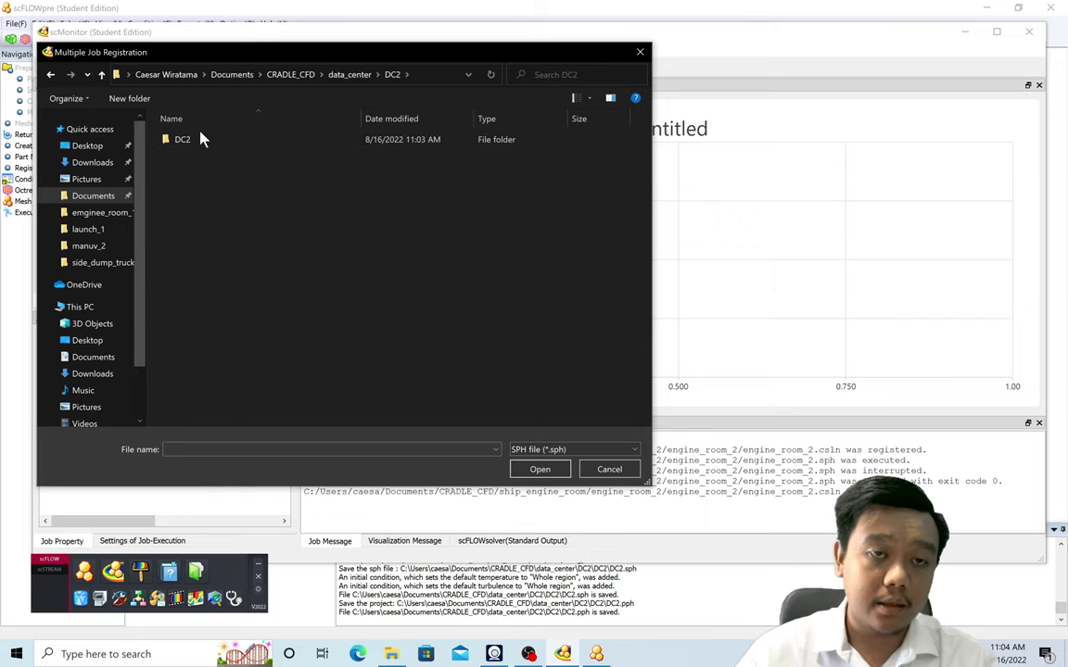
double_click(208, 141)
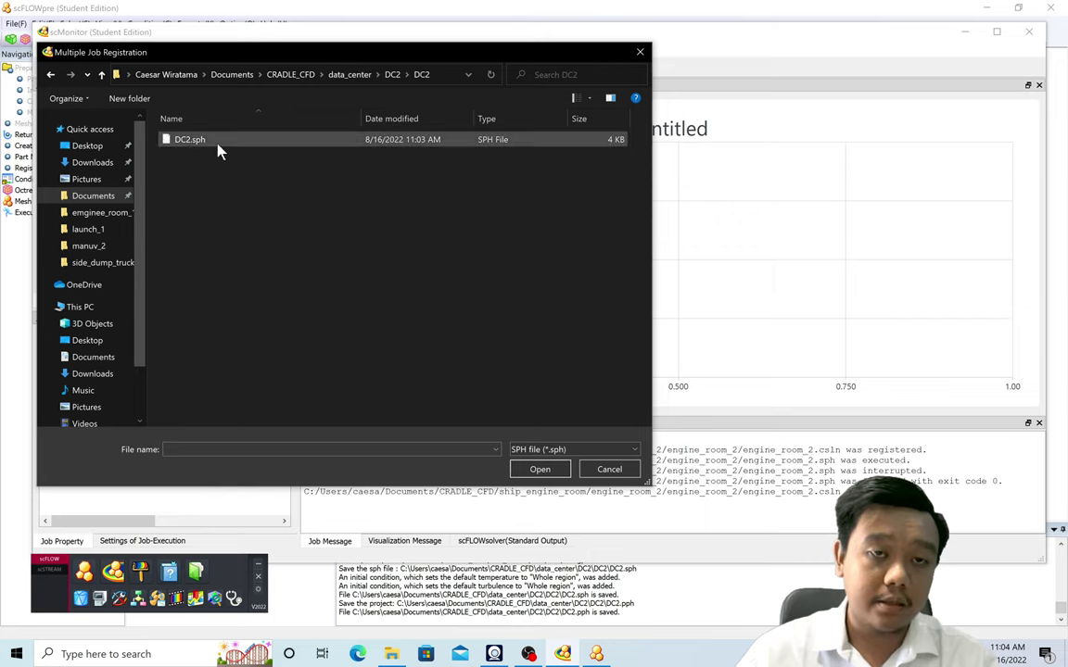
double_click(217, 143)
click(126, 281)
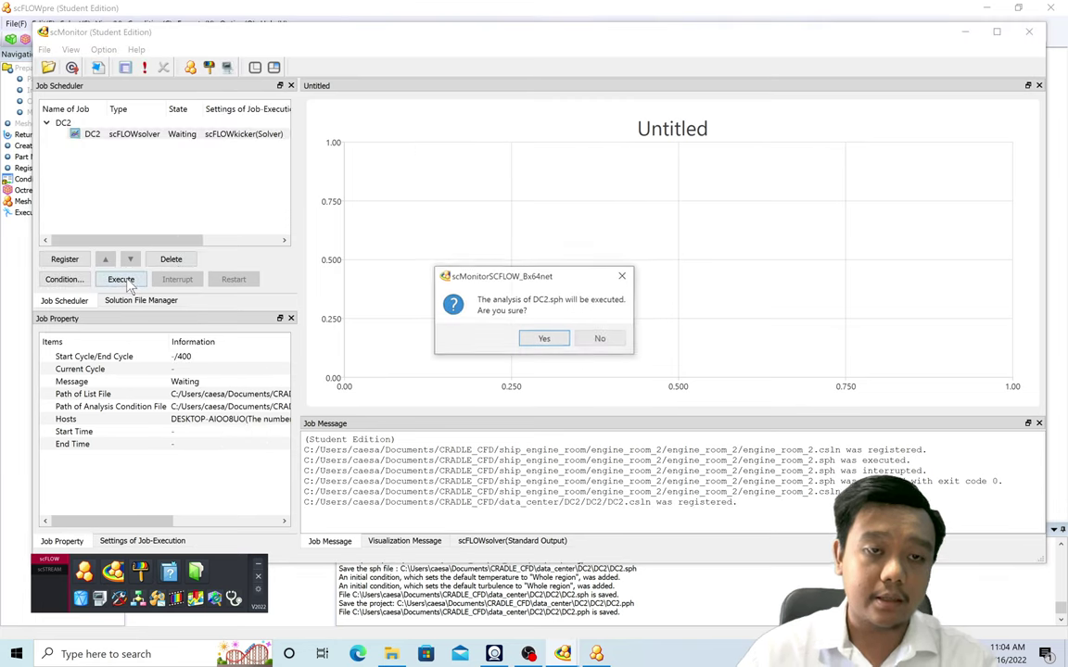
click(545, 339)
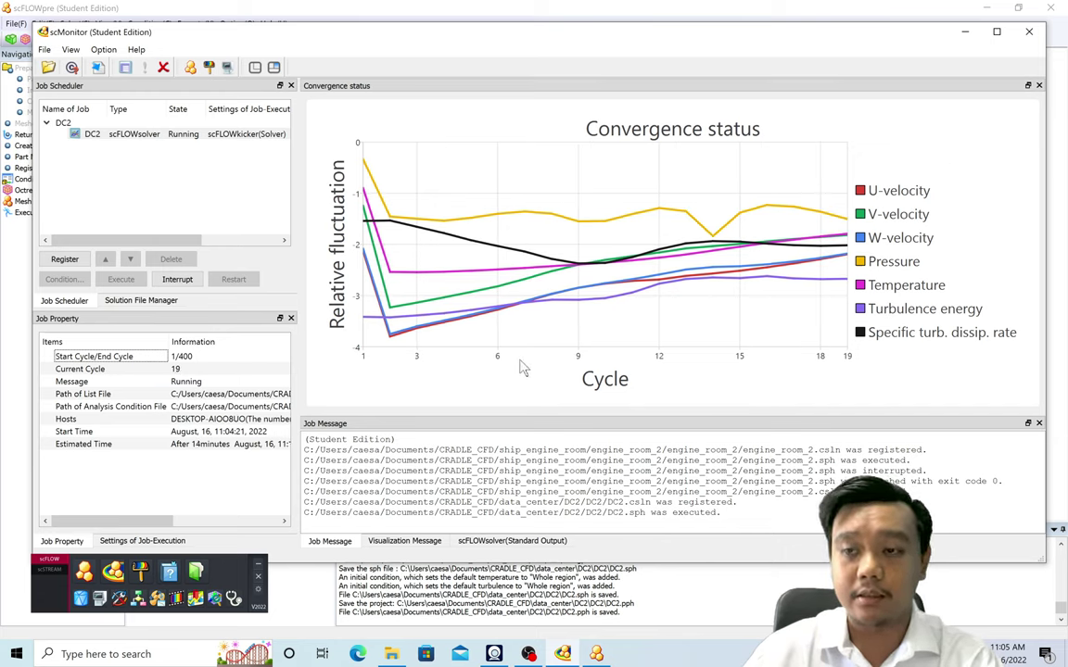
Step: View the Matrix relative error graph and the Velocity min/max graph of the running DC2 job
right_click(941, 165)
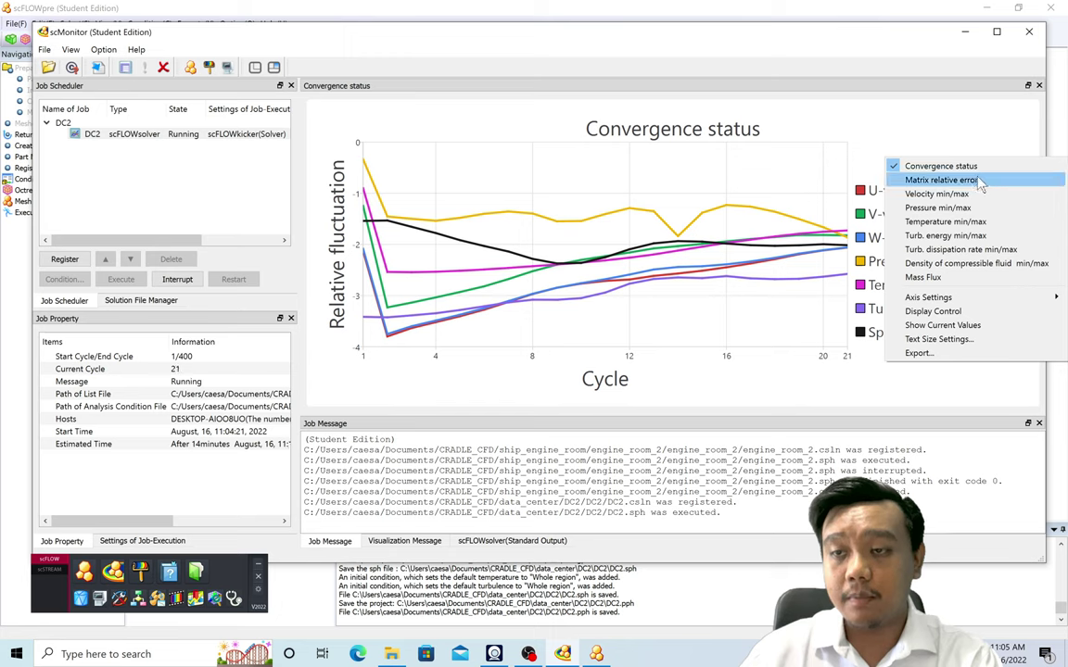
click(977, 181)
right_click(883, 76)
key(Escape)
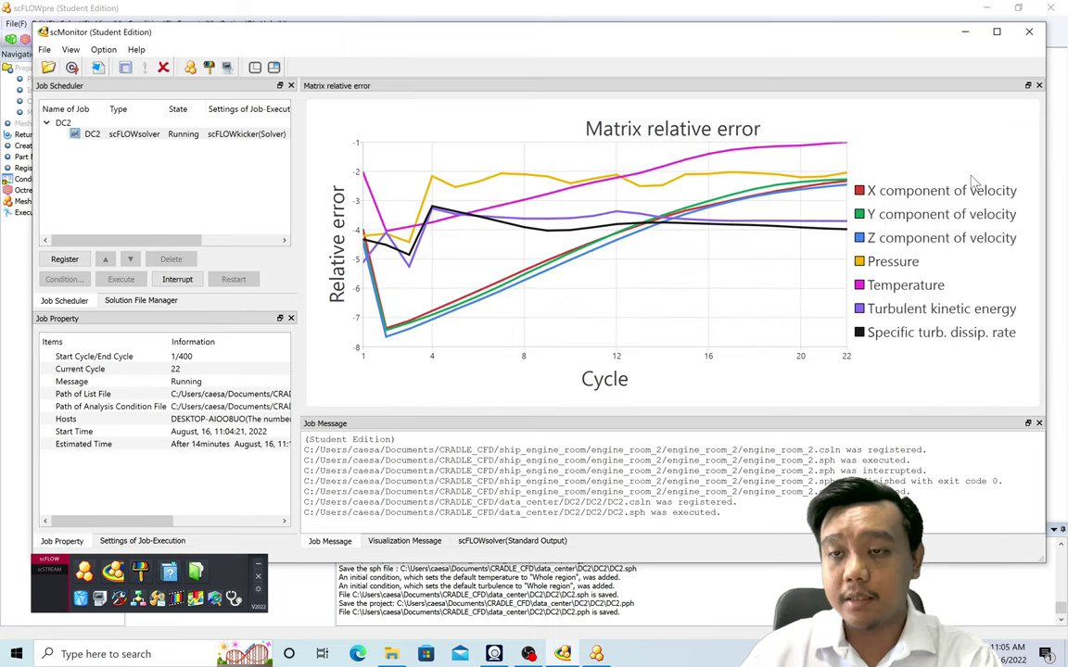
click(973, 181)
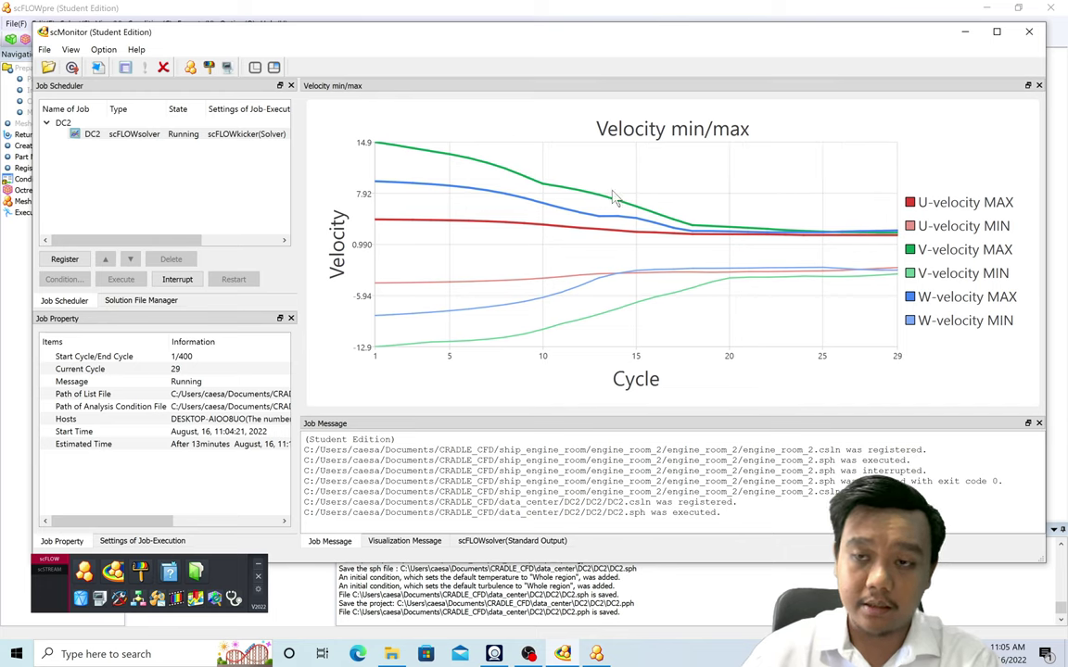
Step: View the Pressure min/max graph and the Temperature min/max graph of the running analysis
right_click(929, 142)
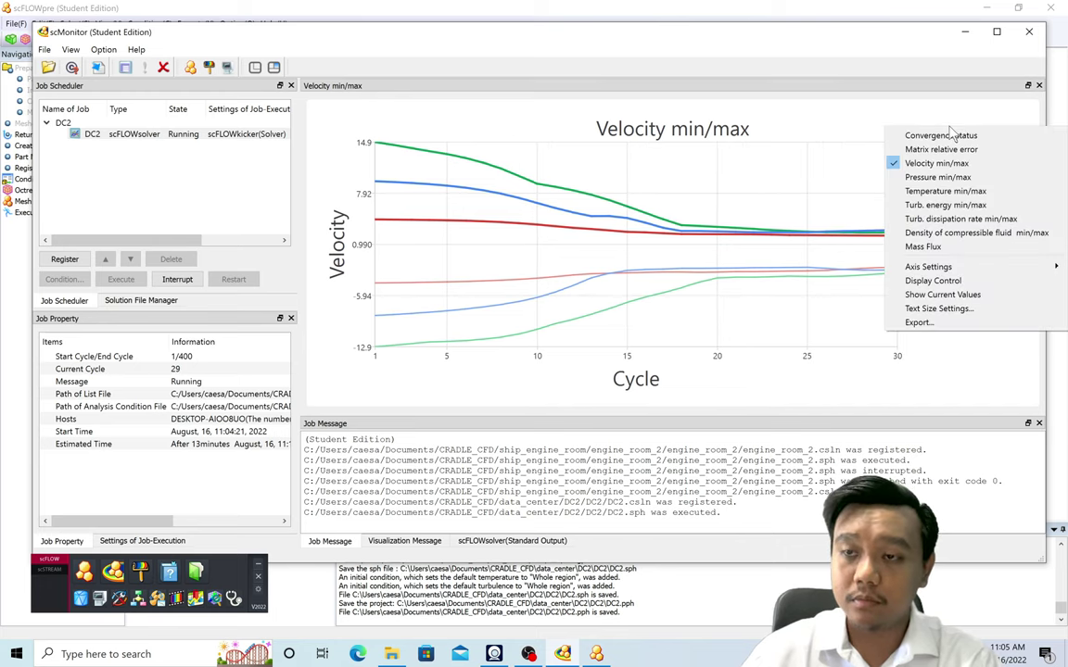
click(931, 178)
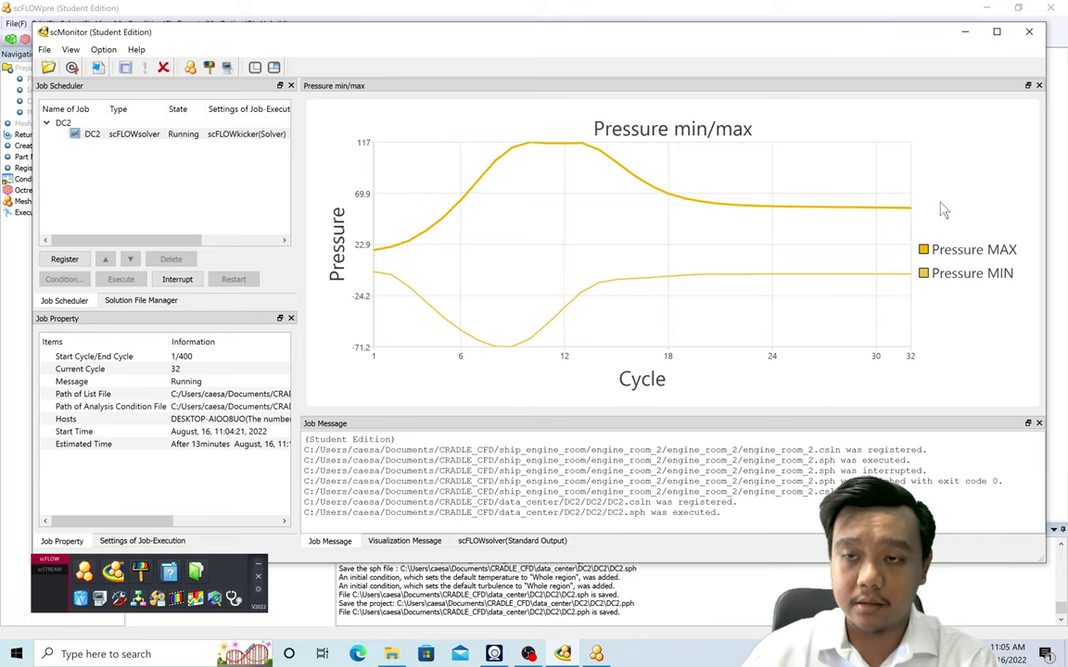
right_click(961, 154)
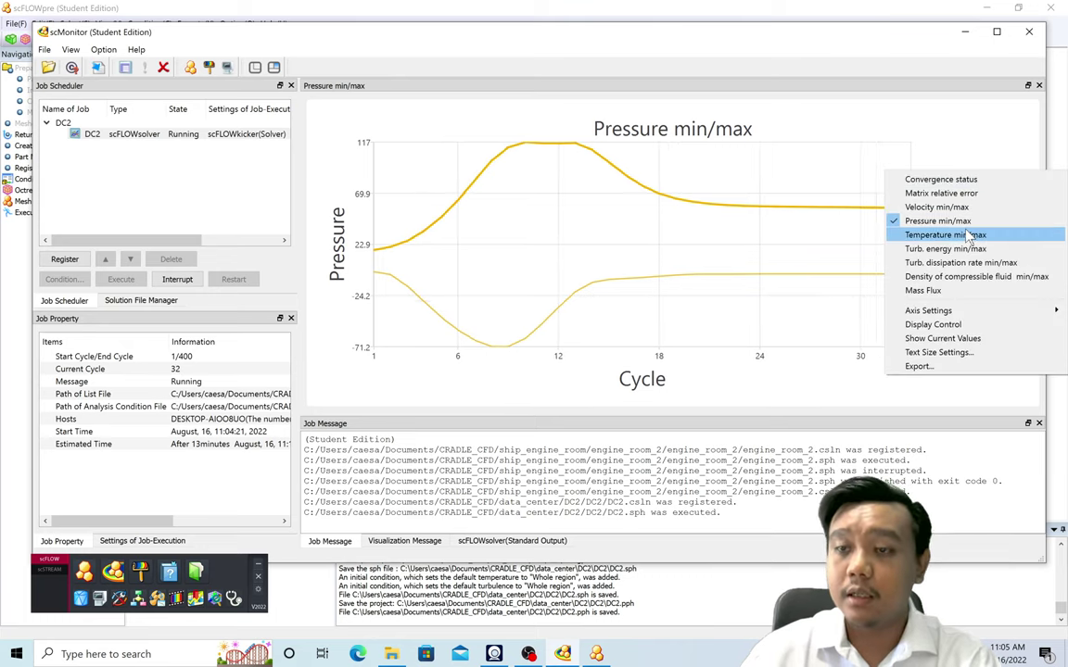
click(809, 234)
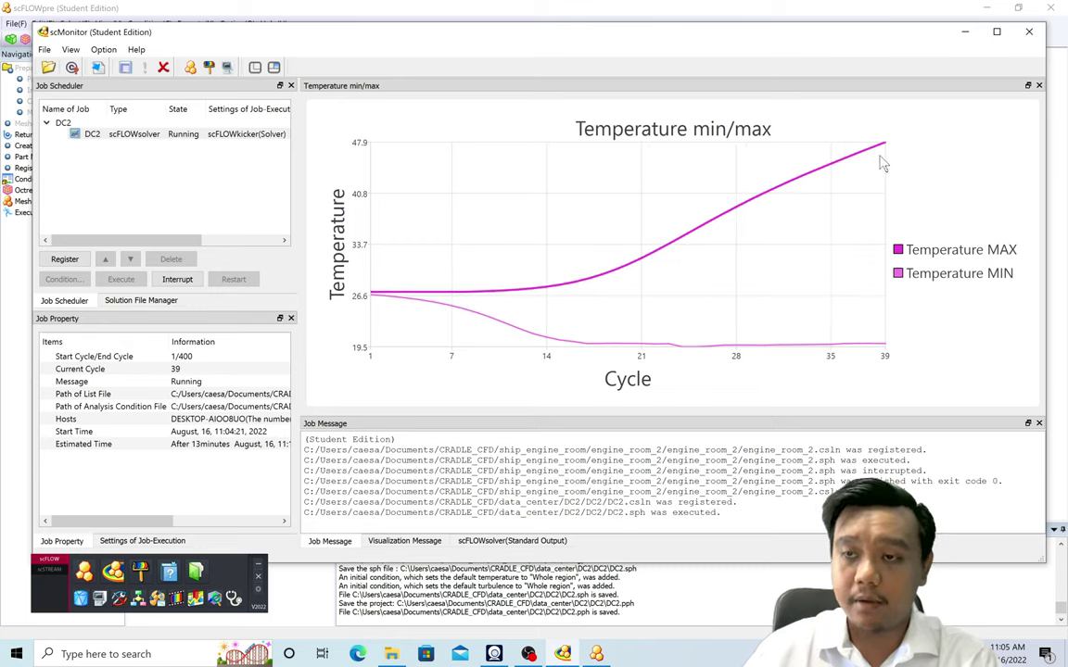
Step: View the min/max graphs for turbulence energy, turbulence dissipation rate and density of compressible fluid
right_click(961, 172)
click(913, 243)
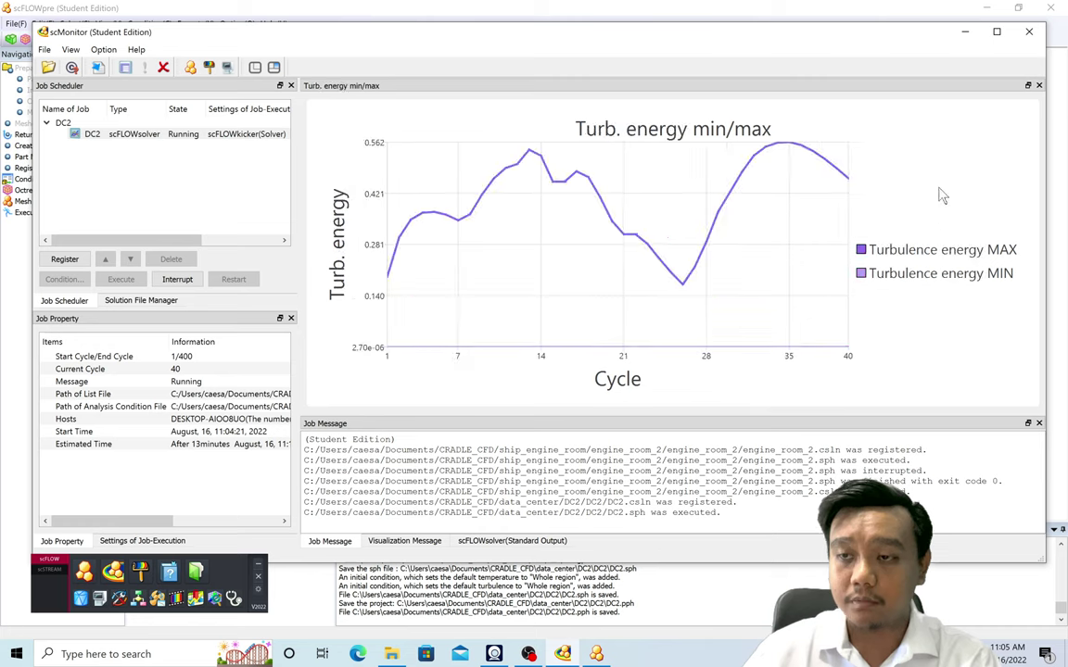
right_click(938, 193)
click(936, 280)
right_click(933, 173)
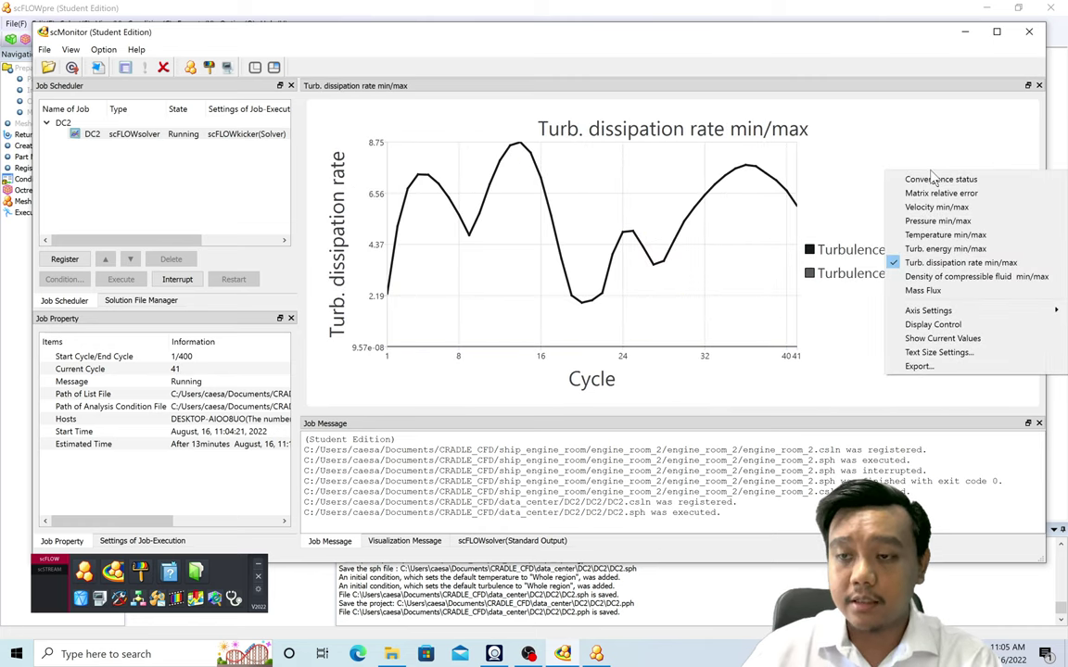
click(986, 278)
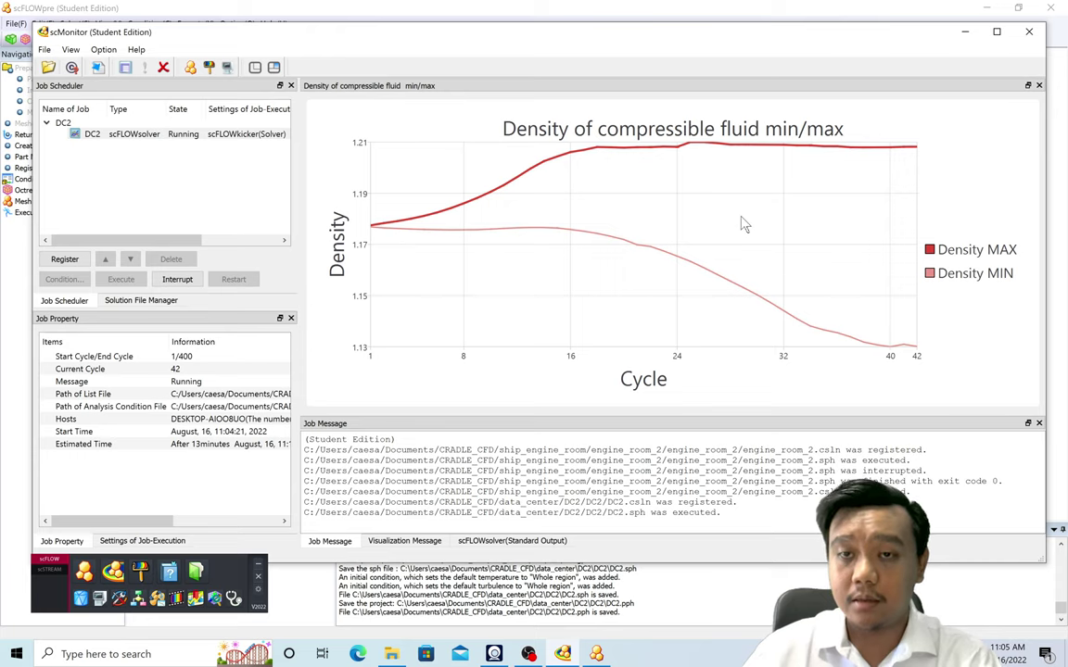